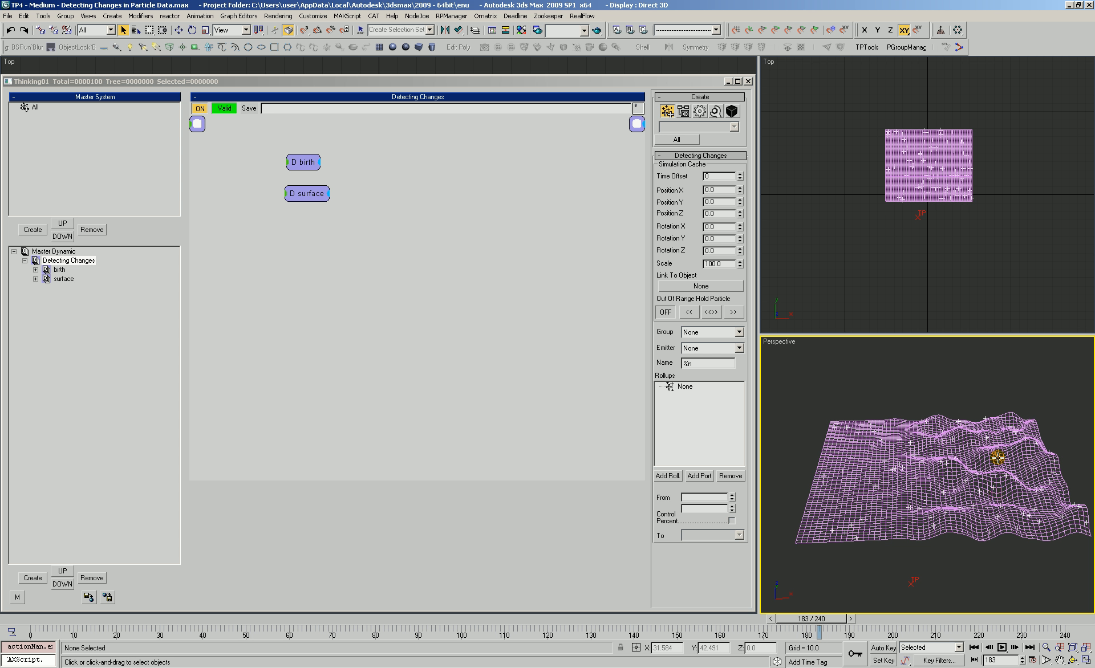
# Open the surface dynamic set and spread out its All and Surface Pos nodes.
pyautogui.click(73, 278)
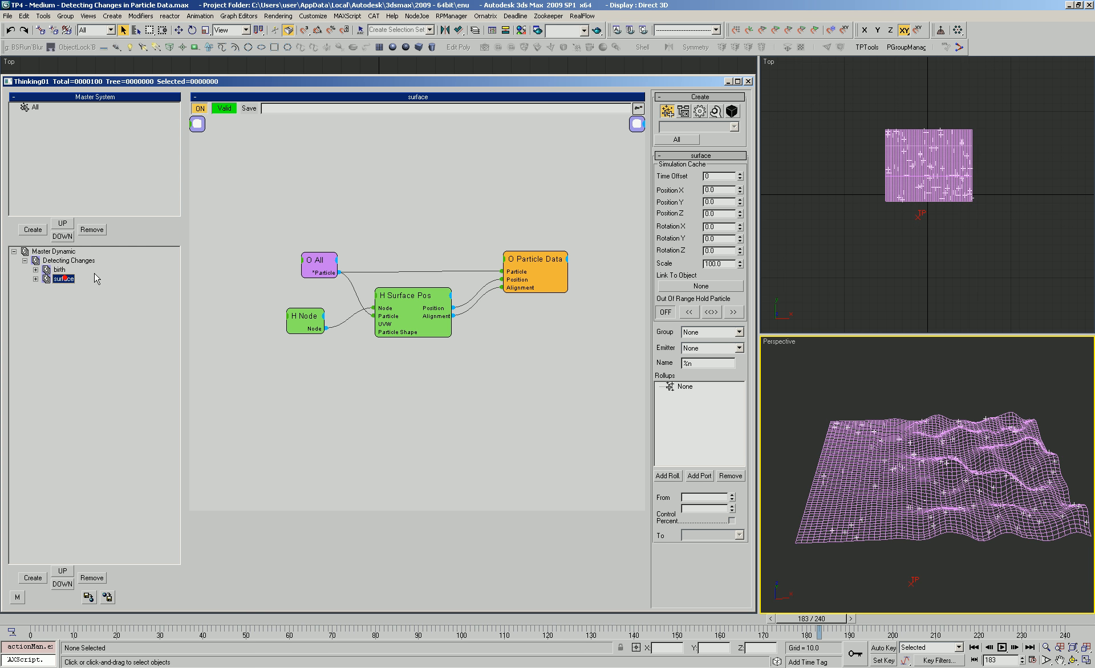
pyautogui.moveTo(322, 272); pyautogui.dragTo(301, 261)
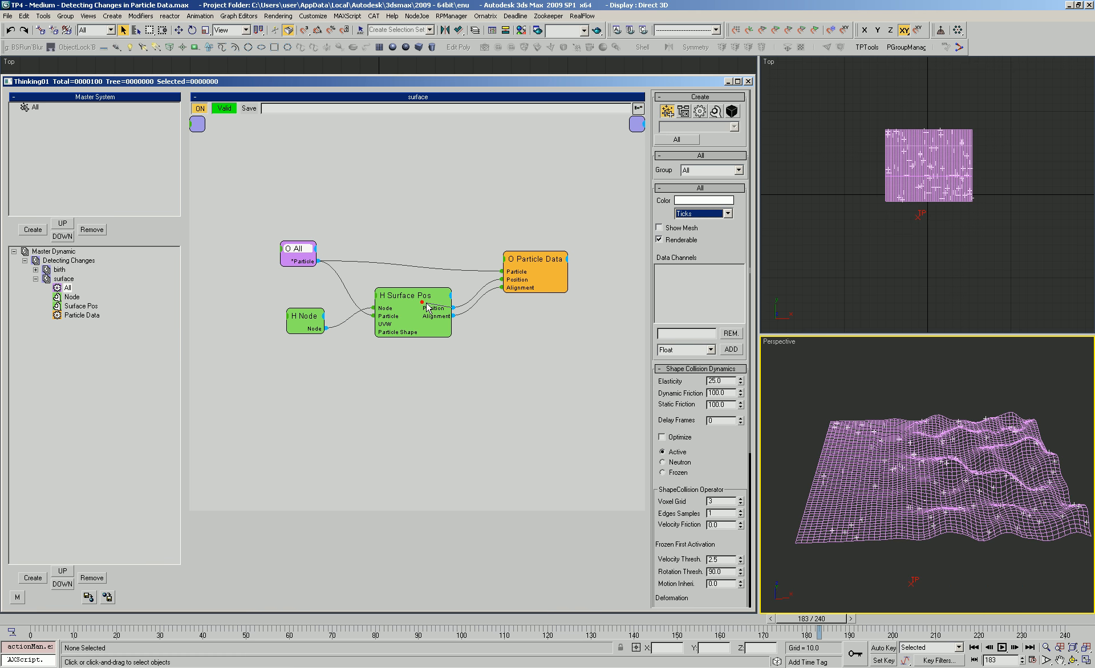
pyautogui.moveTo(416, 302); pyautogui.dragTo(423, 300)
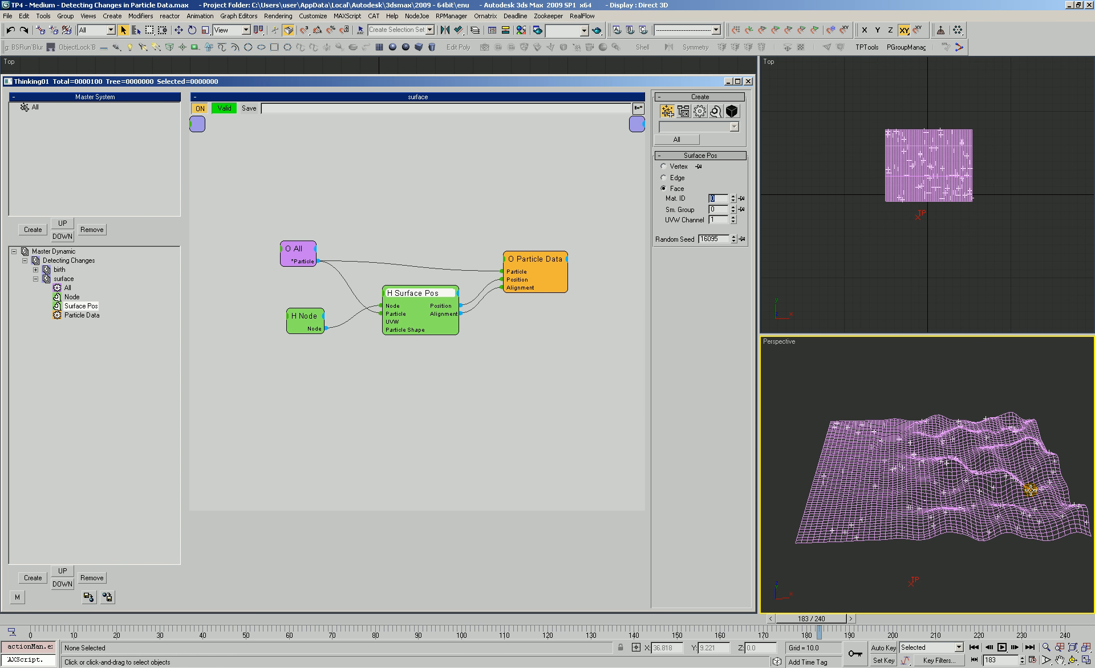
# Add a new dynamic set under Detecting Changes and return the timeline to frame 0.
pyautogui.click(68, 261)
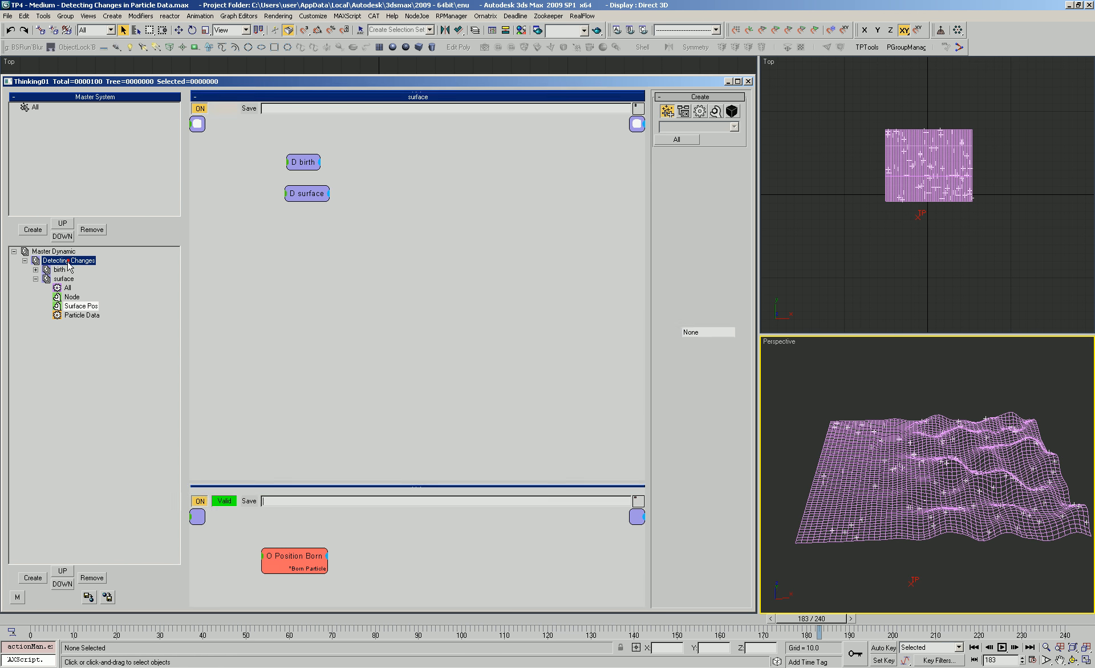
pyautogui.click(30, 575)
pyautogui.moveTo(247, 136); pyautogui.dragTo(224, 145)
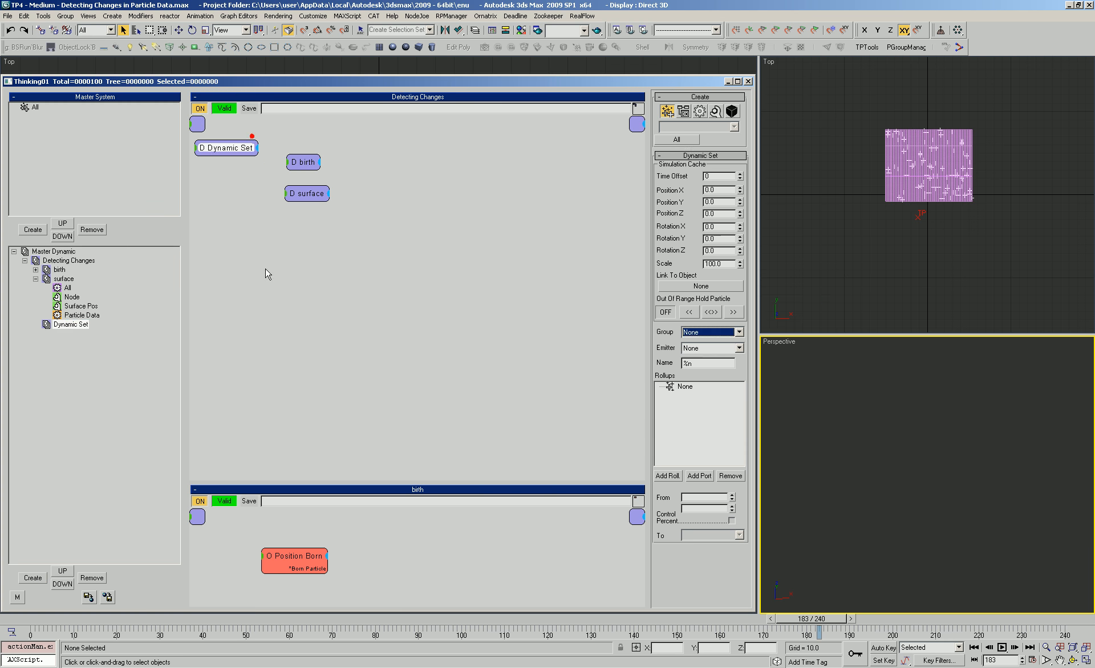
pyautogui.click(73, 316)
pyautogui.click(23, 620)
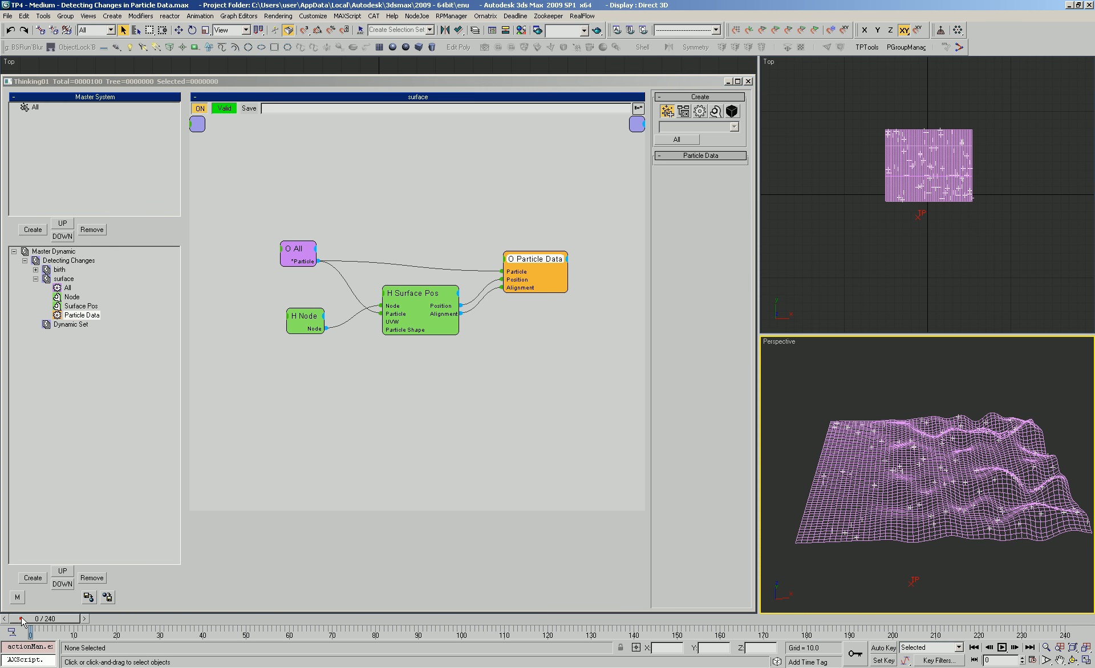
# Add an All group node and a Memory operator inside the new dynamic set.
pyautogui.click(71, 324)
pyautogui.rightClick(237, 141)
pyautogui.click(328, 143)
pyautogui.rightClick(395, 159)
pyautogui.moveTo(396, 191)
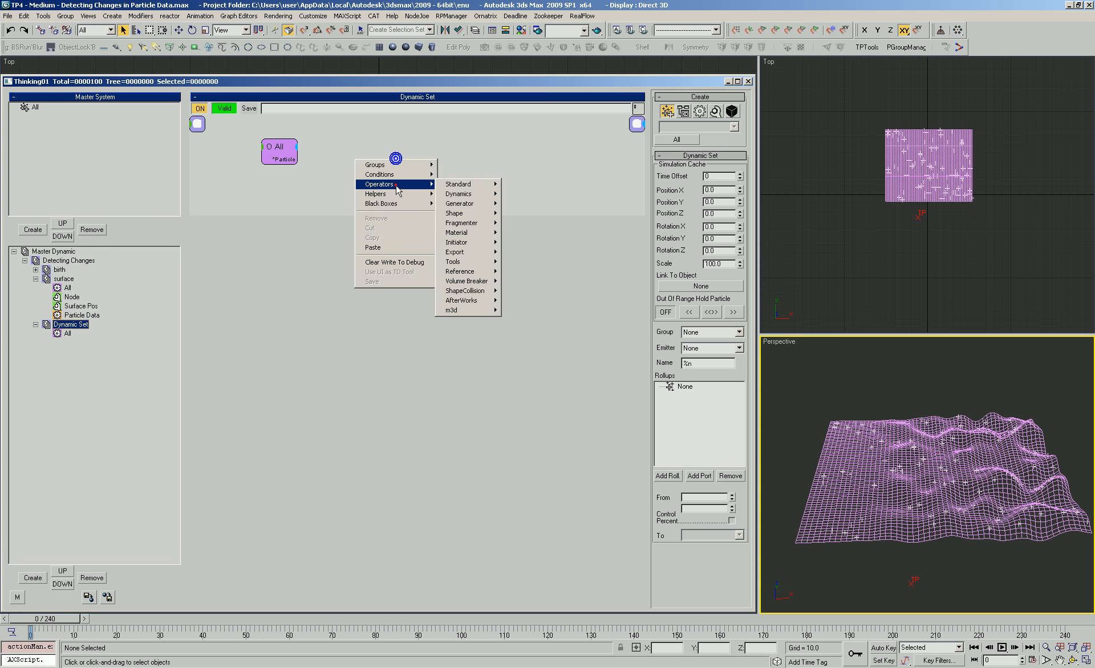
pyautogui.click(519, 240)
pyautogui.moveTo(405, 173); pyautogui.dragTo(379, 155)
# Connect All's Particle output to the Memory node and expose All's Velocity output.
pyautogui.moveTo(377, 162); pyautogui.dragTo(284, 160)
pyautogui.click(294, 147)
pyautogui.click(291, 173)
# Create a Velocity memory channel with depth 0, make it a Memory input and wire All's Velocity output to it.
pyautogui.moveTo(400, 170); pyautogui.dragTo(417, 171)
pyautogui.click(687, 180)
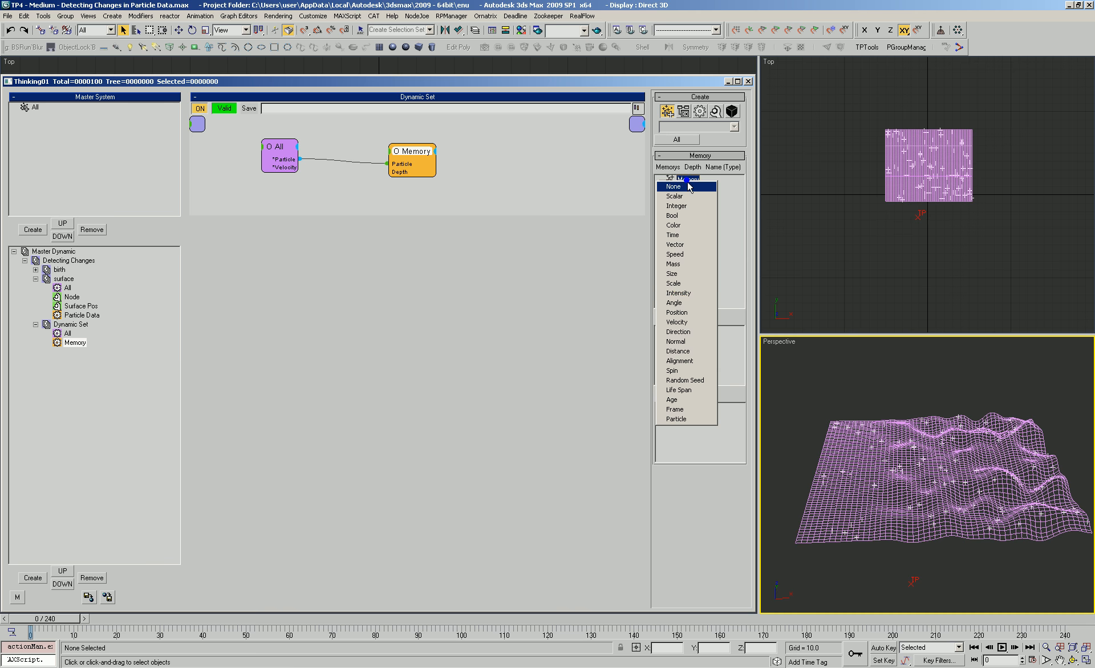
pyautogui.click(677, 323)
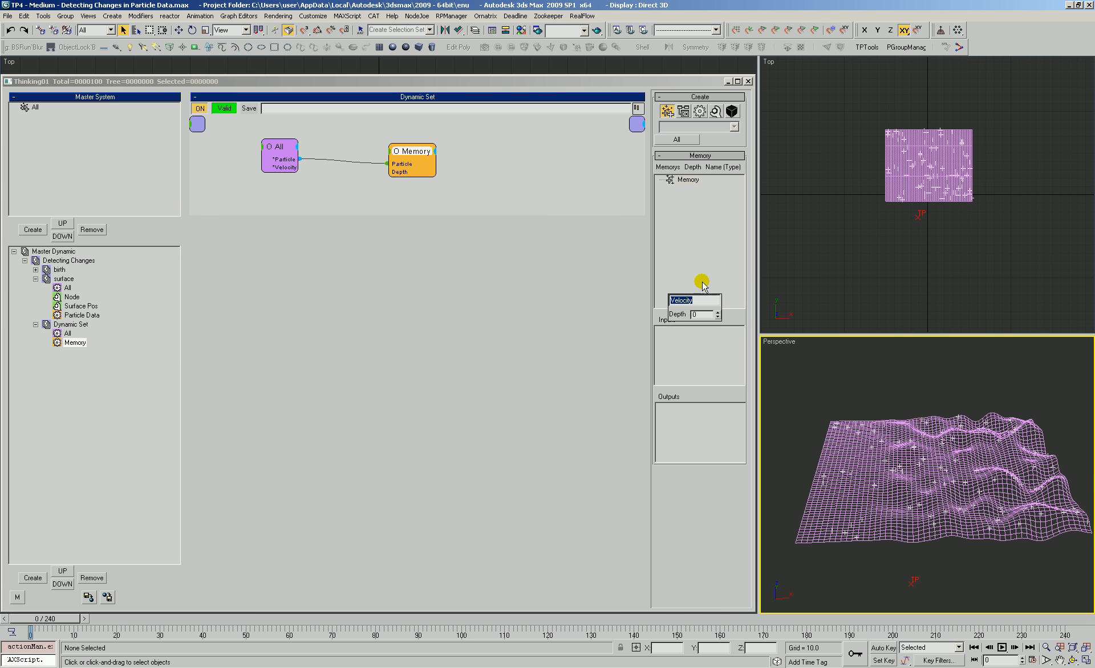
pyautogui.press('Return')
pyautogui.moveTo(696, 189); pyautogui.dragTo(694, 354)
pyautogui.moveTo(406, 184); pyautogui.dragTo(300, 167)
# Advance the timeline to frame 5, examine the velocity values in the debug log and close the log.
pyautogui.click(860, 246)
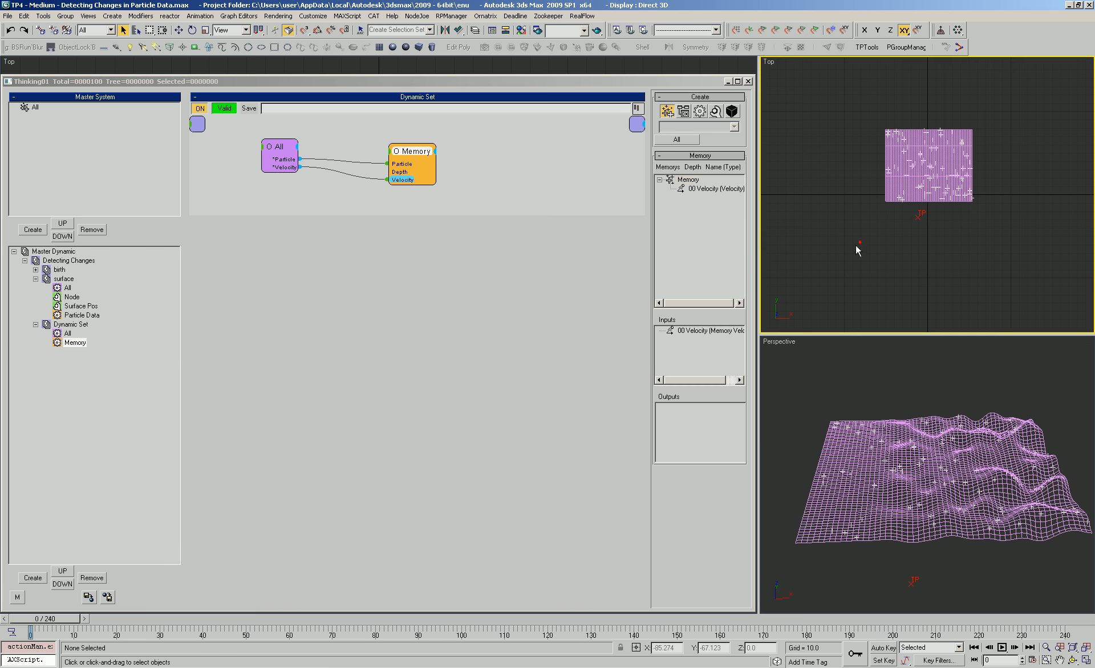
pyautogui.moveTo(56, 620); pyautogui.dragTo(79, 623)
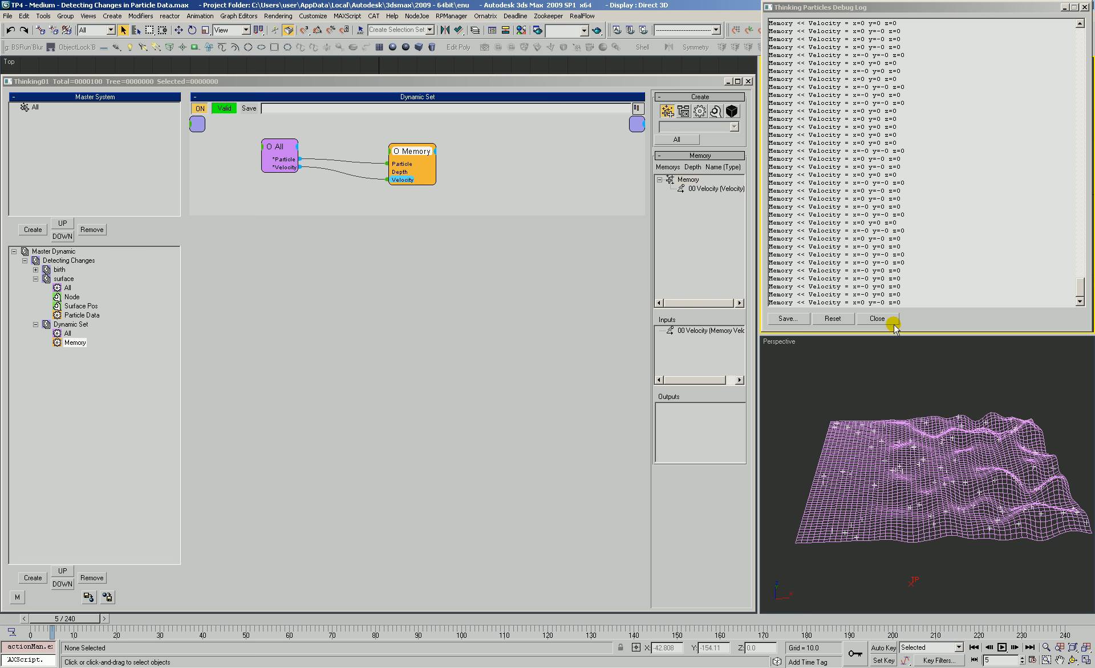
pyautogui.click(877, 319)
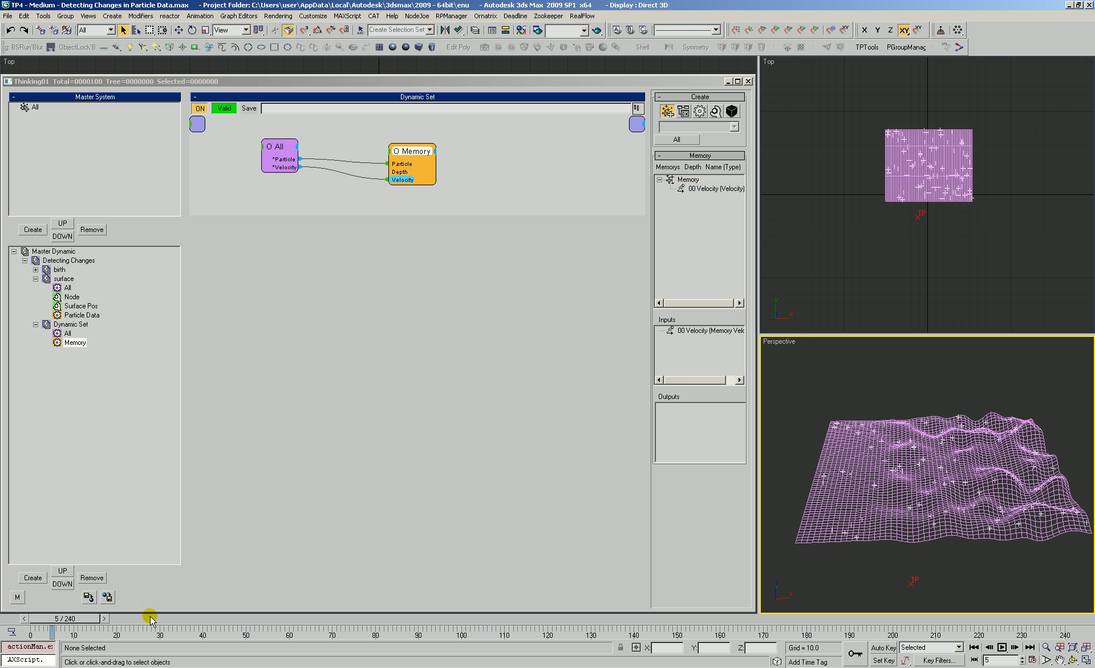
# Scrub from frame 0 to 170 and examine the particles on the rippling surface alongside the Surface Pos setup.
pyautogui.click(15, 618)
pyautogui.moveTo(36, 620); pyautogui.dragTo(762, 614)
pyautogui.moveTo(957, 503)
pyautogui.mouseDown(button='middle')
pyautogui.moveTo(947, 509)
pyautogui.moveTo(943, 490)
pyautogui.mouseUp(button='middle')
pyautogui.hotkey('ctrl', 'r')
pyautogui.moveTo(864, 439); pyautogui.dragTo(860, 448)
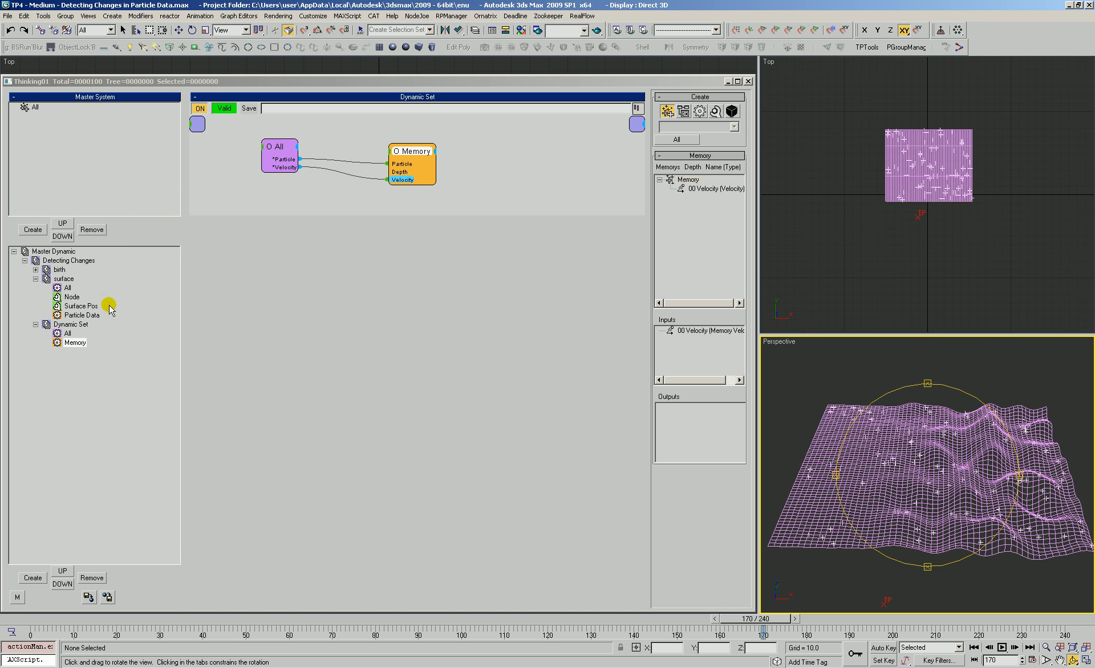
pyautogui.click(79, 307)
pyautogui.moveTo(925, 508)
pyautogui.mouseDown(button='middle')
pyautogui.moveTo(935, 490)
pyautogui.moveTo(935, 500)
pyautogui.mouseUp(button='middle')
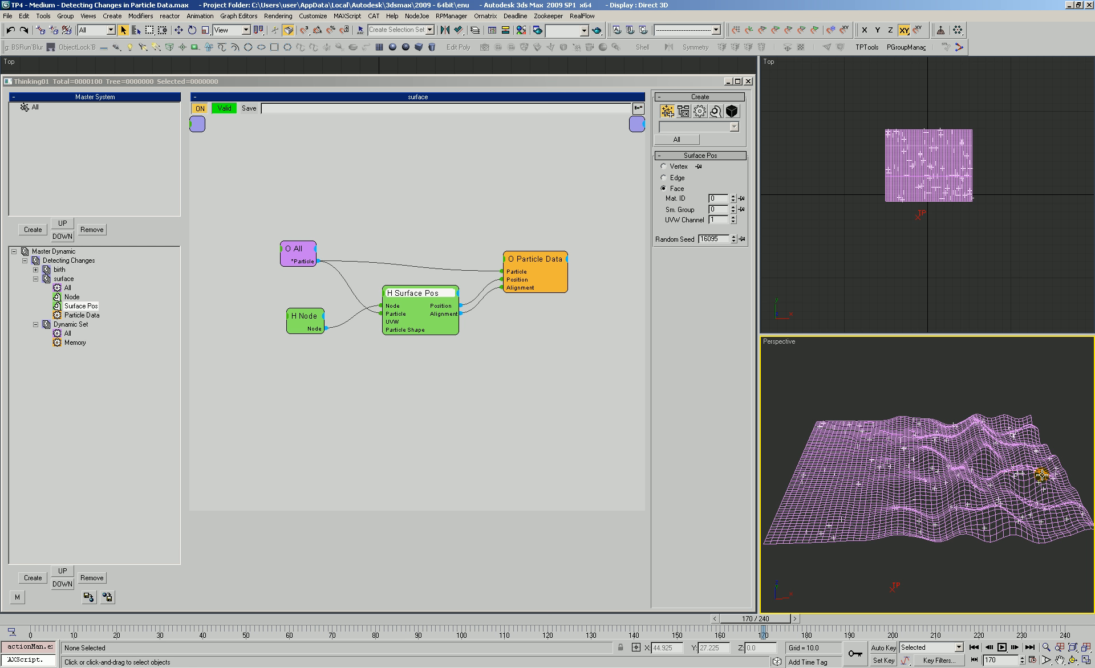
pyautogui.keyDown('alt'); pyautogui.moveTo(981, 479); pyautogui.dragTo(958, 476, button='middle'); pyautogui.keyUp('alt')
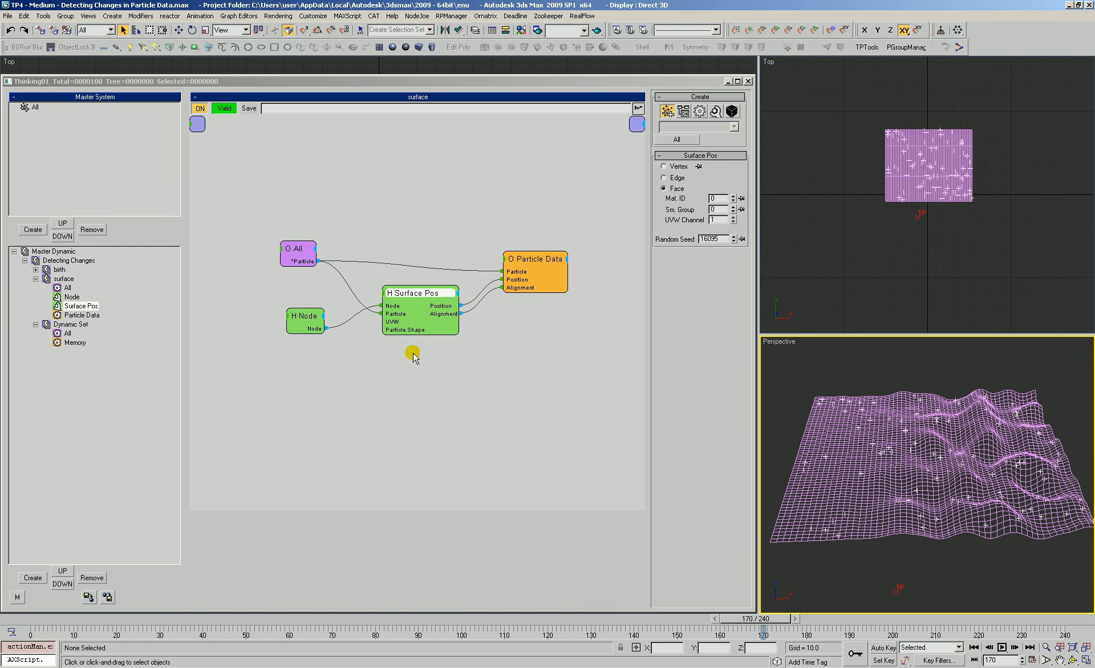
# Collapse the surface branch and rename the new dynamic set as store data.
pyautogui.click(35, 279)
pyautogui.click(65, 288)
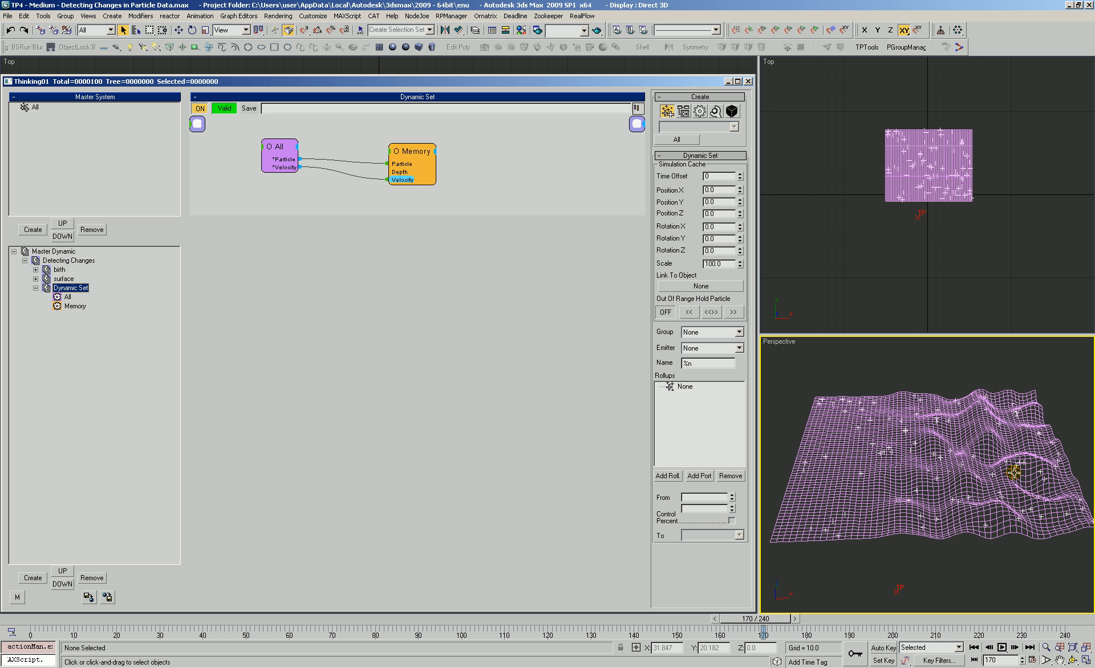
pyautogui.moveTo(372, 215); pyautogui.dragTo(371, 218)
pyautogui.click(72, 290)
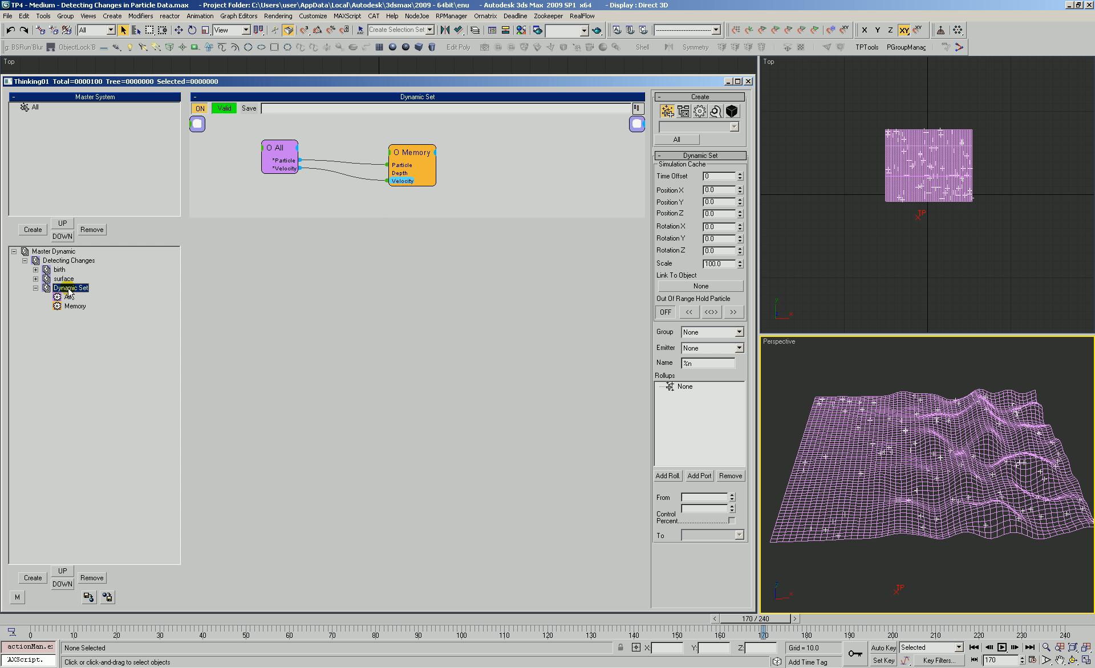
pyautogui.write('s')
pyautogui.press('Return')
# Enlarge the store data canvas, reposition its nodes and disconnect All's Velocity output from Memory.
pyautogui.moveTo(396, 217); pyautogui.dragTo(403, 459)
pyautogui.moveTo(369, 372); pyautogui.dragTo(415, 295)
pyautogui.moveTo(329, 190); pyautogui.dragTo(293, 180)
pyautogui.doubleClick(302, 202)
pyautogui.click(303, 180)
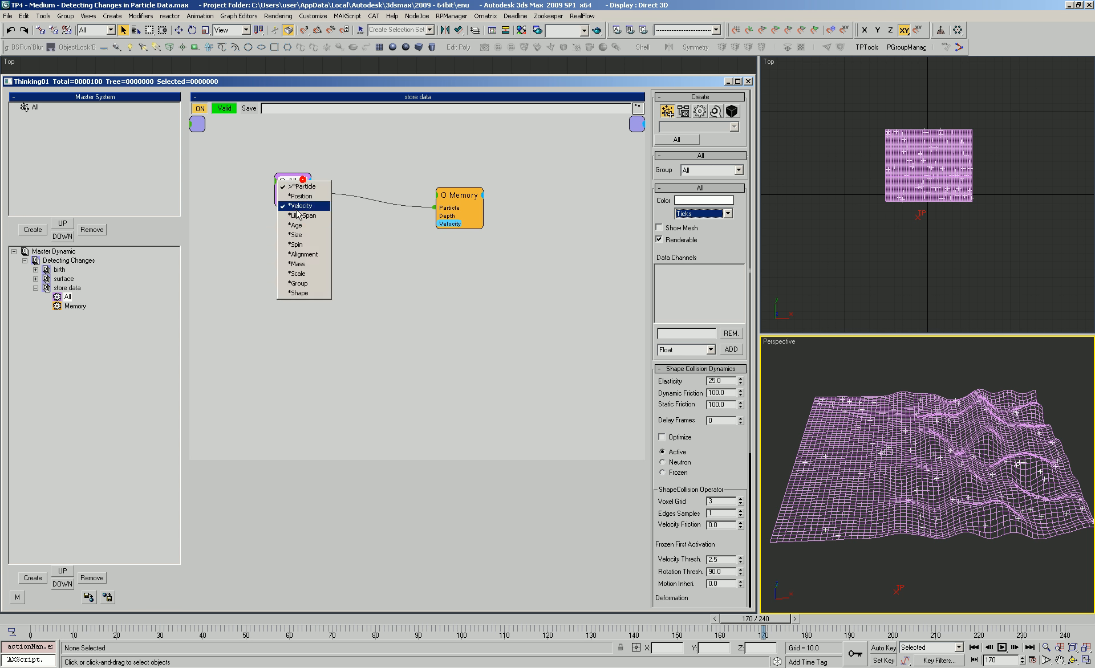
pyautogui.click(352, 155)
# Replace the Velocity channel in the Memory operator with a Position channel of depth 99.
pyautogui.moveTo(452, 194); pyautogui.dragTo(465, 188)
pyautogui.rightClick(711, 187)
pyautogui.click(707, 193)
pyautogui.rightClick(690, 179)
pyautogui.click(693, 300)
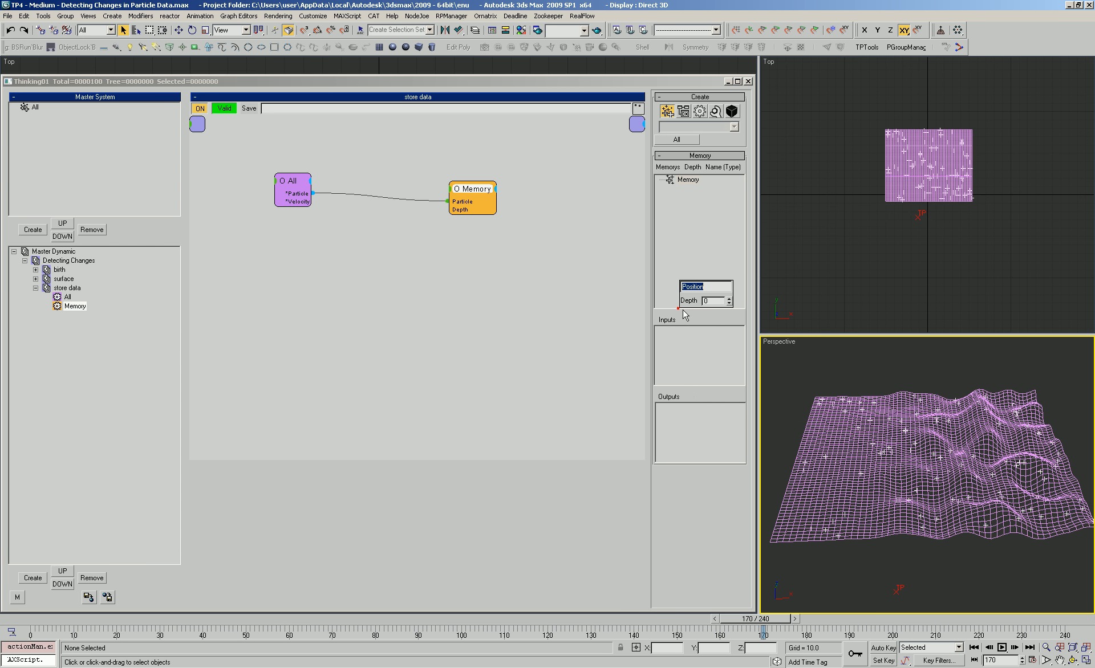
pyautogui.click(707, 301)
pyautogui.press('Return')
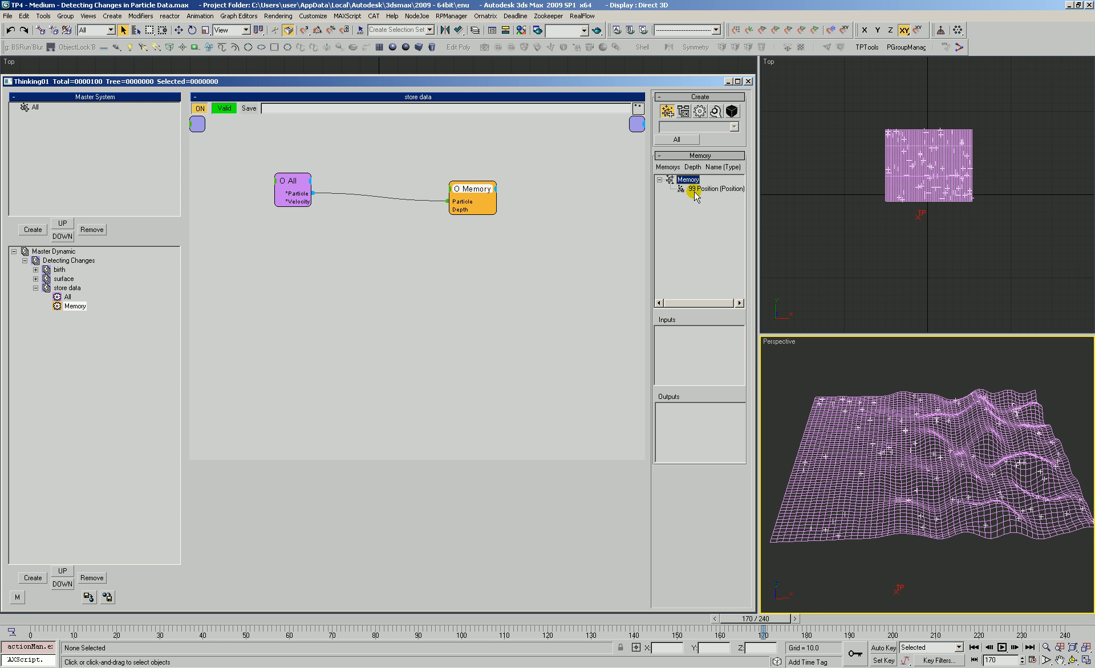
# Make the 99 Position channel an input of the Memory node and wire All's Particle output to it.
pyautogui.moveTo(703, 190); pyautogui.dragTo(682, 354)
pyautogui.moveTo(471, 191); pyautogui.dragTo(504, 195)
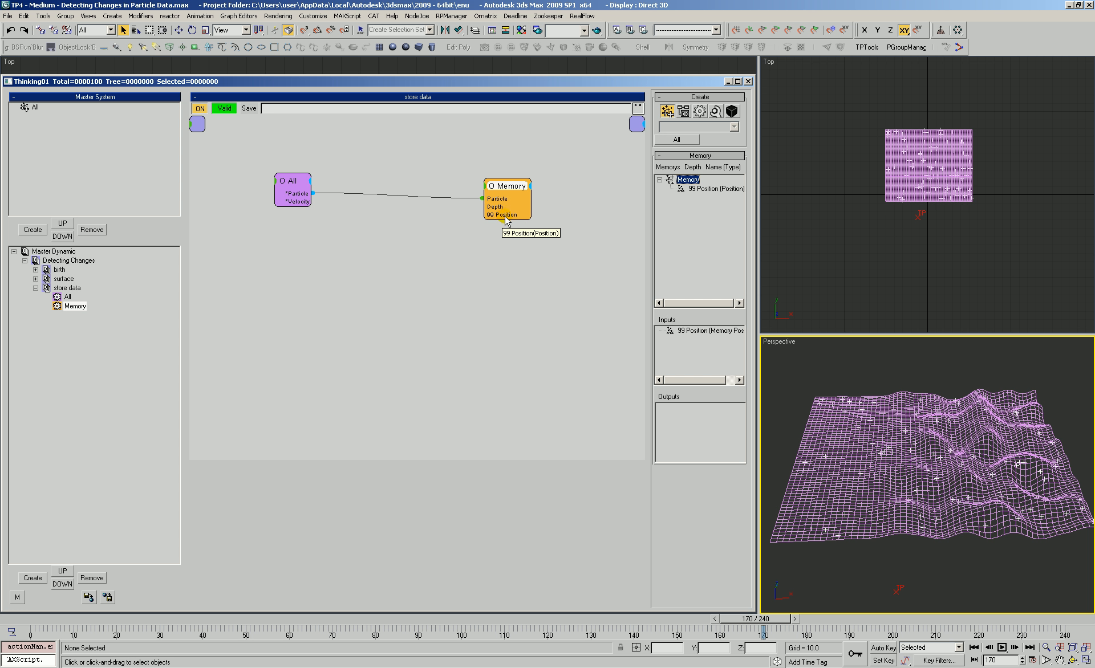
pyautogui.moveTo(382, 205); pyautogui.dragTo(506, 223)
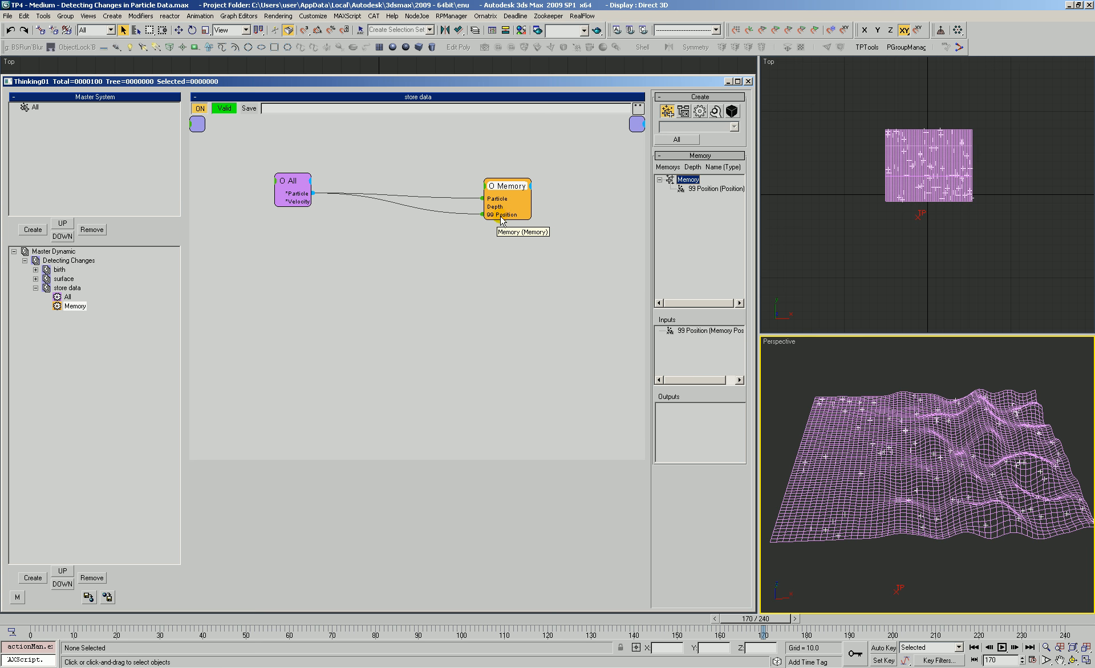
pyautogui.click(503, 221)
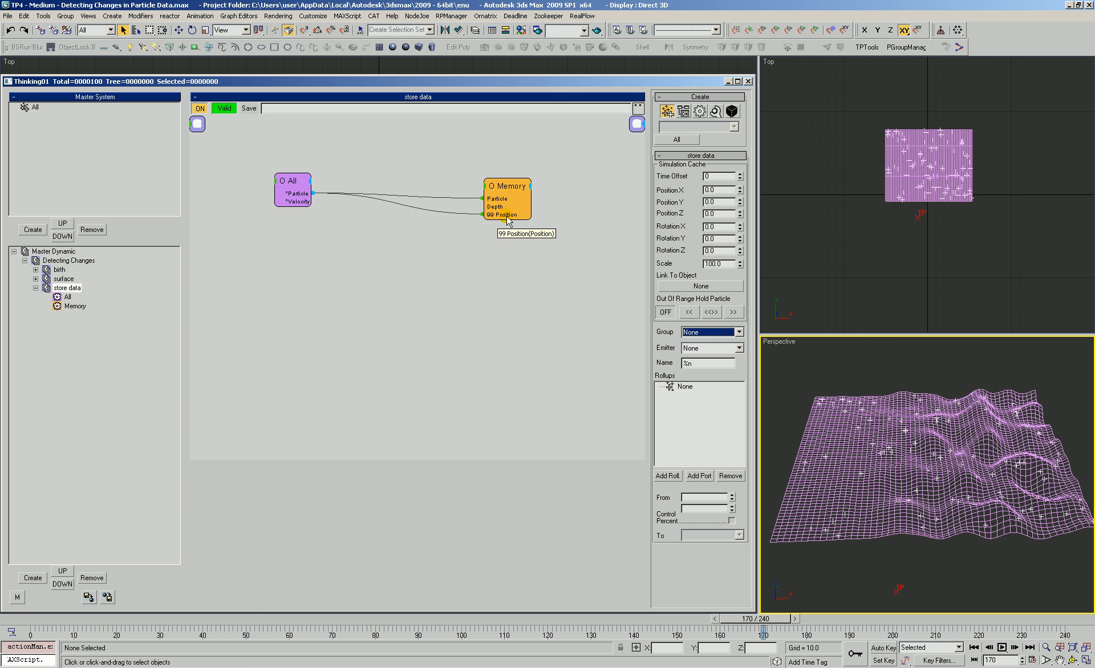
# Expose the Position output on the All node.
pyautogui.click(310, 181)
pyautogui.click(309, 194)
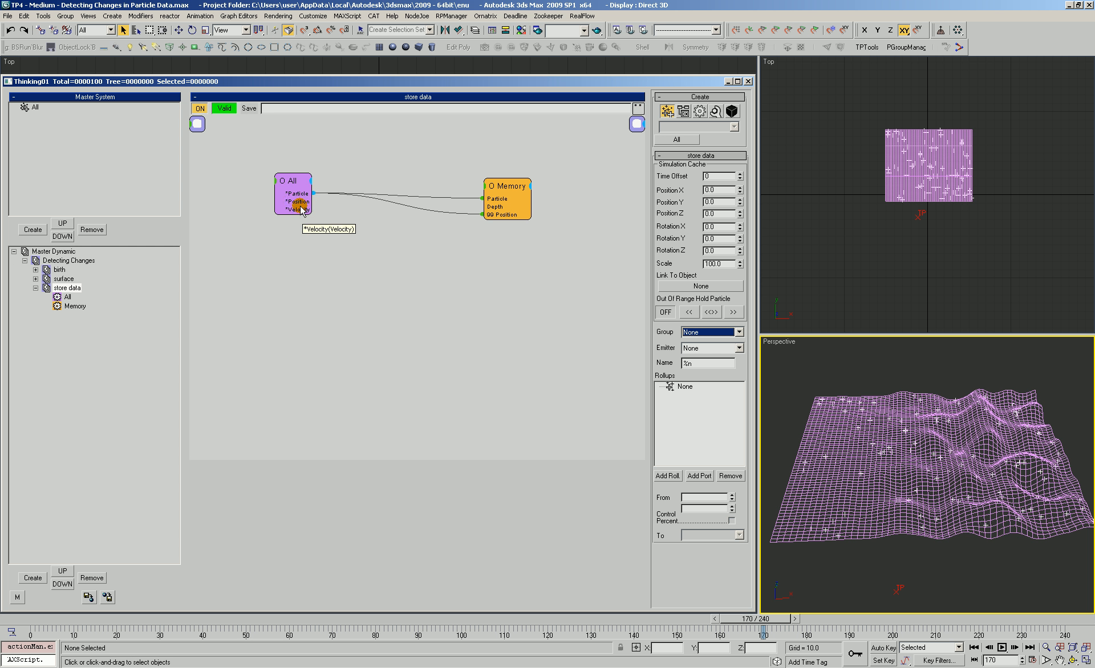
pyautogui.moveTo(307, 201); pyautogui.dragTo(388, 223)
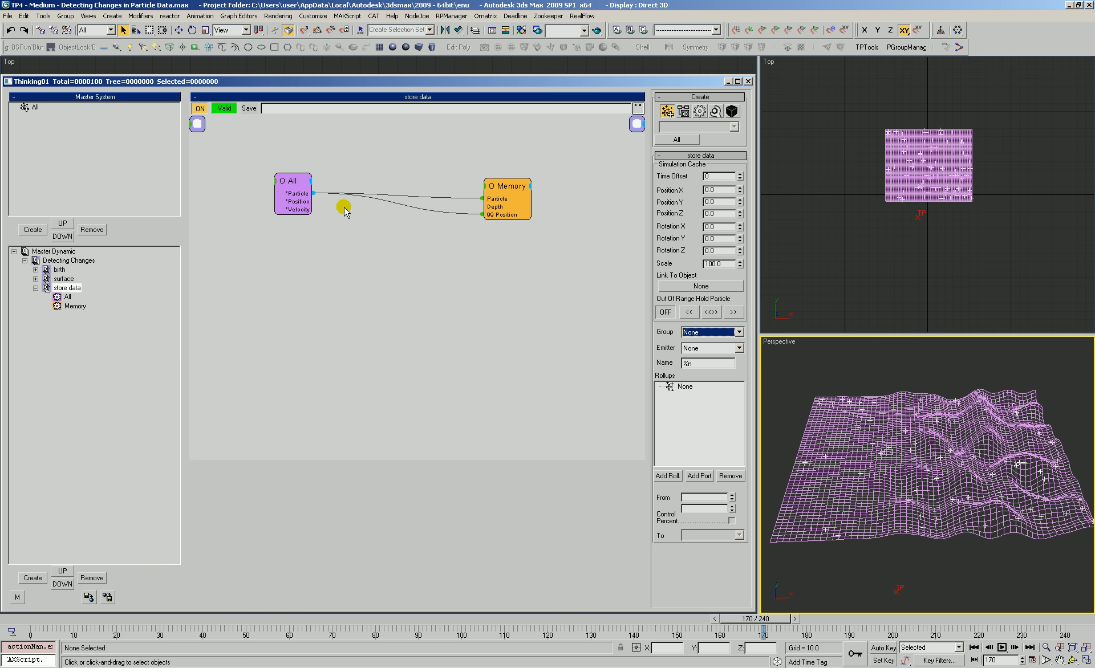
# Hide the All node's Position and Velocity outputs, leaving only Particle.
pyautogui.doubleClick(298, 180)
pyautogui.click(320, 156)
pyautogui.moveTo(294, 180); pyautogui.dragTo(299, 172)
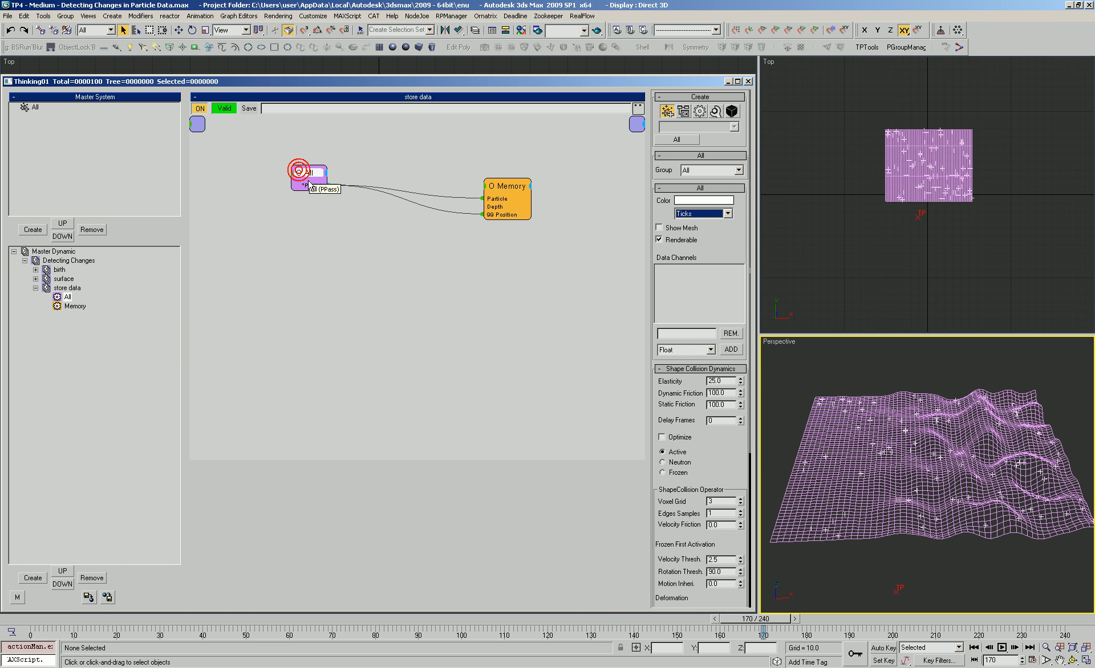
# Move the Memory node closer to All and hide its unused Depth input.
pyautogui.click(55, 252)
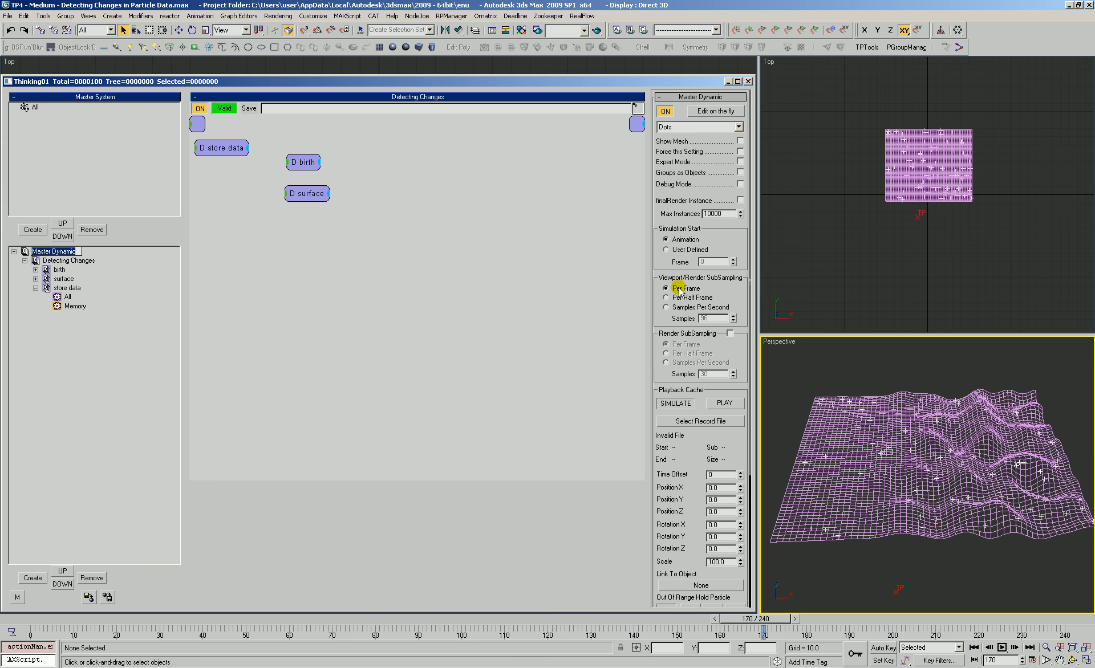
pyautogui.click(66, 288)
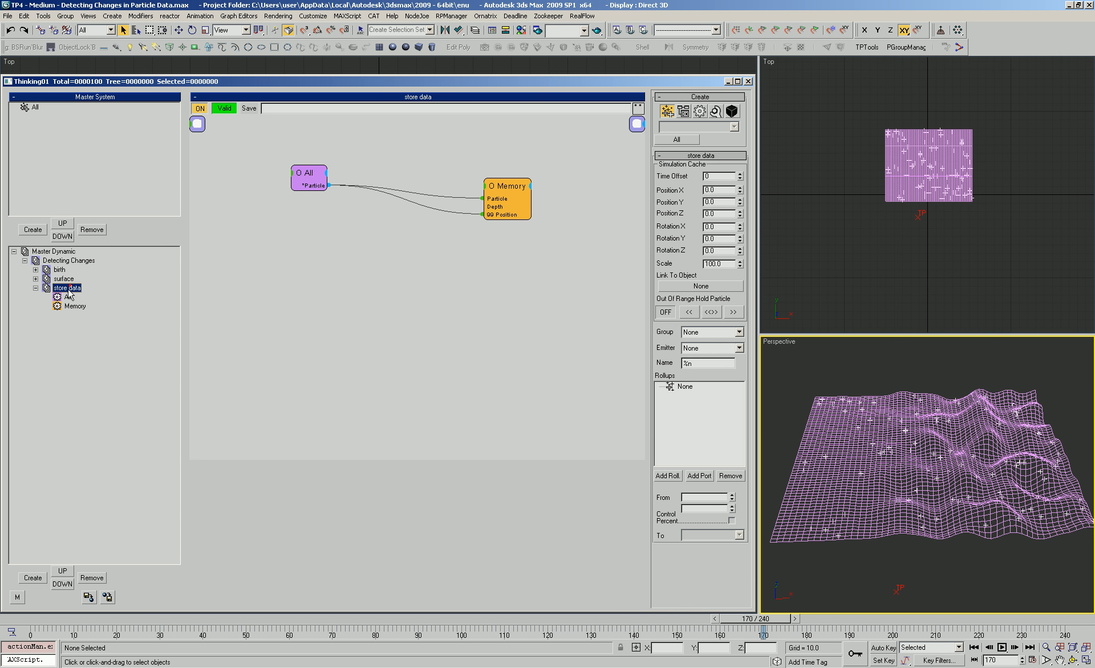
pyautogui.click(329, 186)
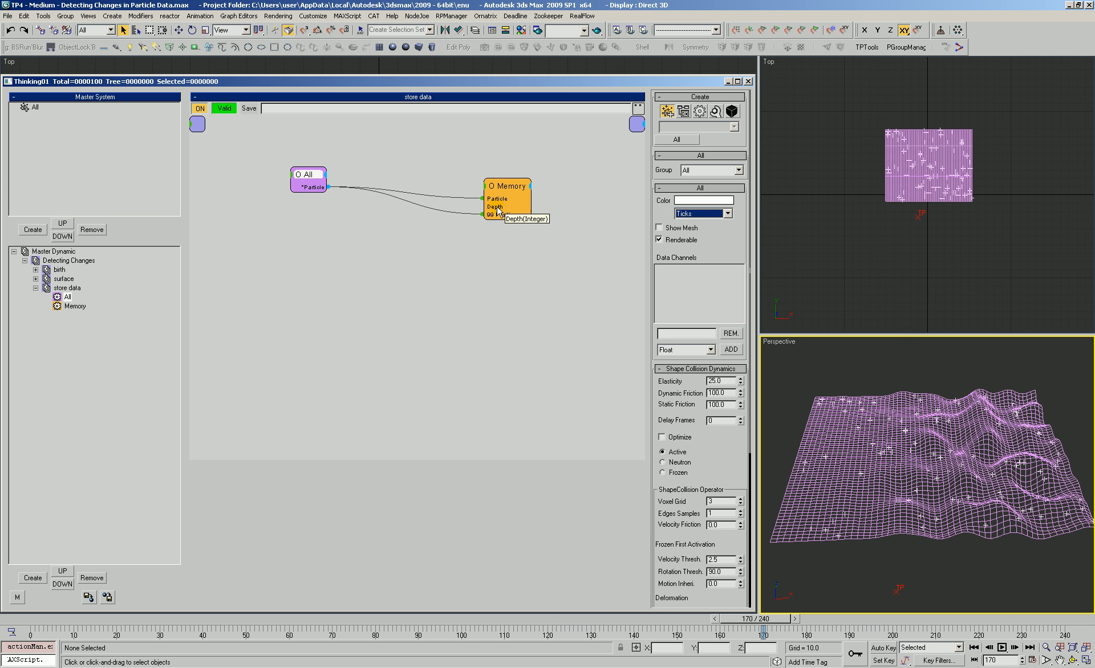
pyautogui.moveTo(511, 186); pyautogui.dragTo(485, 177)
pyautogui.click(413, 256)
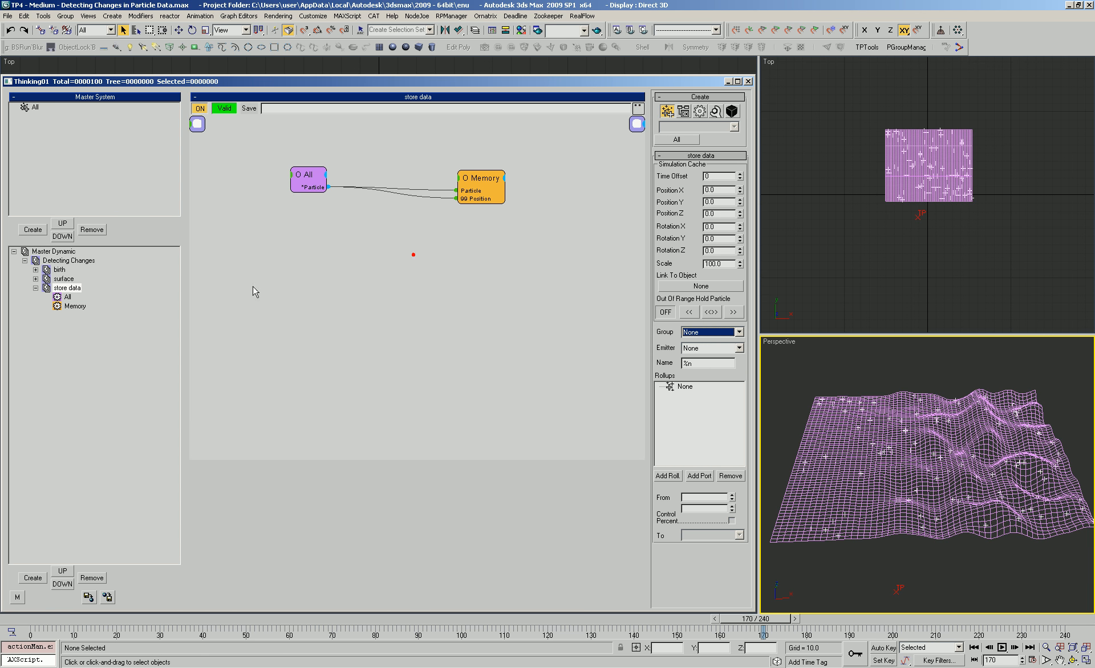
# Add another dynamic set under Detecting Changes and move the store data node below surface.
pyautogui.click(35, 288)
pyautogui.click(68, 261)
pyautogui.click(33, 578)
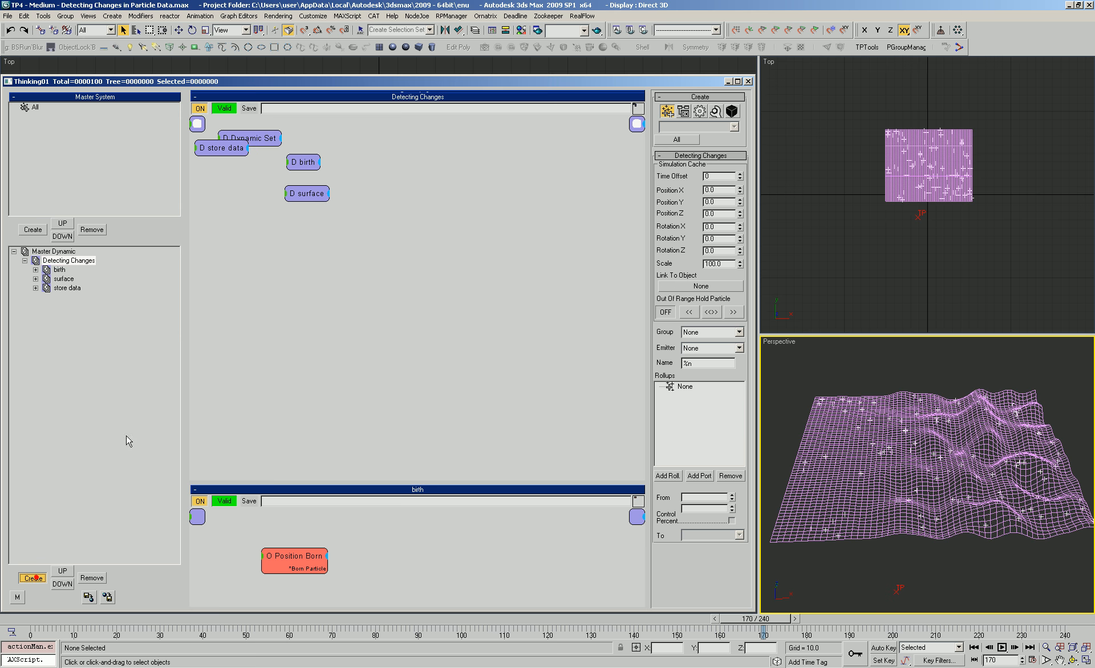
pyautogui.moveTo(214, 149); pyautogui.dragTo(301, 226)
pyautogui.moveTo(234, 140); pyautogui.dragTo(321, 243)
# Turn on Edit on the fly for the Master Dynamic and return the timeline to frame 0.
pyautogui.click(53, 252)
pyautogui.click(722, 112)
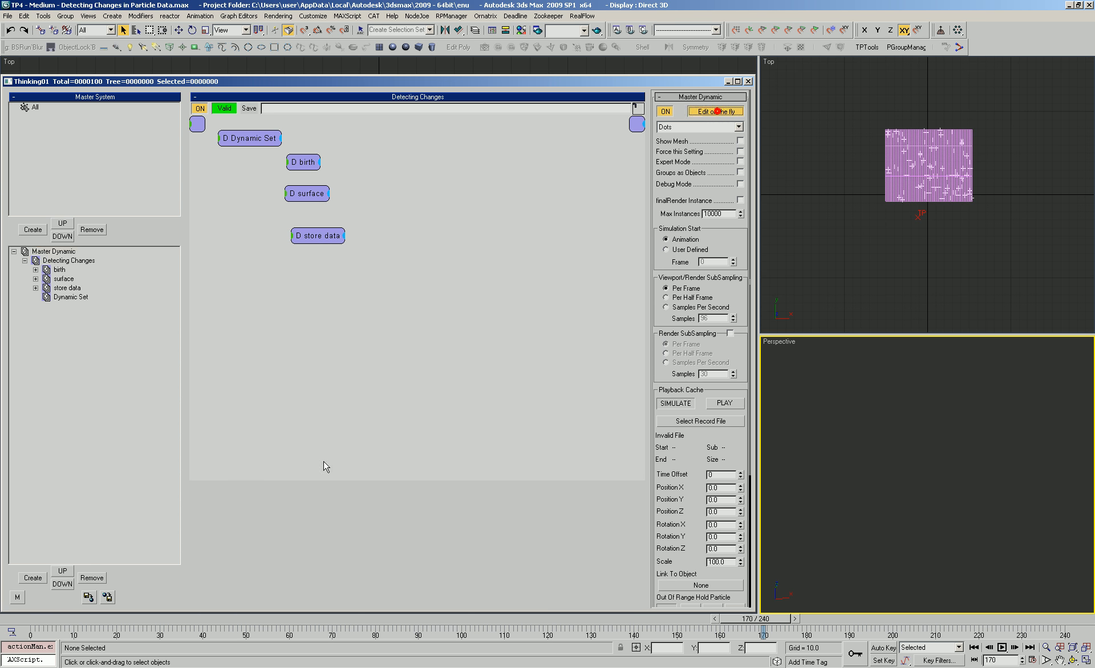
pyautogui.click(27, 619)
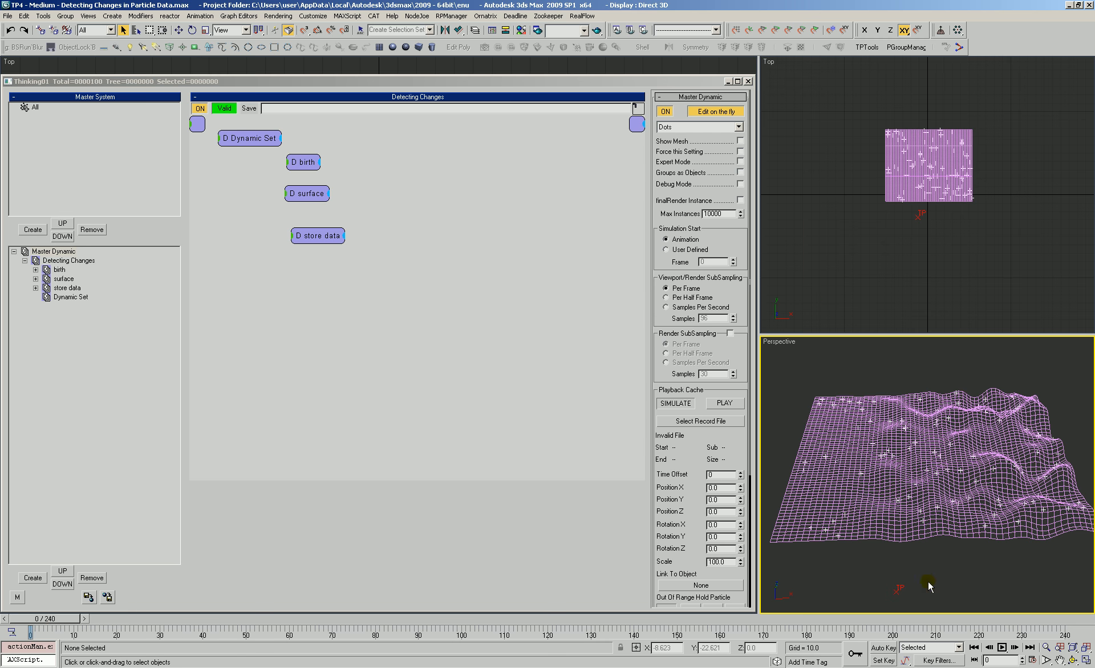
# Place the new dynamic set below store data and rename it "compare data".
pyautogui.moveTo(346, 292); pyautogui.dragTo(329, 271)
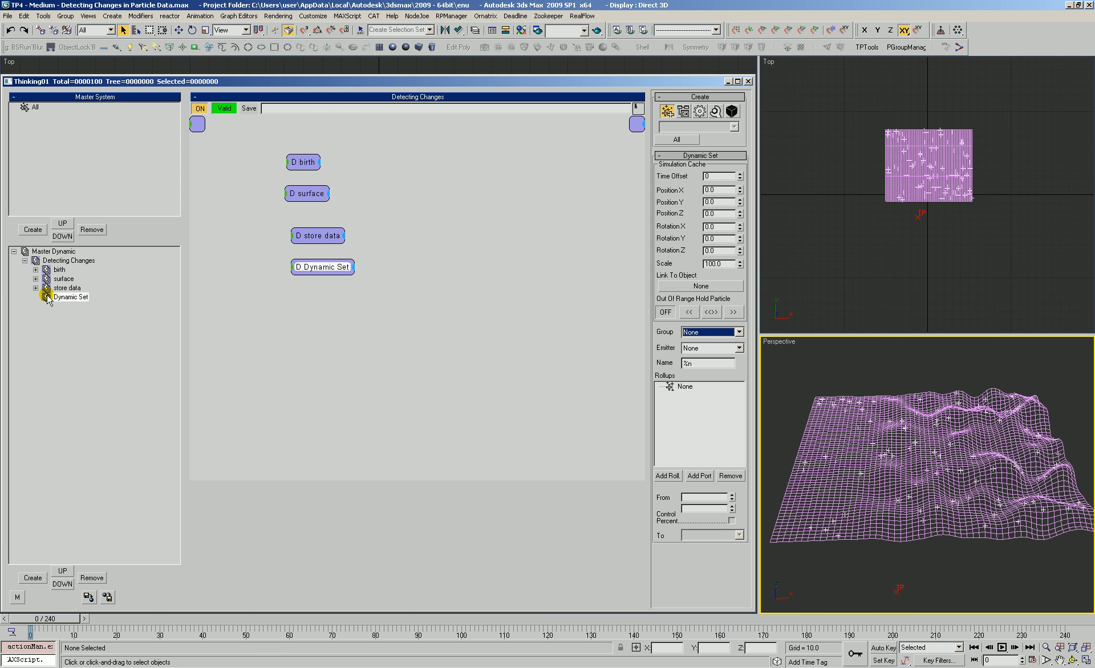
pyautogui.click(70, 297)
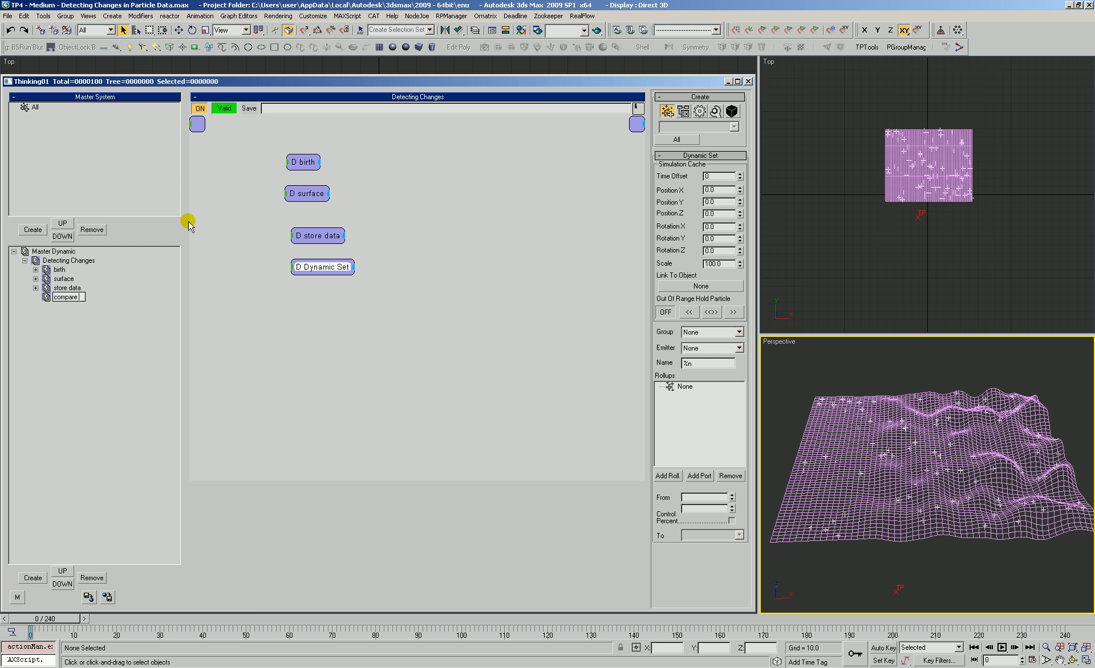
pyautogui.press('Return')
# Open the compare data set and add an All group node to its network.
pyautogui.doubleClick(72, 295)
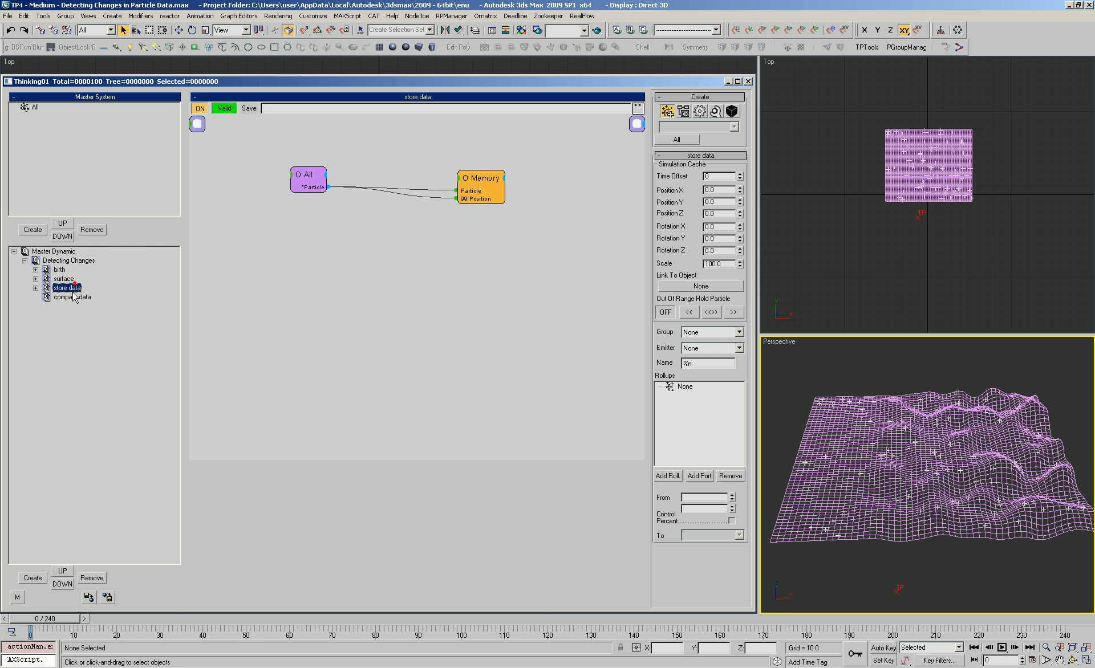
pyautogui.moveTo(262, 211); pyautogui.dragTo(325, 484)
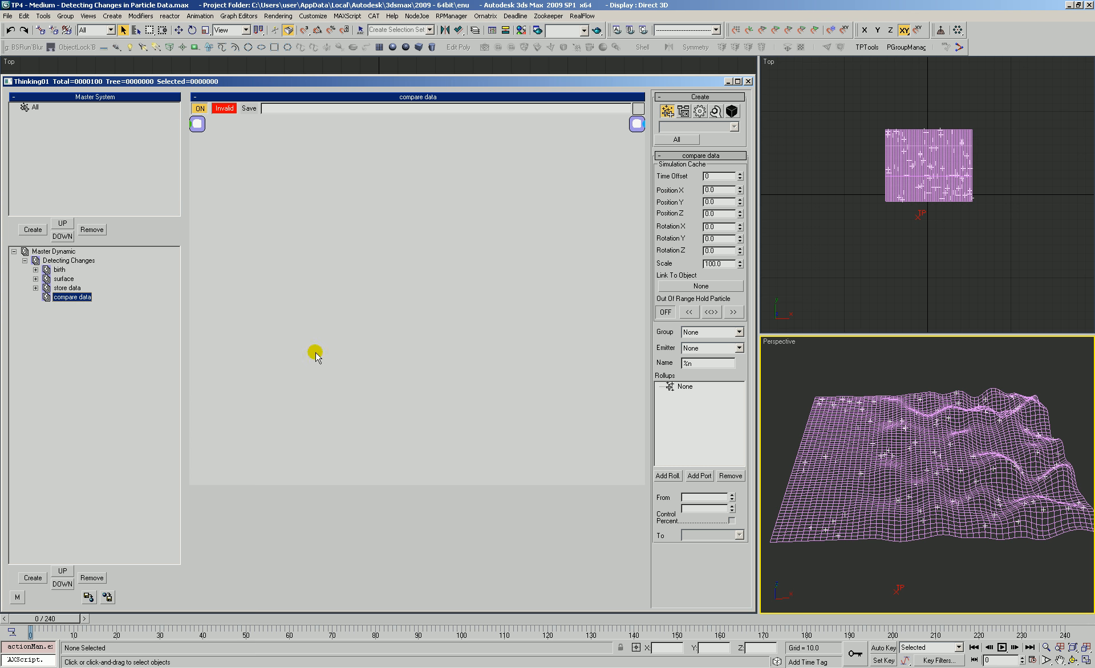
pyautogui.rightClick(258, 188)
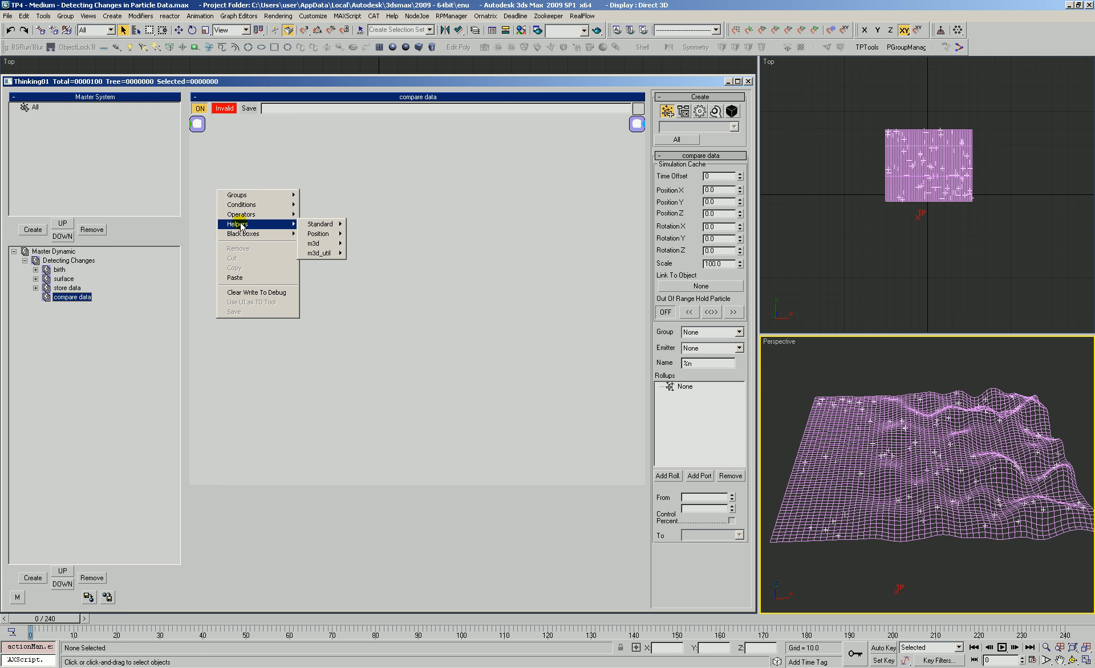
pyautogui.moveTo(264, 206)
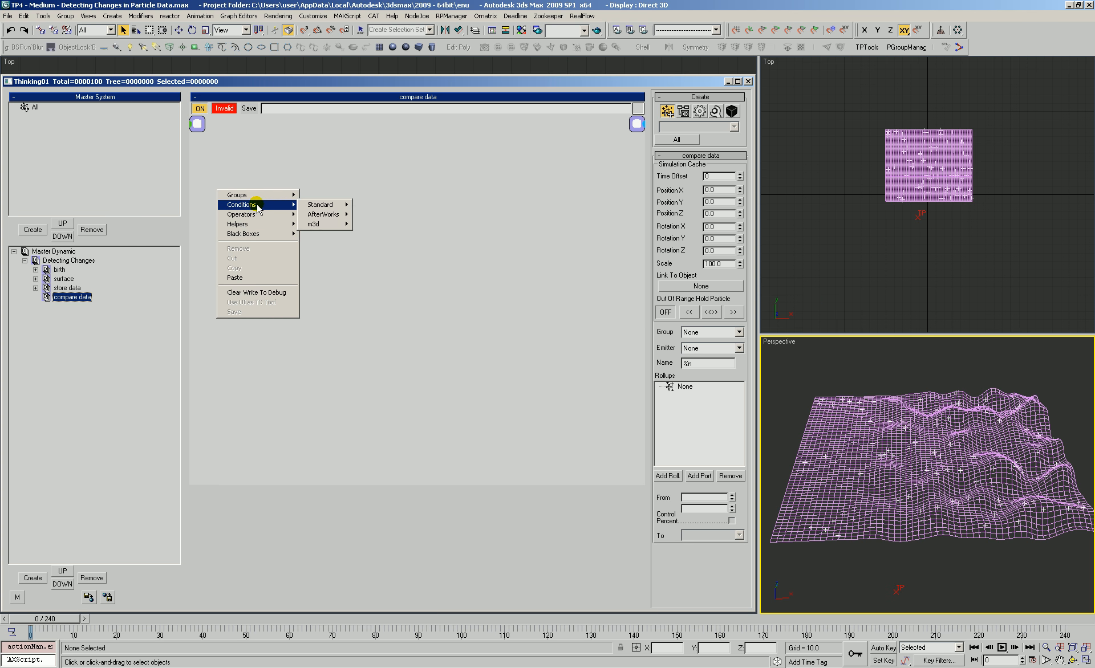
pyautogui.click(311, 195)
# Add a Memory operator fed by All's Particle output and expose the stored 99 Position entry as its output.
pyautogui.rightClick(310, 204)
pyautogui.moveTo(365, 228)
pyautogui.moveTo(425, 228)
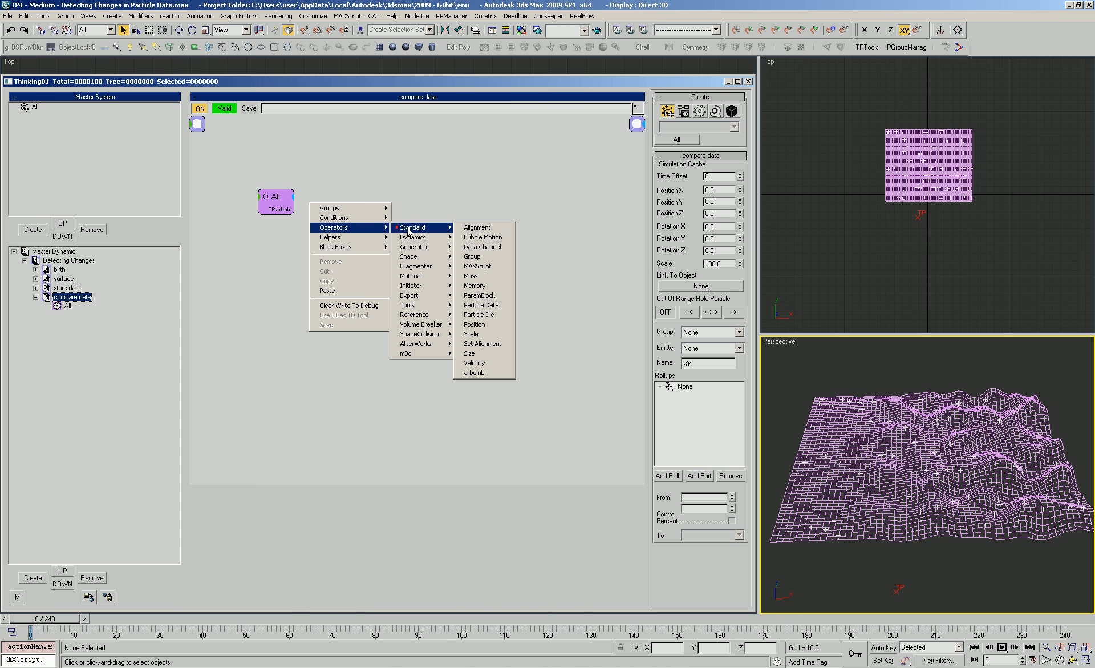
pyautogui.click(477, 285)
pyautogui.moveTo(349, 221); pyautogui.dragTo(294, 209)
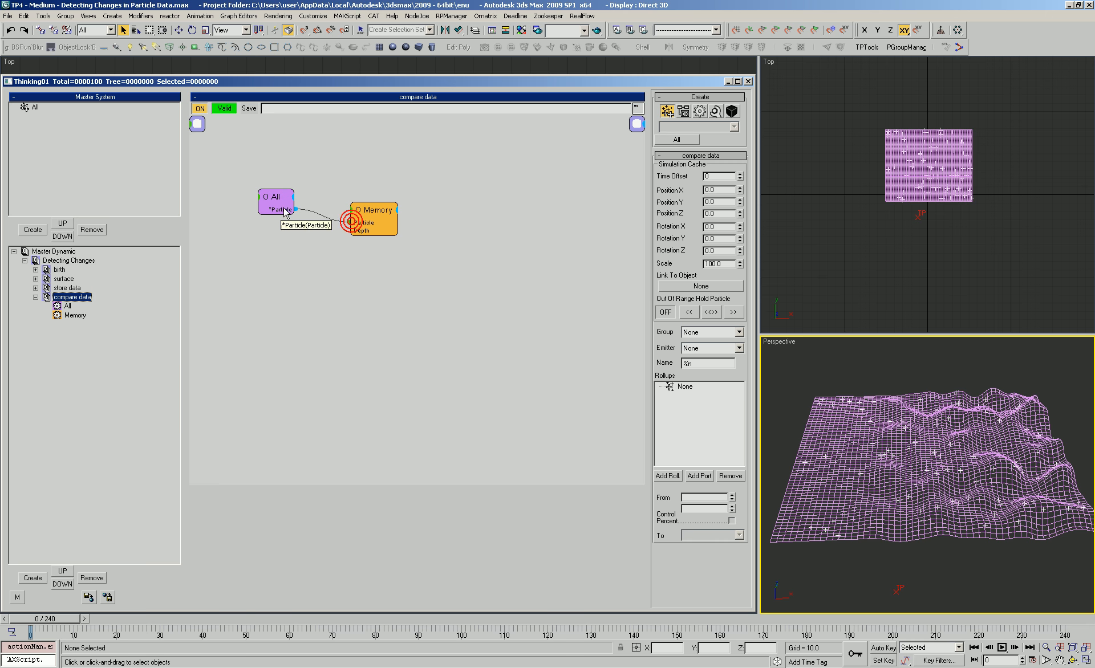
pyautogui.moveTo(381, 213); pyautogui.dragTo(356, 196)
pyautogui.moveTo(707, 198); pyautogui.dragTo(705, 411)
# Add a Distance condition beside Memory and connect the 99 Position output to its Position 1 input.
pyautogui.rightClick(370, 239)
pyautogui.moveTo(342, 253)
pyautogui.moveTo(419, 253)
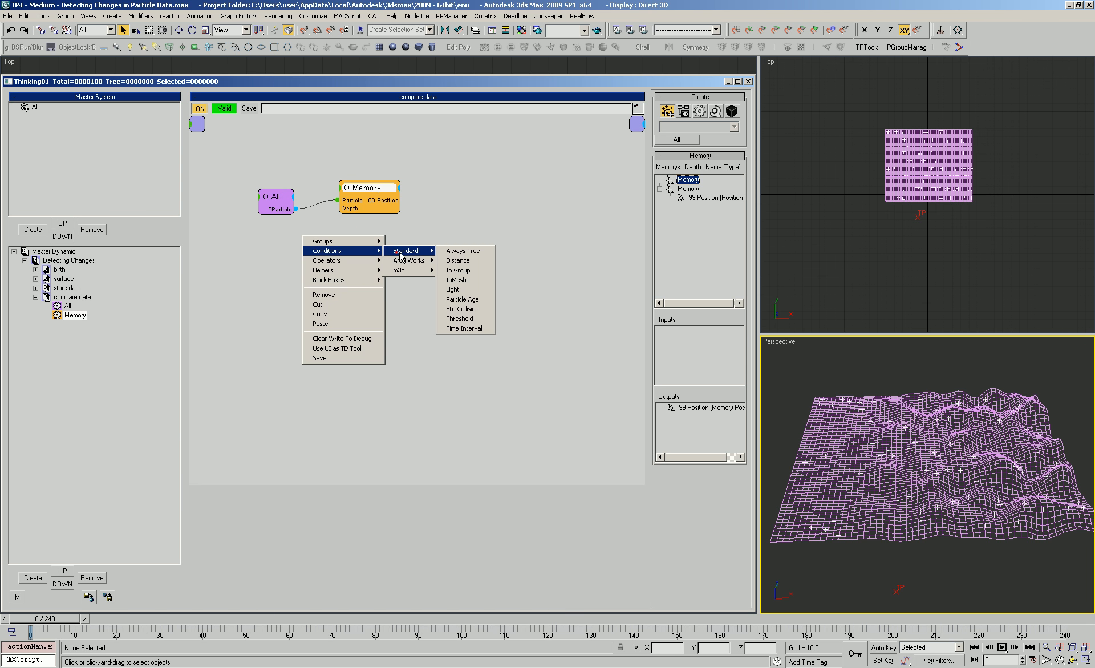
pyautogui.click(459, 264)
pyautogui.click(370, 244)
pyautogui.moveTo(369, 244); pyautogui.dragTo(465, 216)
pyautogui.moveTo(402, 200); pyautogui.dragTo(440, 228)
# Show All's Position output, connect it to Distance's Position 2 input, and spread the nodes apart.
pyautogui.rightClick(268, 205)
pyautogui.click(288, 238)
pyautogui.moveTo(285, 202); pyautogui.dragTo(447, 236)
pyautogui.moveTo(469, 217); pyautogui.dragTo(438, 213)
pyautogui.moveTo(378, 187); pyautogui.dragTo(431, 214)
pyautogui.click(265, 275)
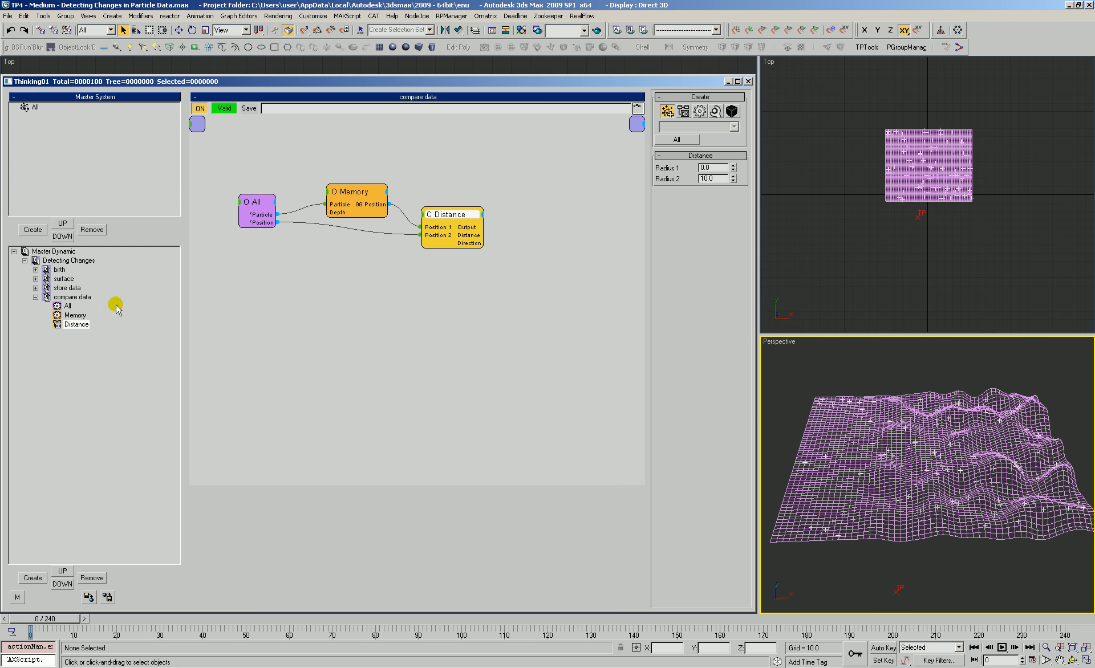
pyautogui.moveTo(255, 203); pyautogui.dragTo(236, 202)
# Review the store data and compare data networks and the order of the dynamic sets.
pyautogui.click(66, 289)
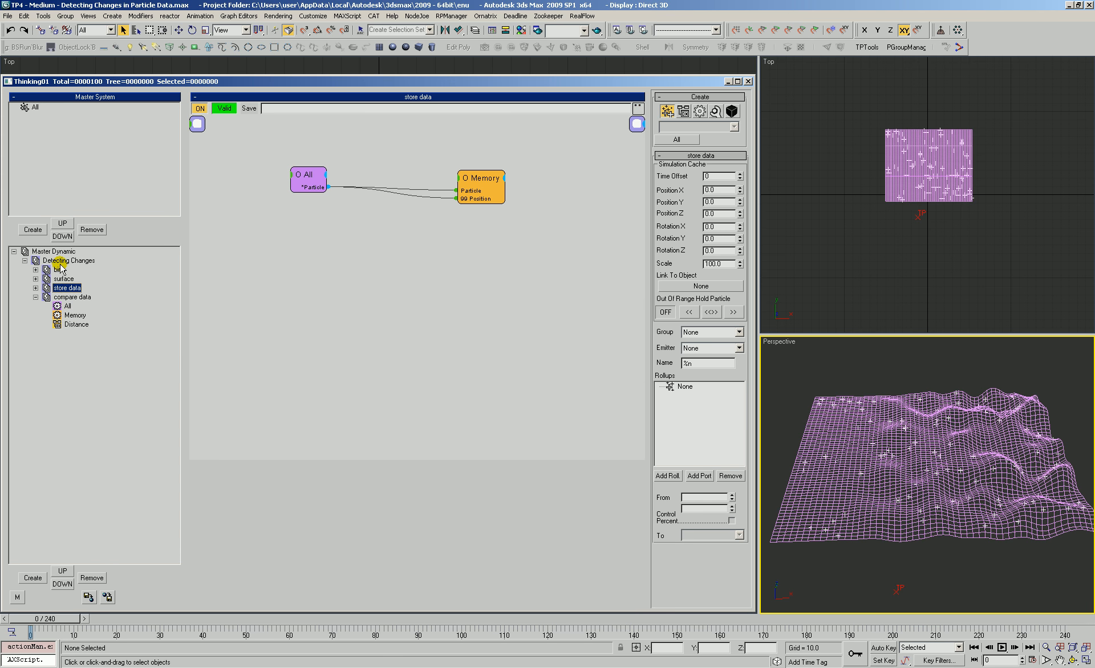
pyautogui.click(59, 262)
pyautogui.click(61, 279)
pyautogui.click(65, 288)
pyautogui.click(69, 297)
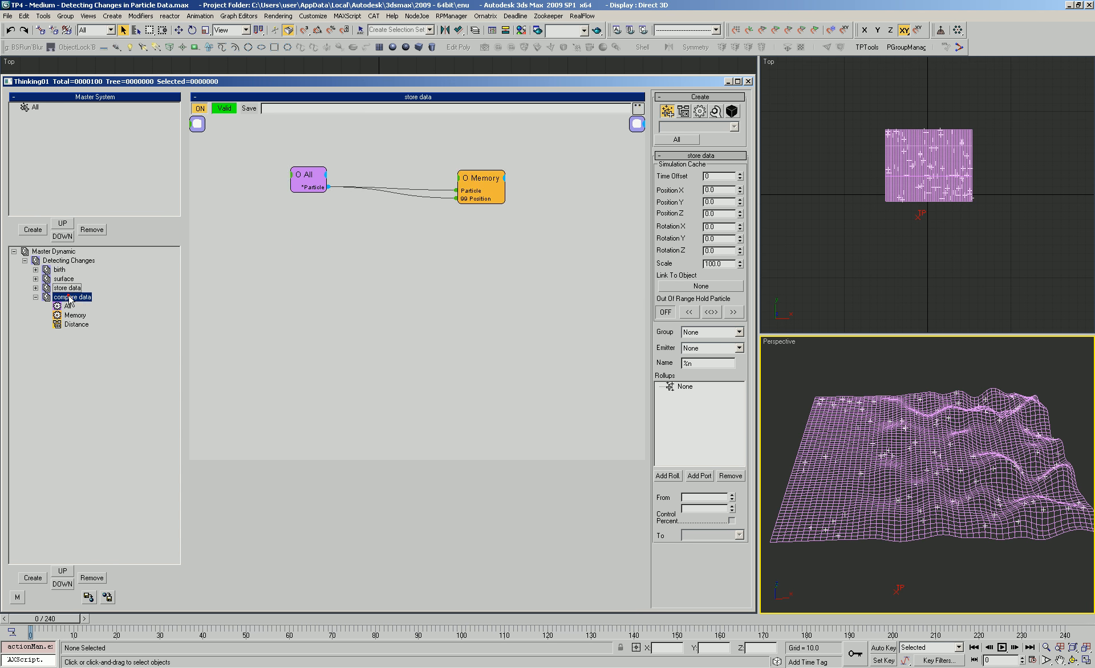
pyautogui.click(66, 289)
pyautogui.click(69, 298)
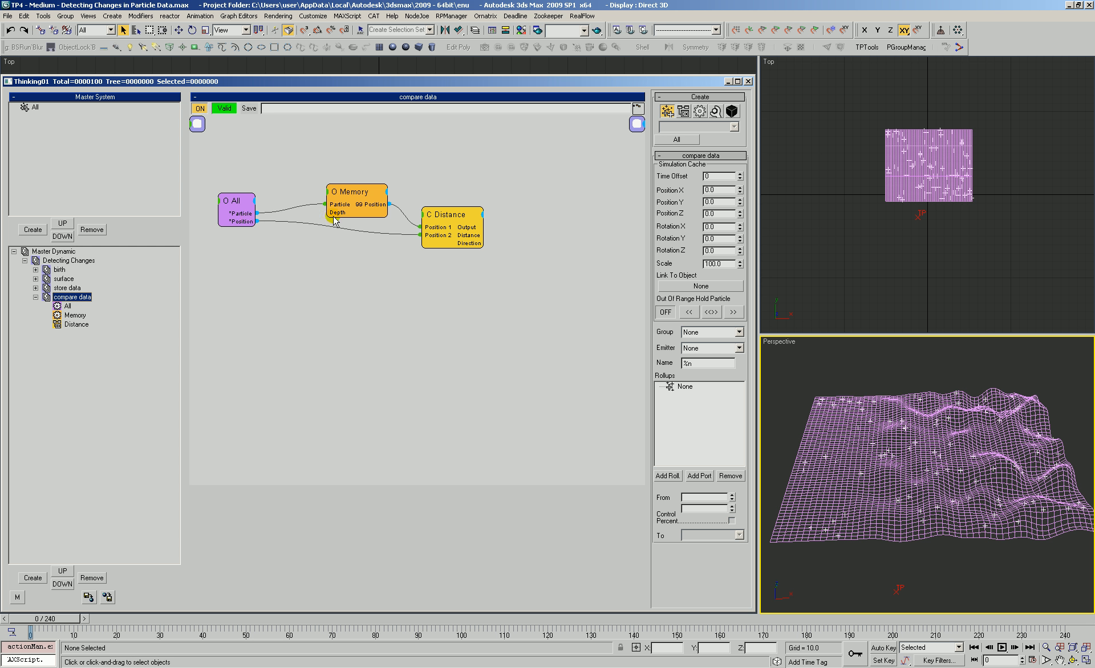
# Add an Integer helper below All and connect its Value output to Memory's Depth input.
pyautogui.moveTo(335, 214); pyautogui.dragTo(327, 225)
pyautogui.rightClick(271, 246)
pyautogui.moveTo(268, 280)
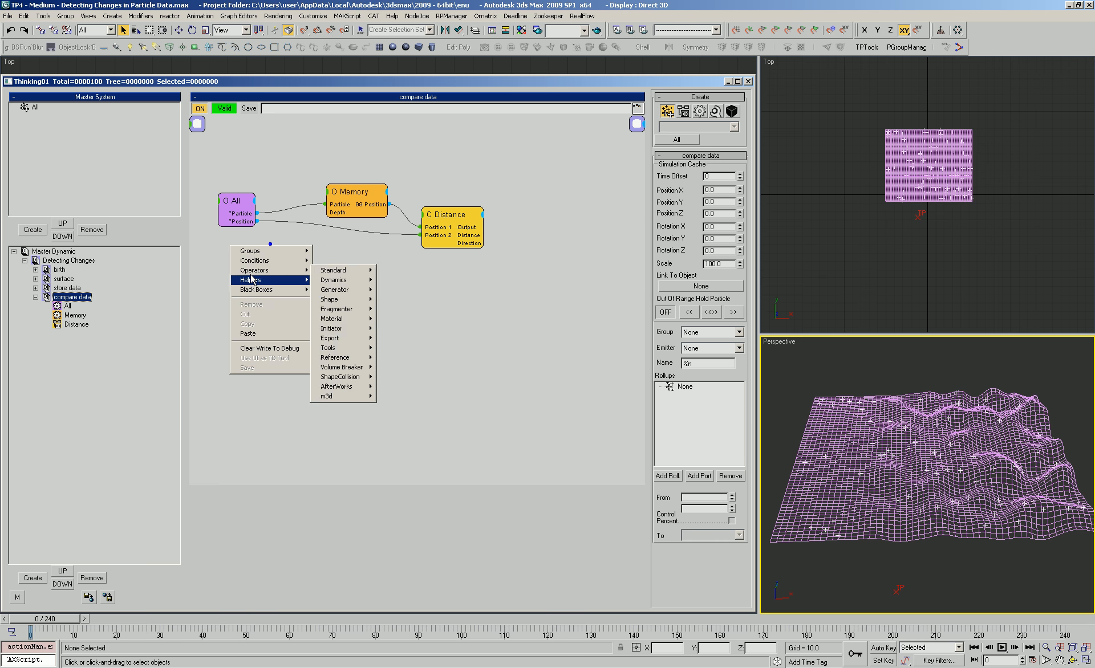
pyautogui.moveTo(334, 280)
pyautogui.click(383, 370)
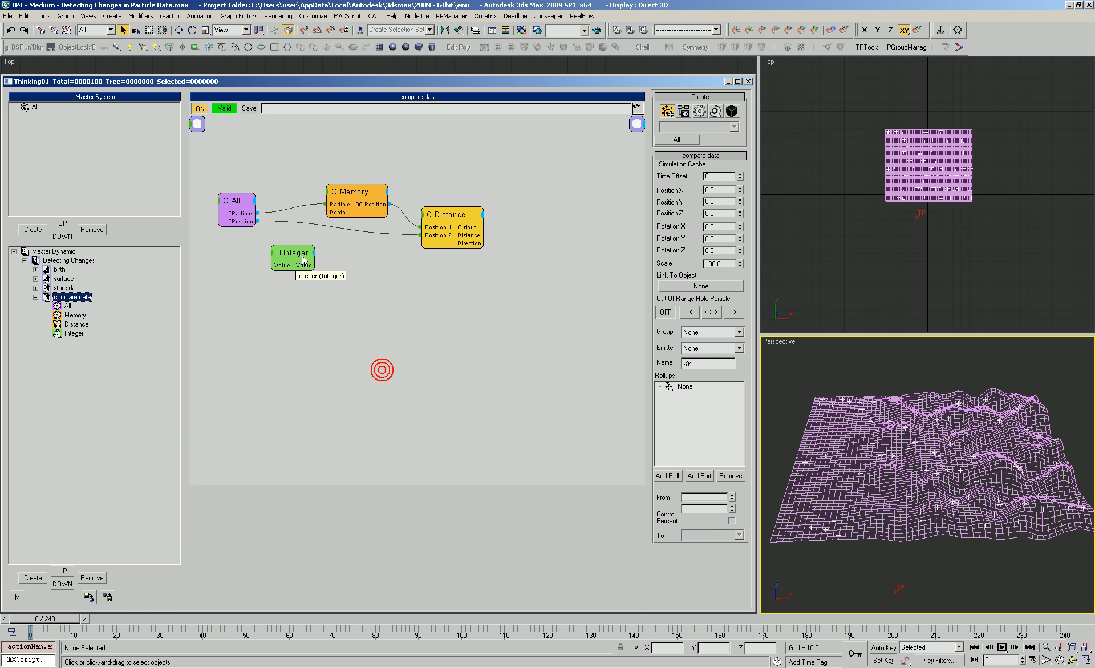
pyautogui.moveTo(294, 251); pyautogui.dragTo(258, 248)
pyautogui.moveTo(337, 212); pyautogui.dragTo(263, 251)
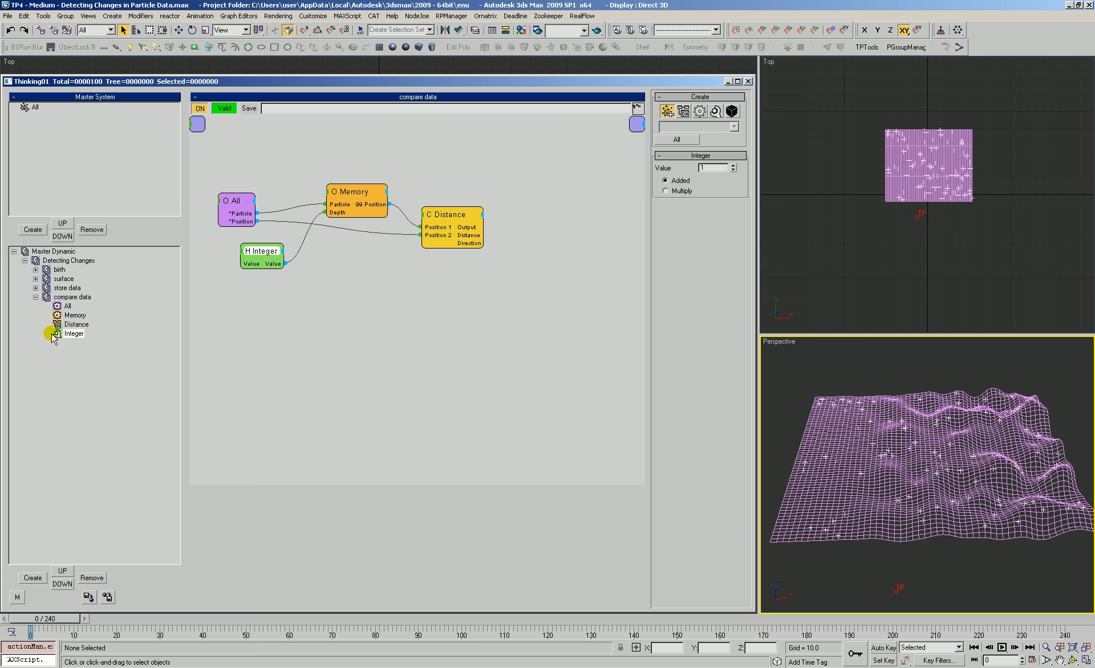
# Check the Master Dynamic's sampling settings and add a second Memory operator beyond Distance in compare data.
pyautogui.click(66, 253)
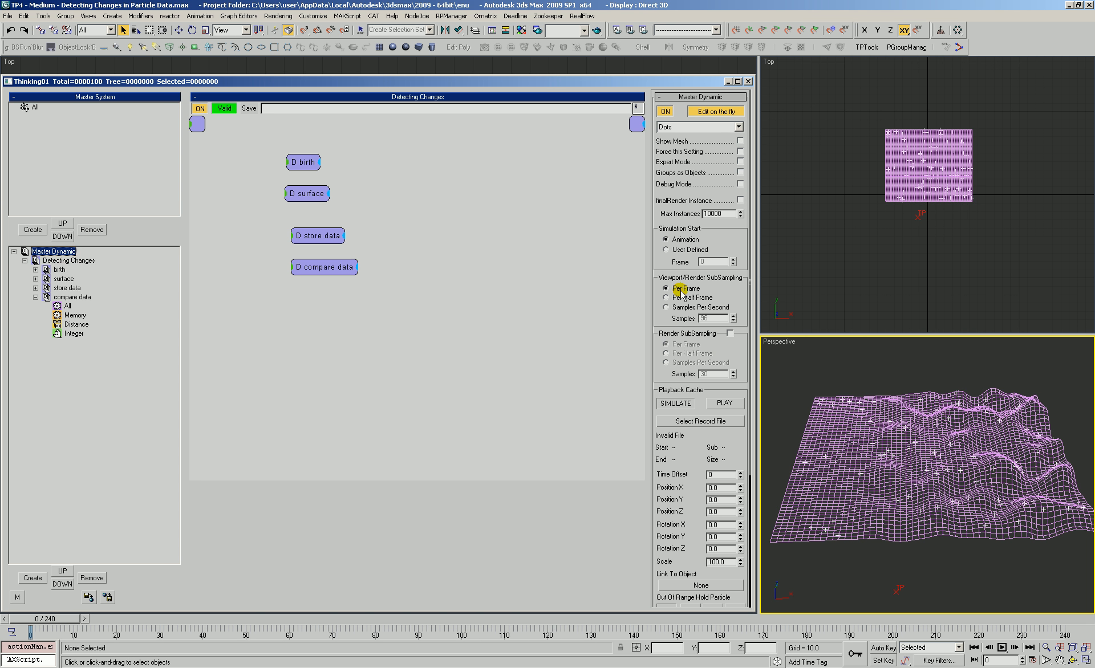
pyautogui.click(71, 297)
pyautogui.click(434, 220)
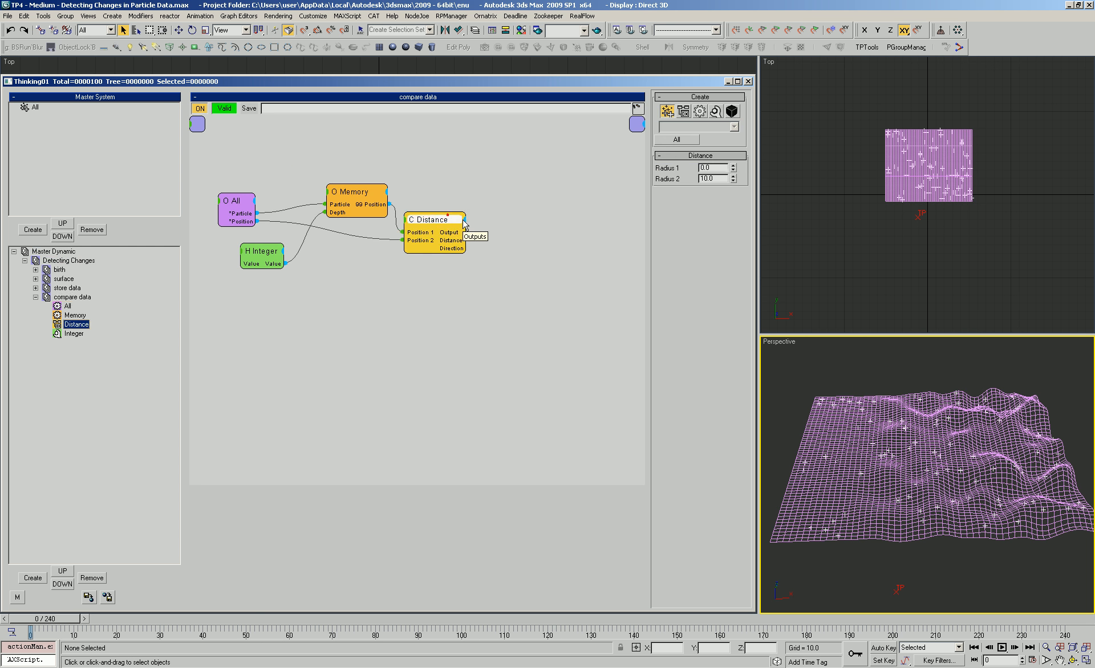
pyautogui.rightClick(547, 216)
pyautogui.moveTo(535, 247)
pyautogui.moveTo(606, 242)
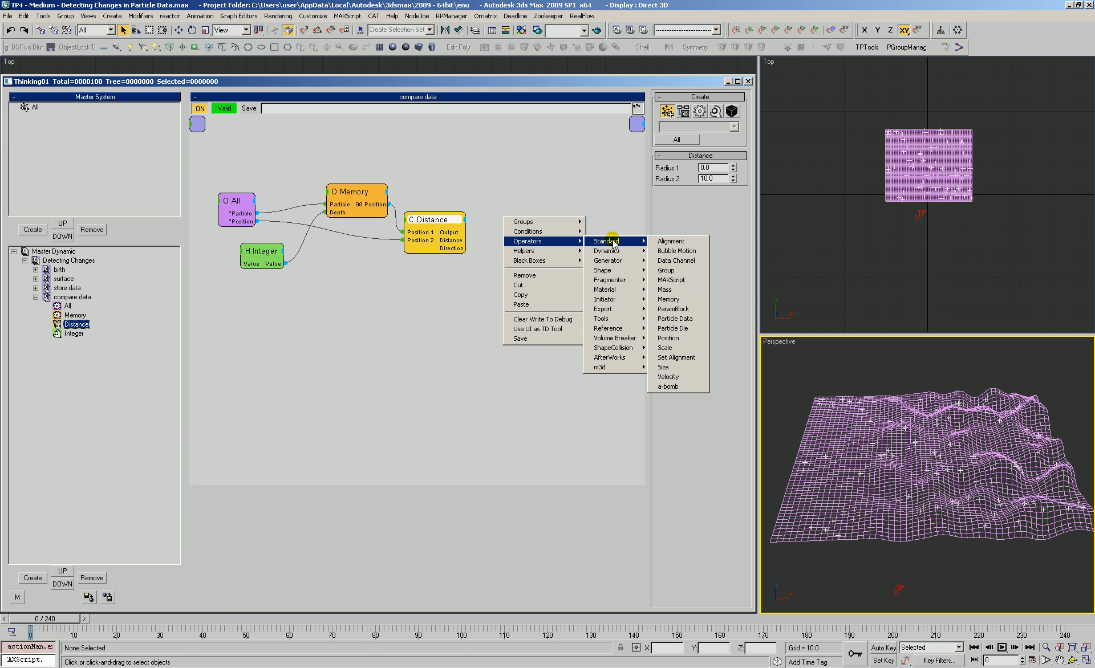
pyautogui.click(669, 300)
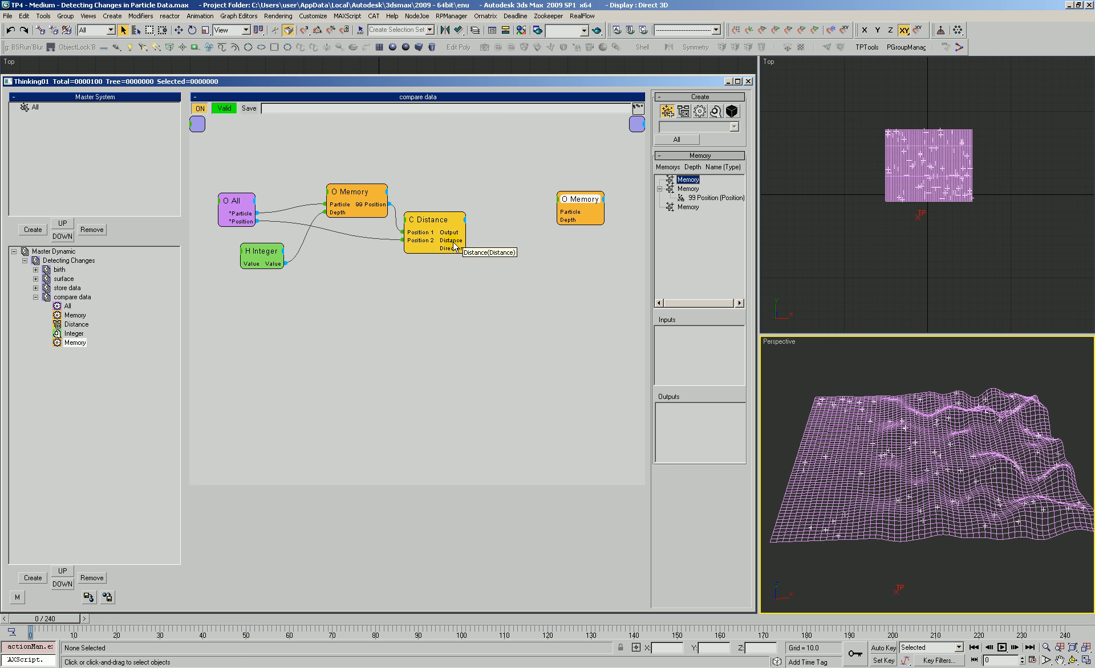
# Create a Scalar entry named "distance change" in the second Memory and expose it as an input.
pyautogui.rightClick(687, 181)
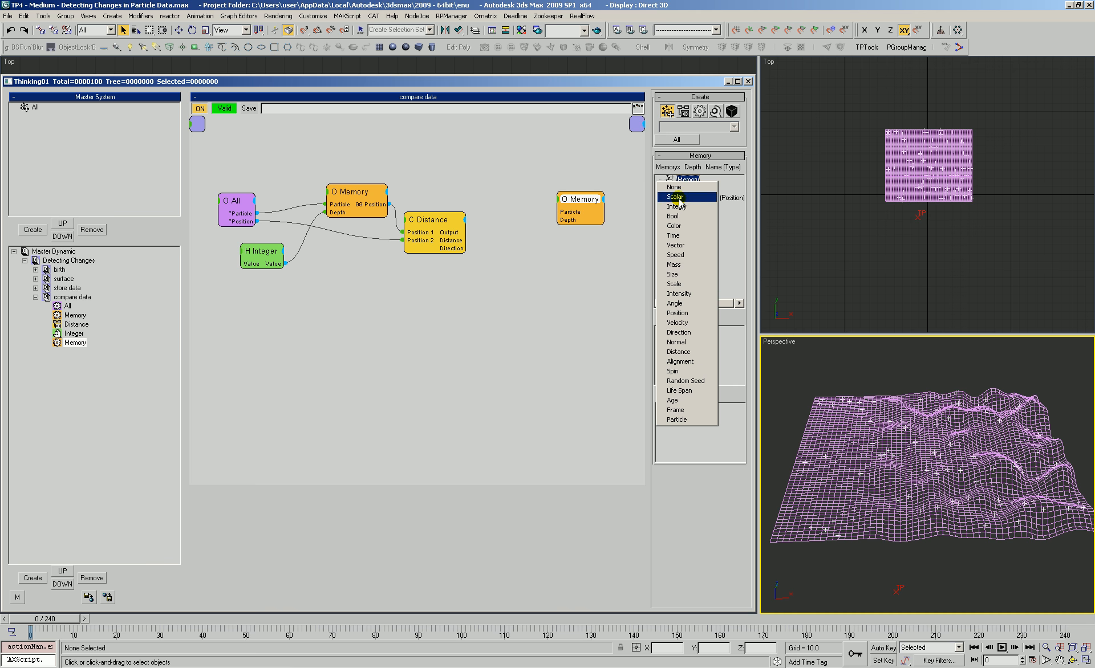
pyautogui.click(678, 195)
pyautogui.write('distance cha')
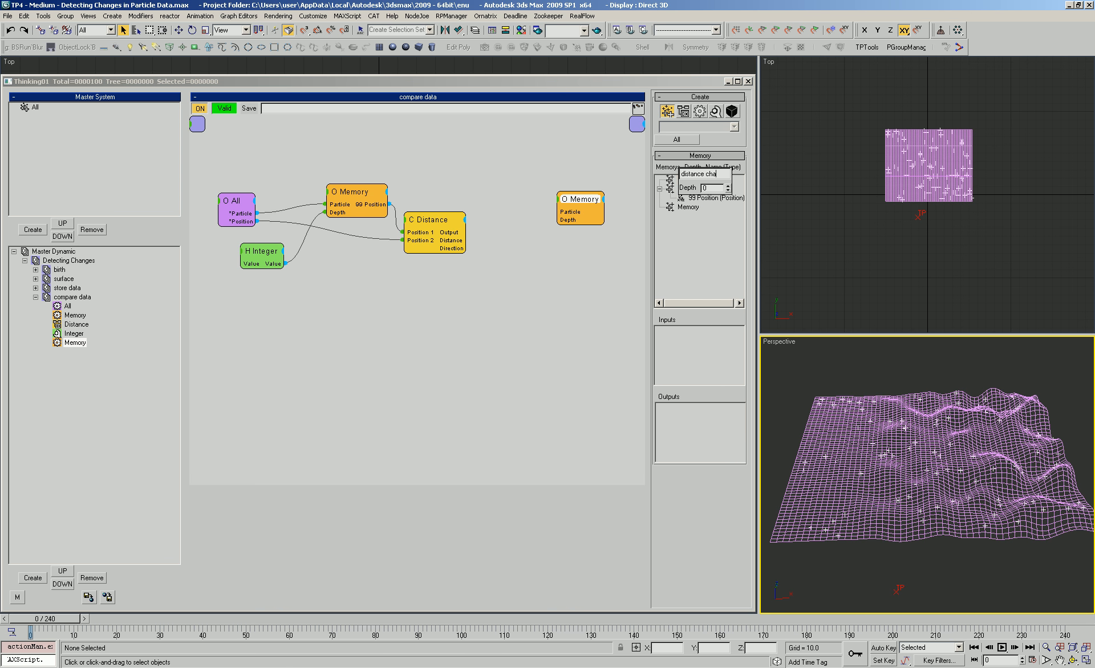
pyautogui.write('nge')
pyautogui.click(736, 185)
pyautogui.moveTo(693, 189); pyautogui.dragTo(691, 348)
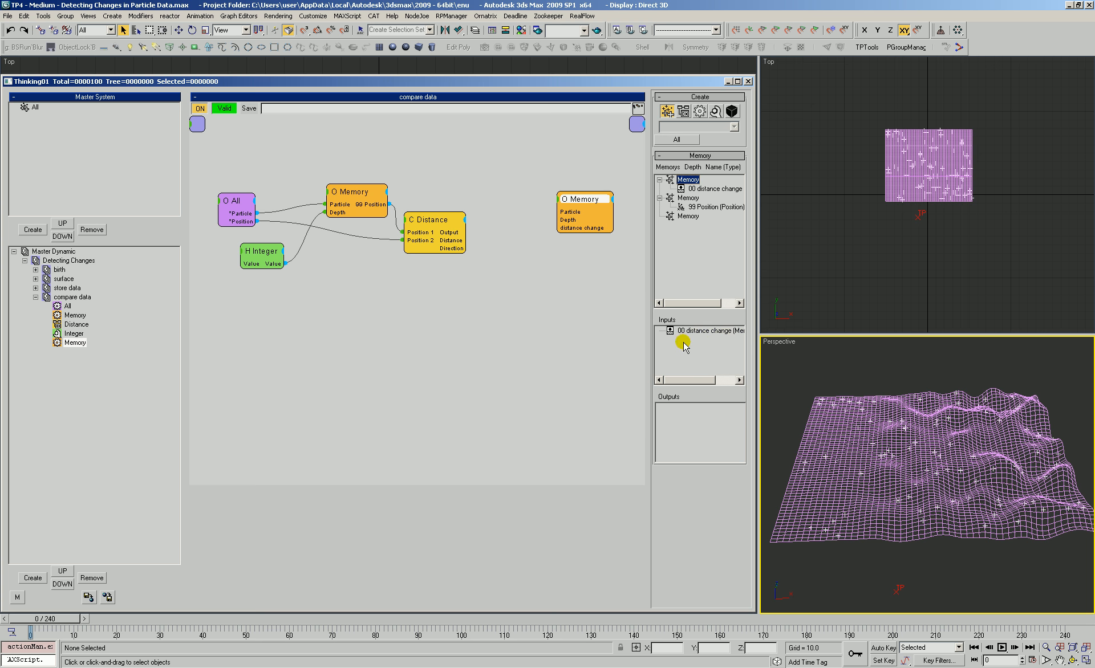
# Connect All's Particle output to the second Memory and make room between the nodes.
pyautogui.moveTo(570, 198); pyautogui.dragTo(242, 217)
pyautogui.moveTo(335, 164); pyautogui.dragTo(437, 221)
pyautogui.moveTo(437, 220); pyautogui.dragTo(441, 252)
pyautogui.click(440, 223)
pyautogui.moveTo(278, 245); pyautogui.dragTo(262, 265)
pyautogui.click(460, 217)
pyautogui.click(367, 223)
# Arrange Distance between the two Memory nodes and connect its Distance output to the distance change input.
pyautogui.moveTo(440, 254); pyautogui.dragTo(414, 283)
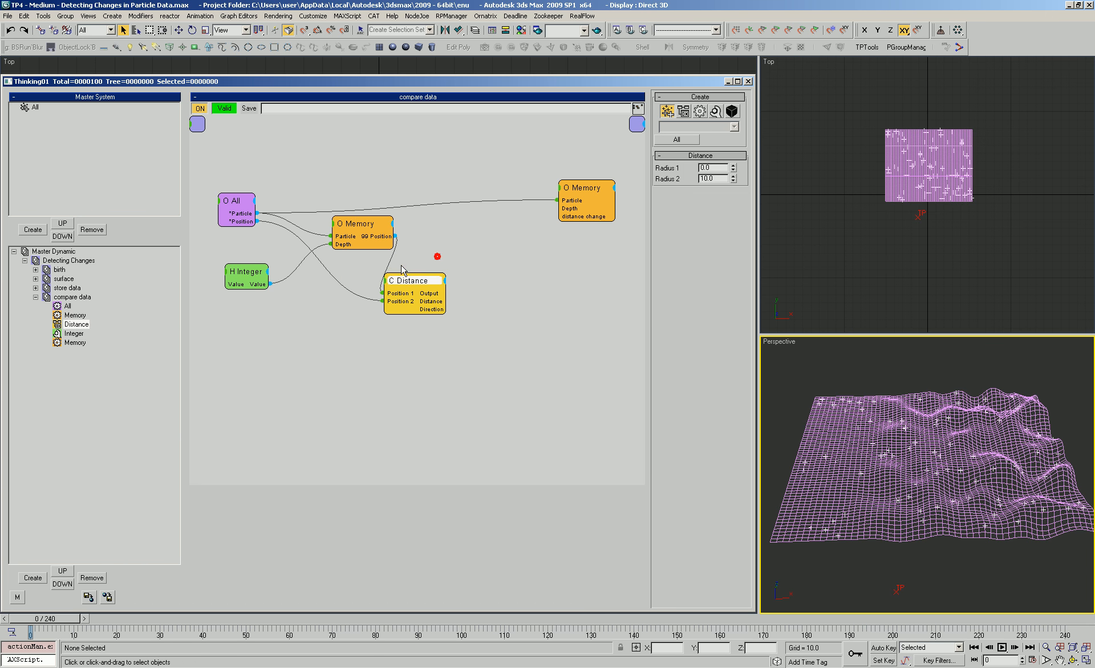
pyautogui.moveTo(370, 231); pyautogui.dragTo(353, 238)
pyautogui.moveTo(410, 280); pyautogui.dragTo(444, 227)
pyautogui.moveTo(348, 237); pyautogui.dragTo(338, 259)
pyautogui.moveTo(451, 225); pyautogui.dragTo(562, 216)
# Bring up the Thinking Particles Debug Log and step the timeline one frame forward and back to log distance change.
pyautogui.click(866, 292)
pyautogui.hotkey('alt', 'Tab')
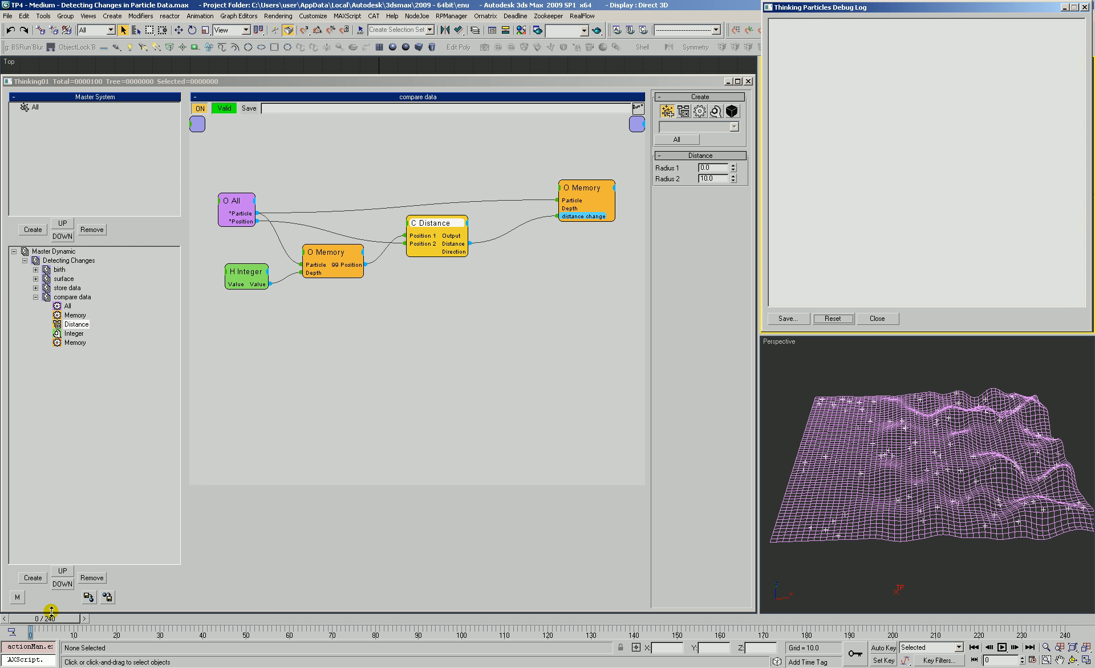
pyautogui.click(83, 619)
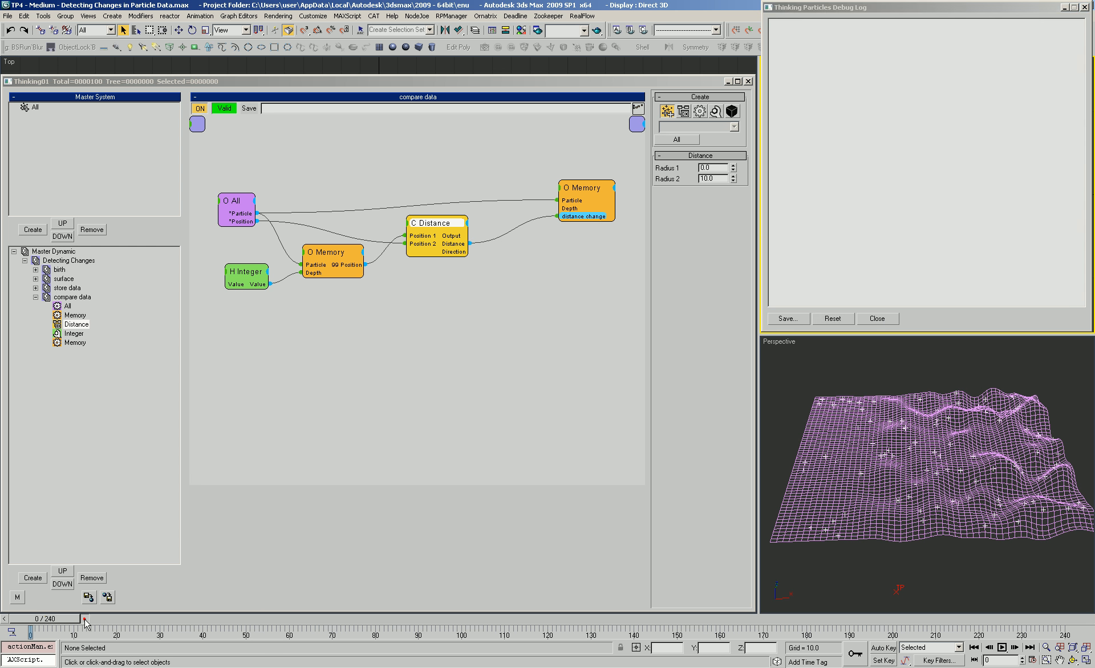
pyautogui.click(5, 619)
# Set the Pistol Shot count of Position Born in the birth set to 1 and refresh the simulation.
pyautogui.click(59, 269)
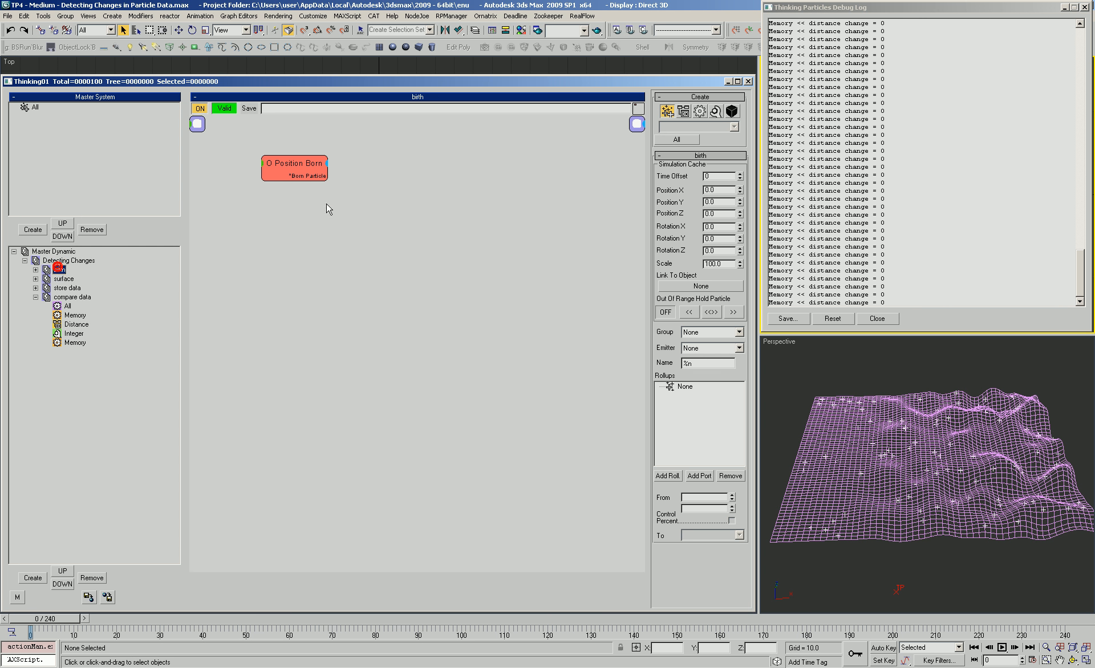
pyautogui.doubleClick(715, 205)
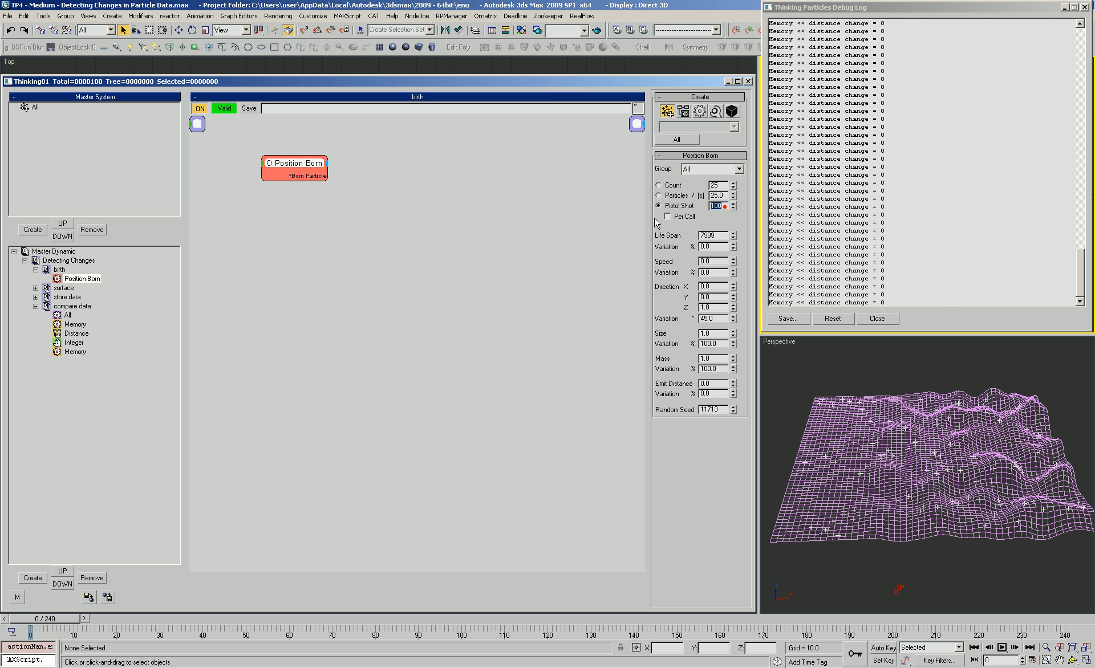
pyautogui.click(60, 620)
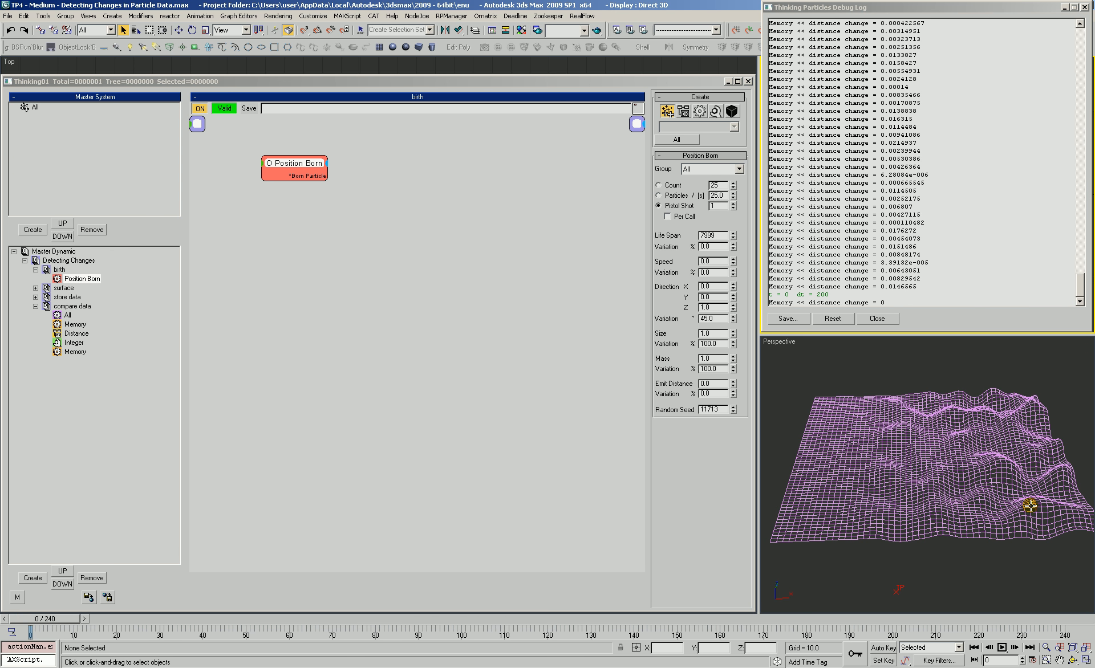
# Examine the plane's Noise and Edit Mesh modifiers and check its surface in shaded view.
pyautogui.click(997, 505)
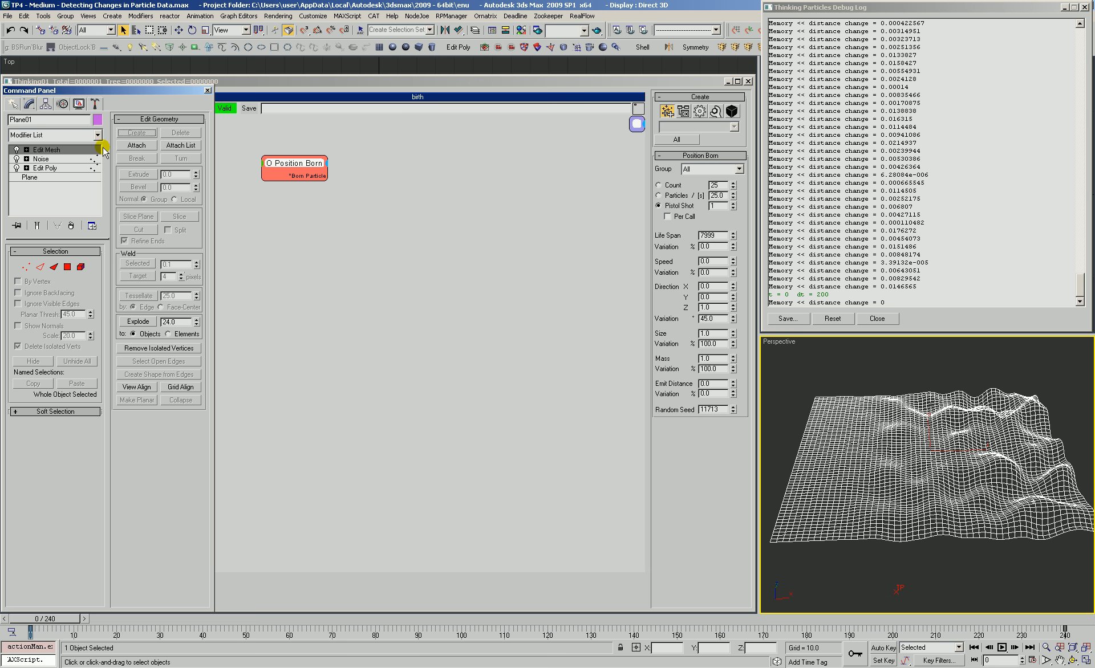
pyautogui.click(46, 177)
pyautogui.click(41, 159)
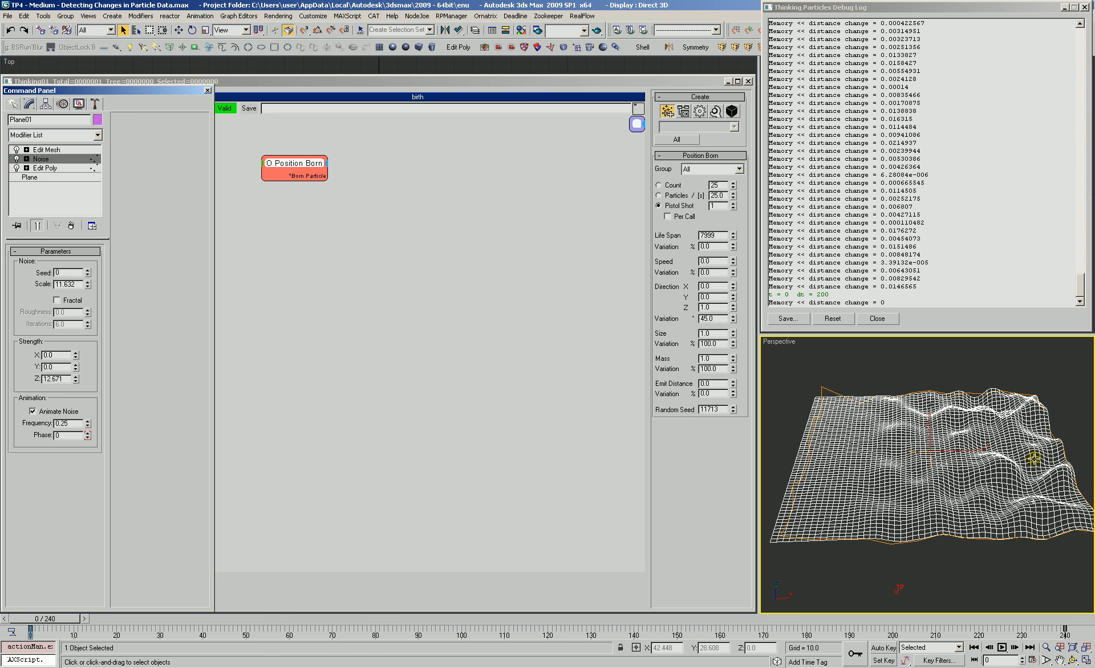
pyautogui.click(47, 149)
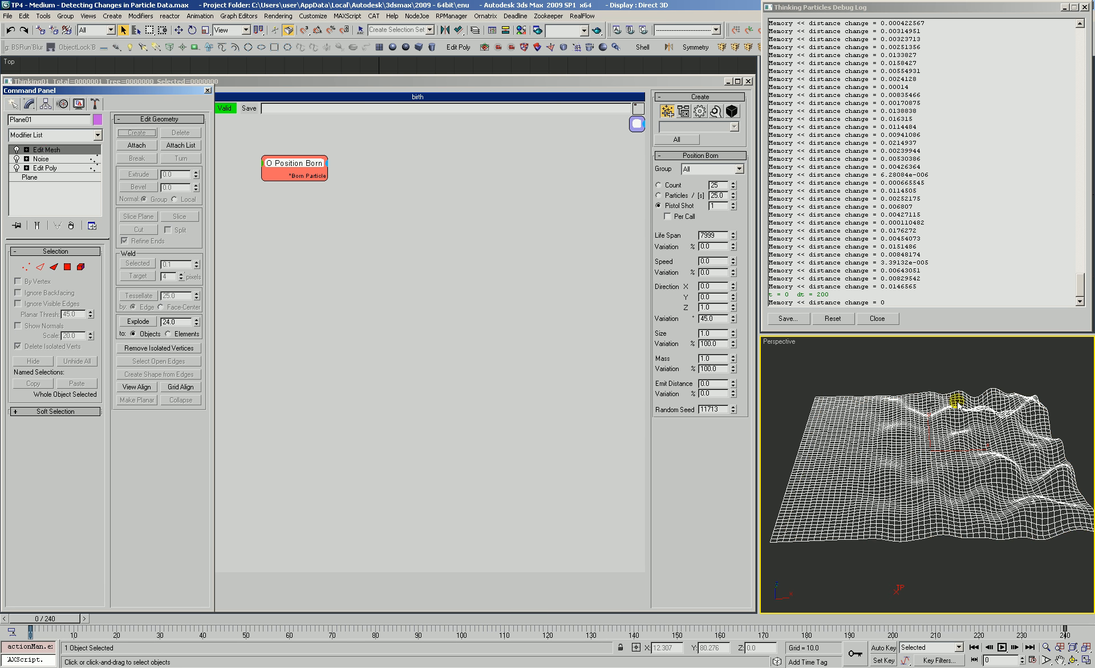
pyautogui.click(929, 380)
pyautogui.press('F3')
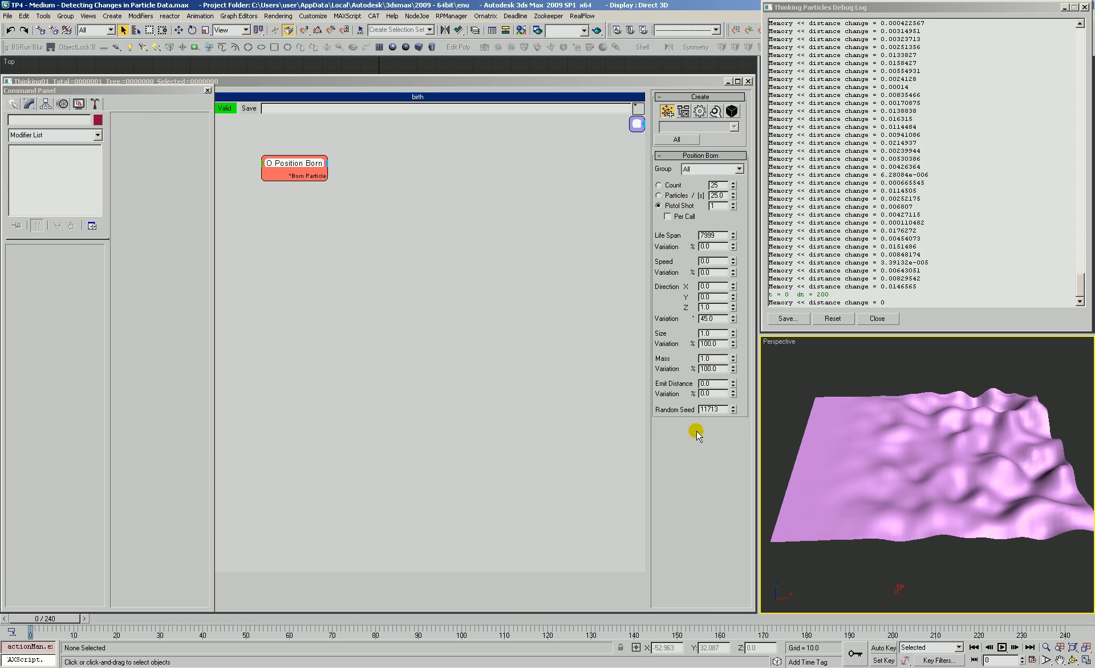
pyautogui.press('F3')
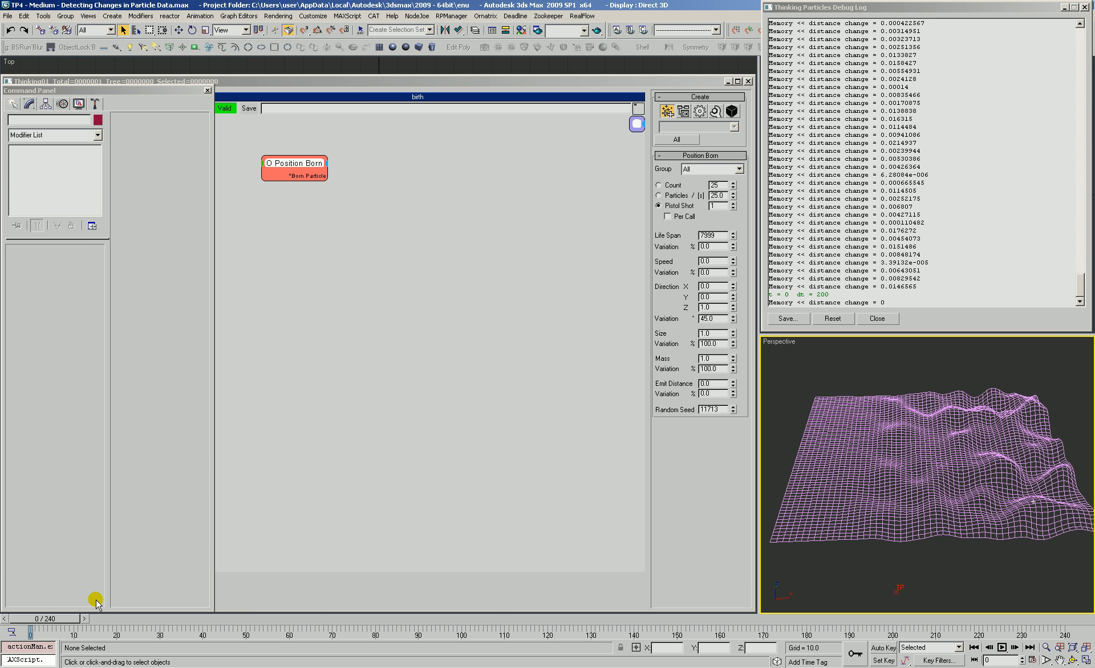
pyautogui.click(401, 585)
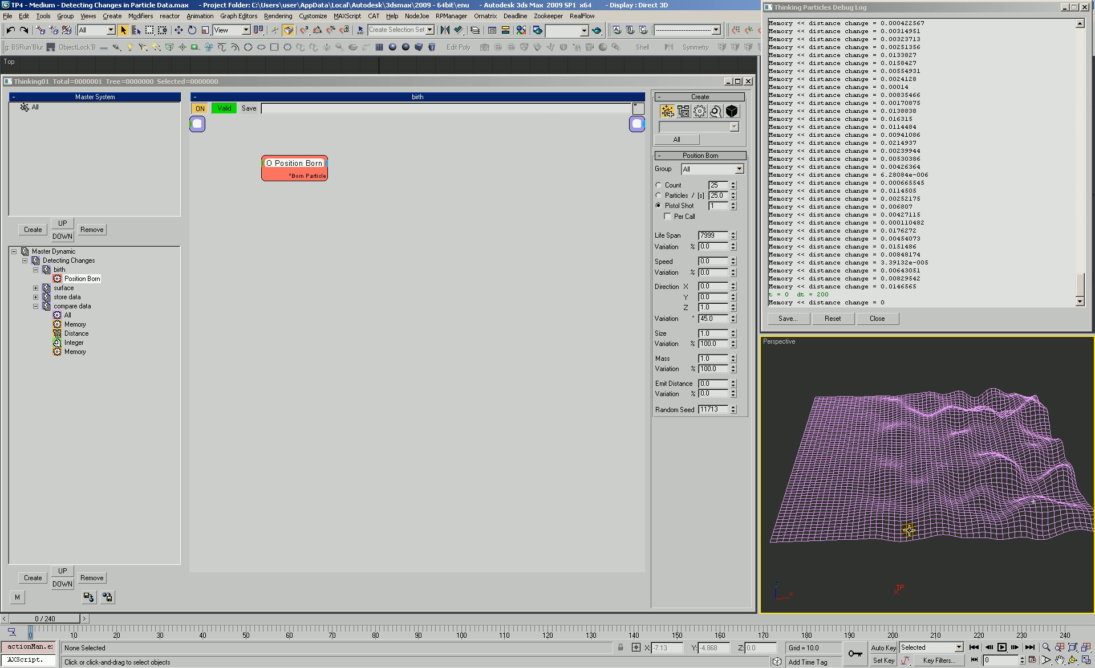
# Scrub the timeline from frame 0 to 76 in stages to examine the logged distance change as the surface deforms.
pyautogui.moveTo(67, 619); pyautogui.dragTo(122, 624)
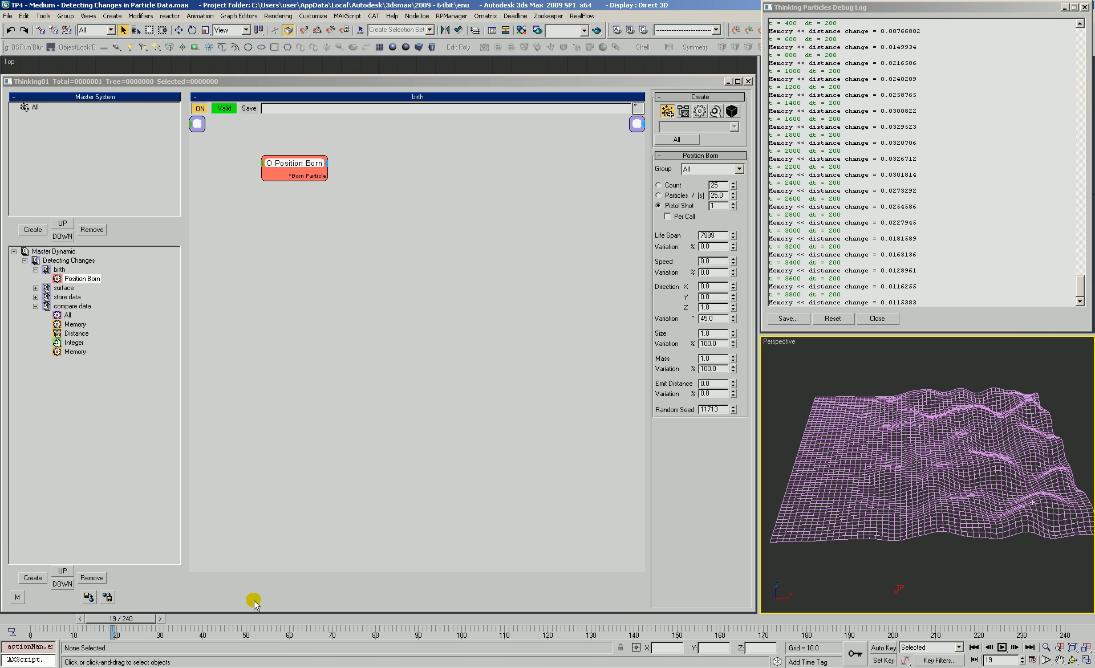
pyautogui.click(894, 209)
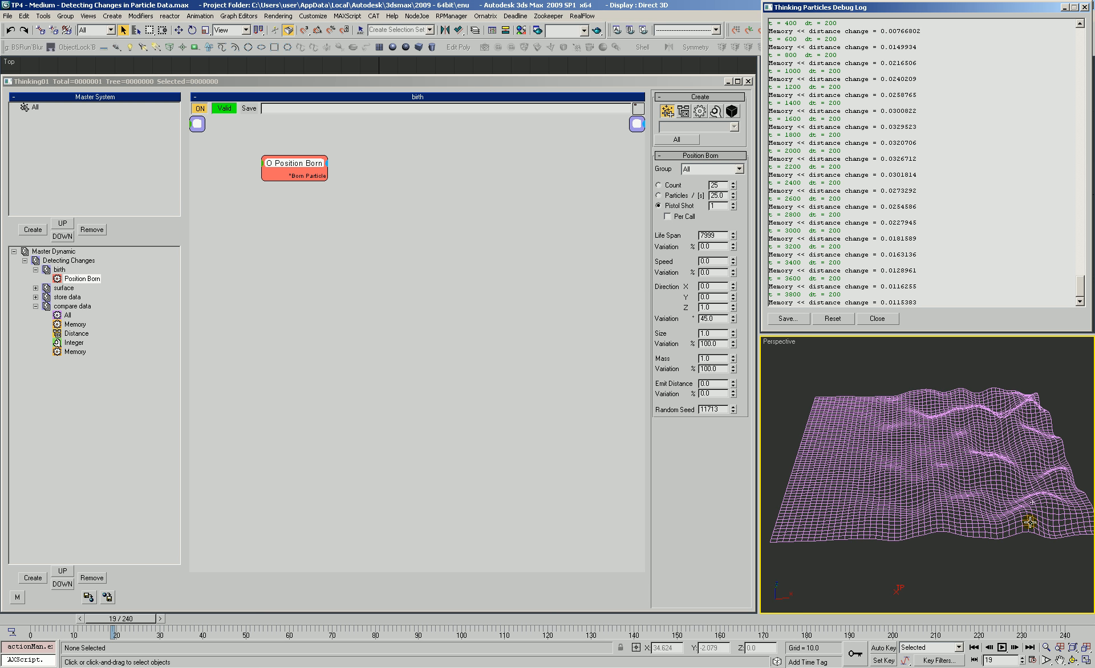
pyautogui.click(125, 626)
pyautogui.moveTo(136, 620); pyautogui.dragTo(231, 621)
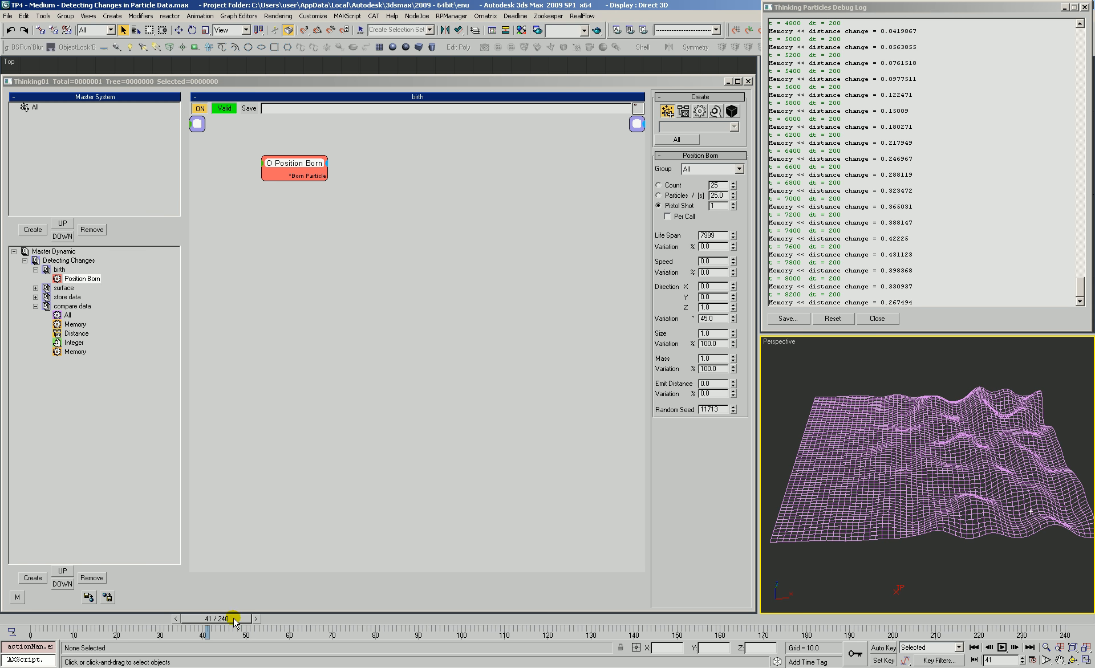
pyautogui.moveTo(234, 620); pyautogui.dragTo(382, 638)
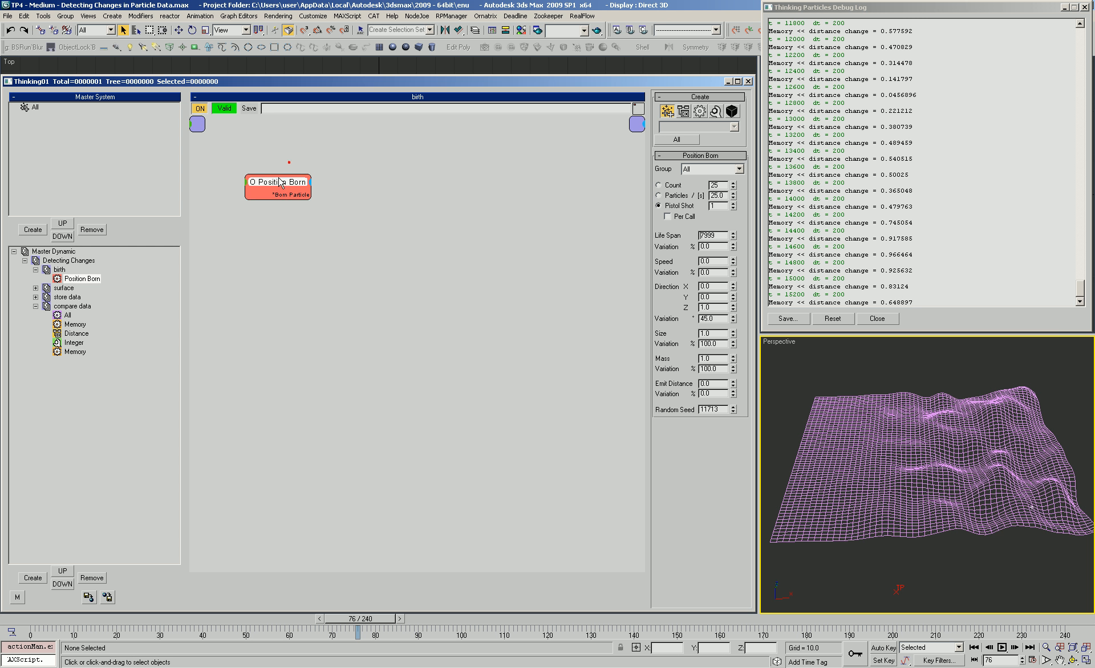
# In the compare data set, add a Bool entry named "moved too far" to the Memory node that stores distance change.
pyautogui.click(72, 306)
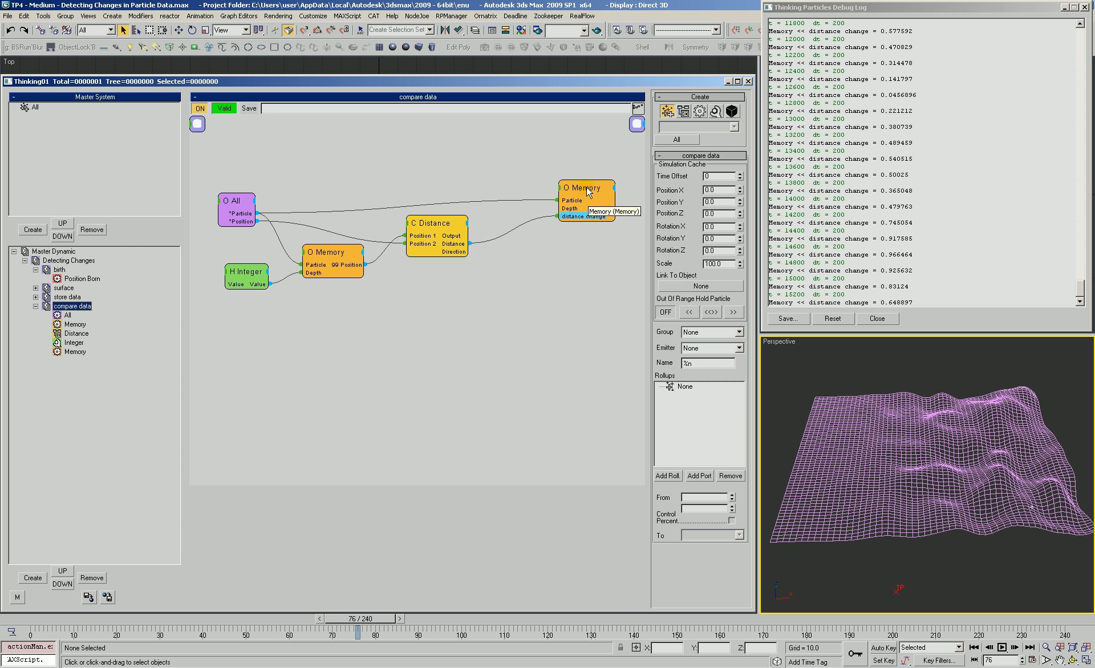
pyautogui.moveTo(597, 189); pyautogui.dragTo(576, 184)
pyautogui.click(690, 181)
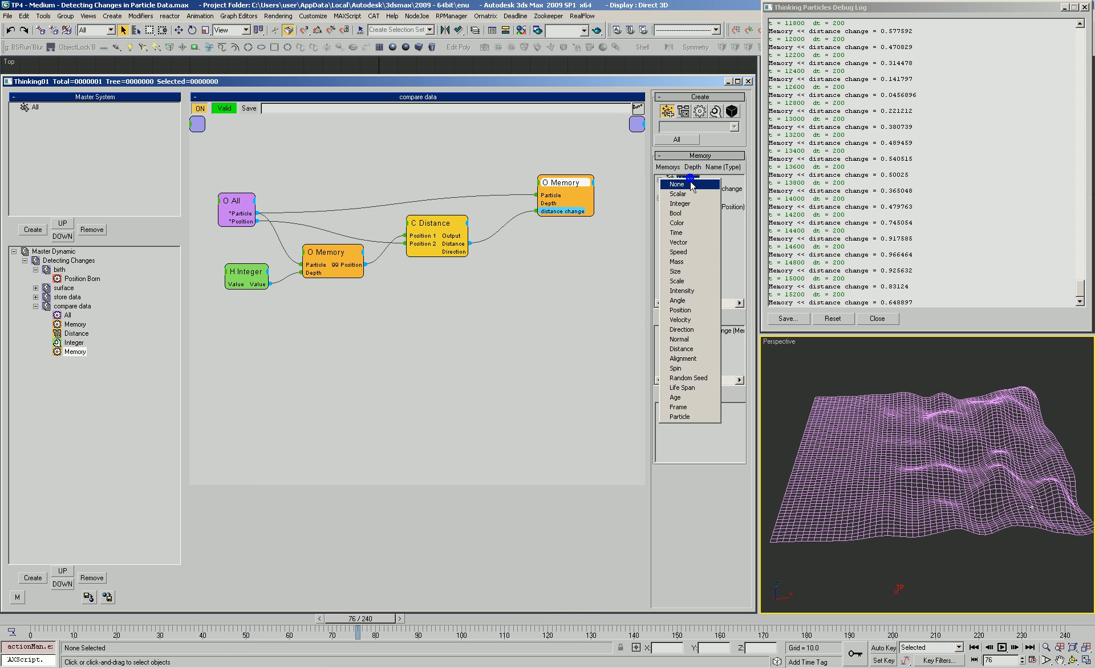
pyautogui.click(681, 213)
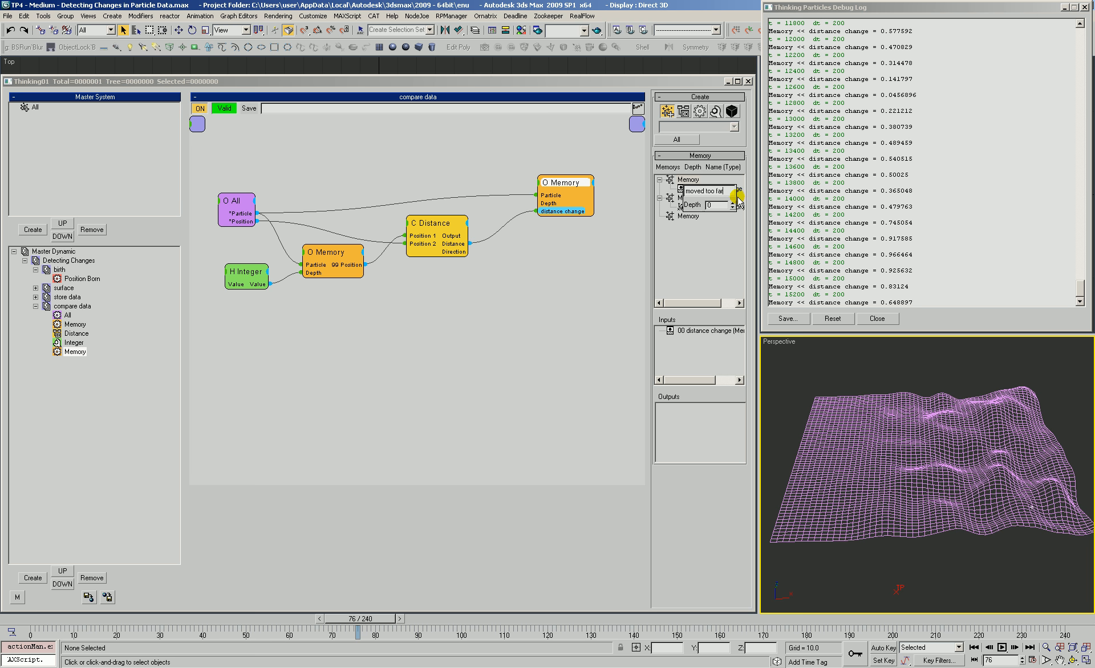
pyautogui.press('Return')
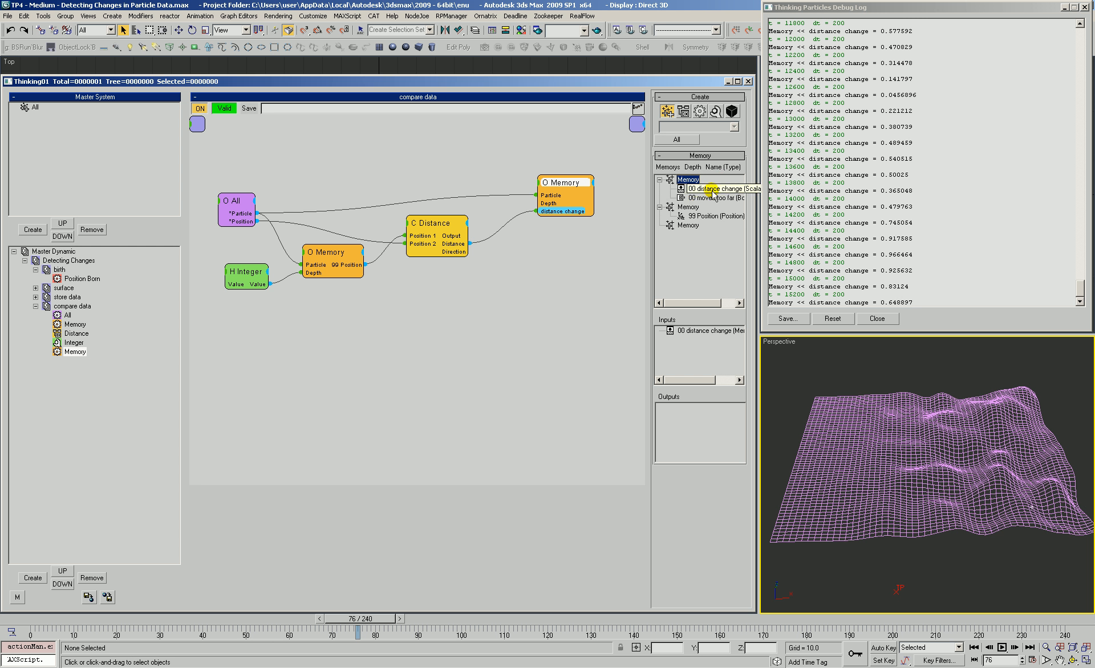
# Make the moved too far entry an input of that Memory node and reposition the node.
pyautogui.rightClick(545, 188)
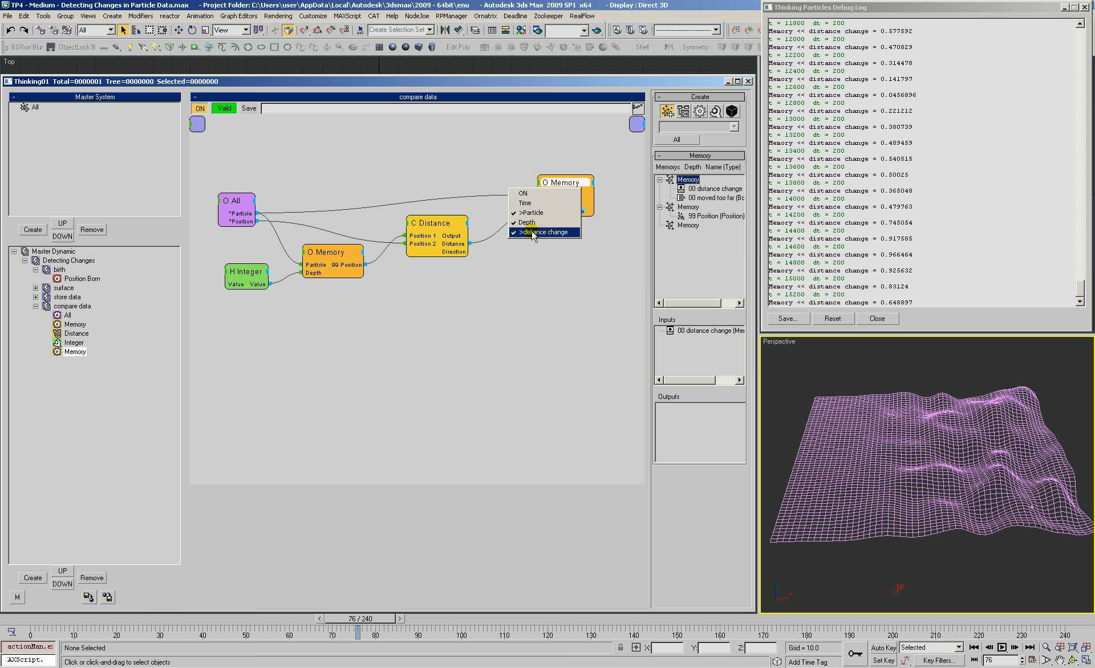
pyautogui.moveTo(571, 190); pyautogui.dragTo(577, 188)
pyautogui.moveTo(703, 198); pyautogui.dragTo(694, 342)
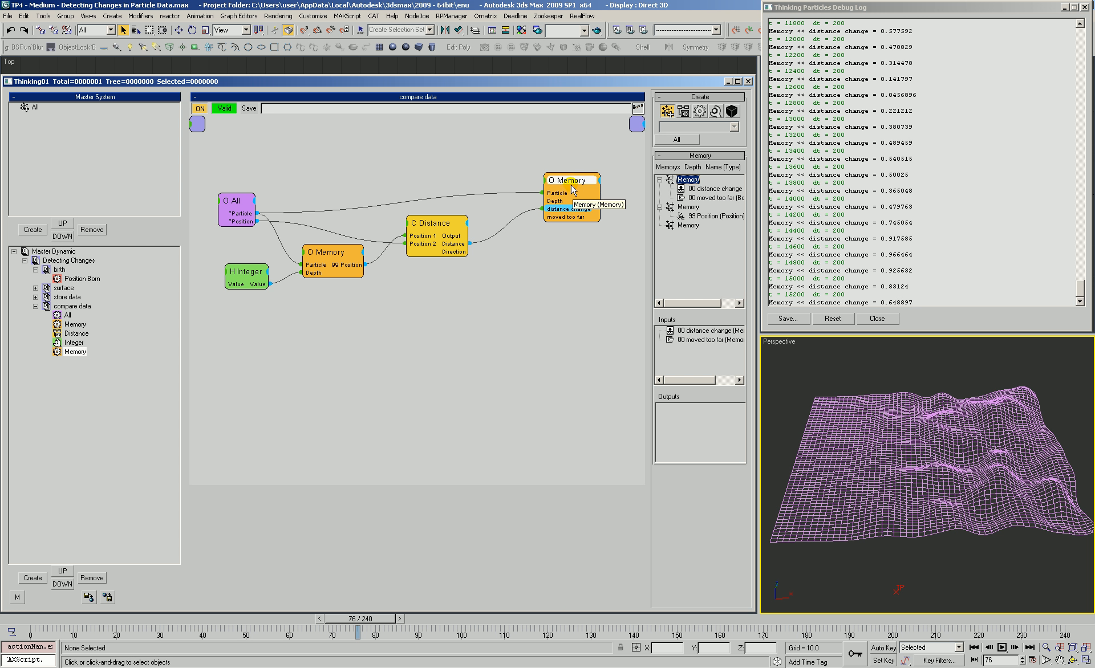
pyautogui.moveTo(550, 181); pyautogui.dragTo(576, 183)
# Add a Threshold condition fed by Distance's Distance output and set its Threshold 1 to 0.9 and Threshold 2 to 0.0.
pyautogui.moveTo(451, 248); pyautogui.dragTo(438, 245)
pyautogui.rightClick(496, 252)
pyautogui.moveTo(495, 268)
pyautogui.moveTo(565, 267)
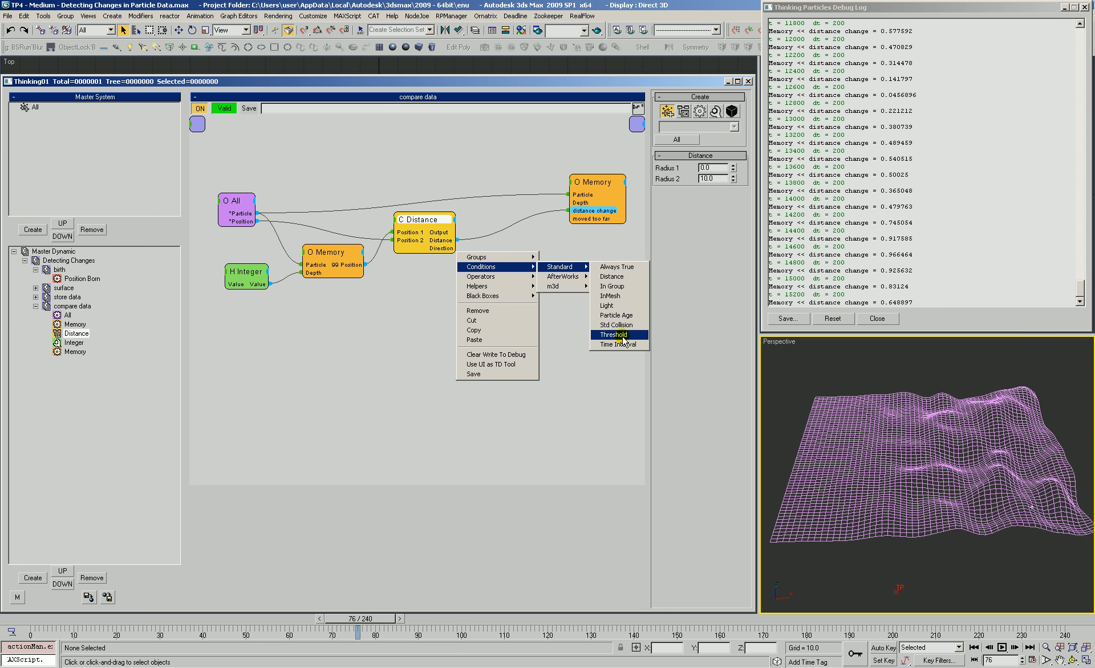
pyautogui.click(619, 339)
pyautogui.moveTo(520, 264)
pyautogui.mouseDown()
pyautogui.moveTo(457, 240)
pyautogui.moveTo(515, 255)
pyautogui.mouseUp()
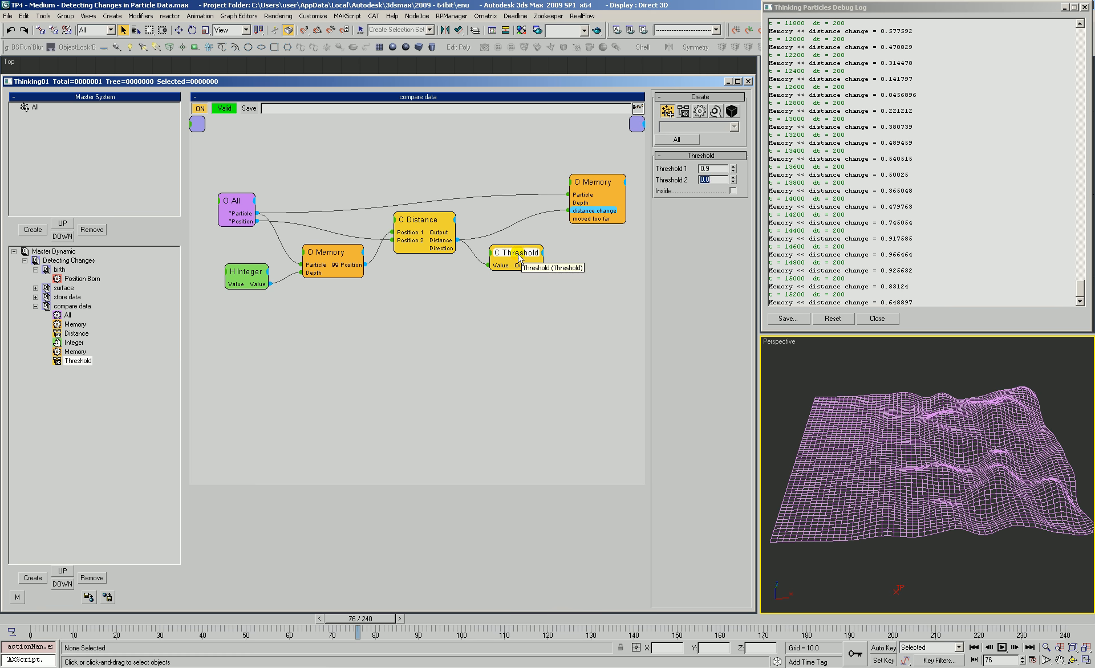
# Expose the ON input of the storing Memory node and connect Threshold's Out to it.
pyautogui.click(571, 182)
pyautogui.click(565, 192)
pyautogui.moveTo(593, 183)
pyautogui.mouseDown()
pyautogui.moveTo(603, 183)
pyautogui.moveTo(552, 258)
pyautogui.moveTo(518, 266)
pyautogui.moveTo(597, 181)
pyautogui.mouseUp()
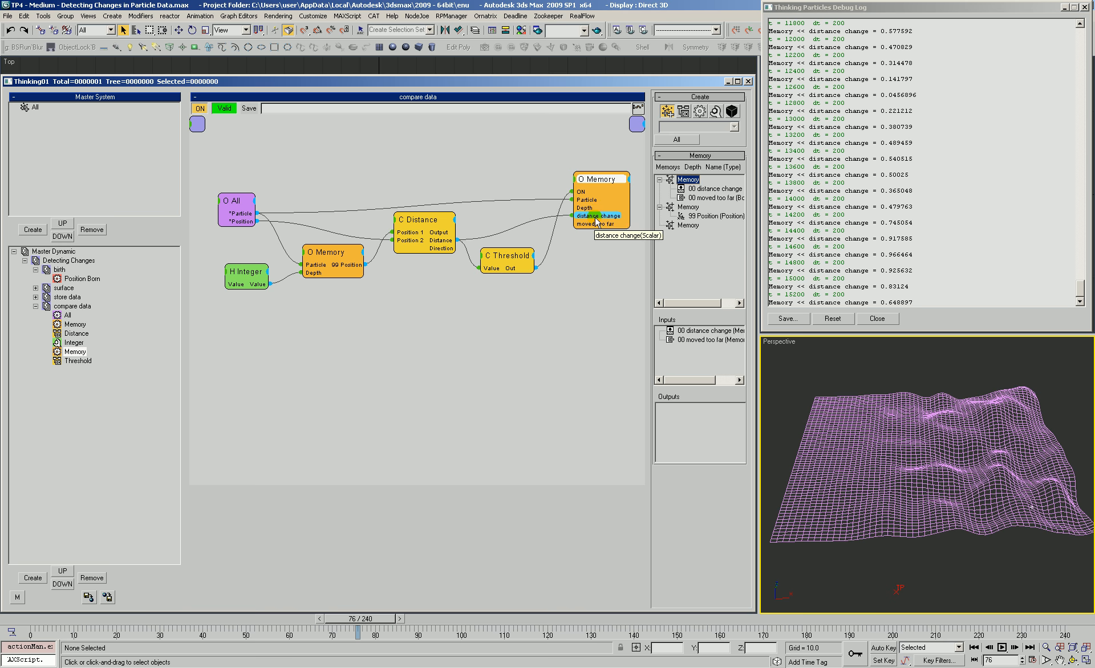
pyautogui.moveTo(503, 256); pyautogui.dragTo(501, 255)
# Add a Bool helper below Threshold, turn its Value on, and connect its On output to Memory's moved too far input.
pyautogui.rightClick(481, 304)
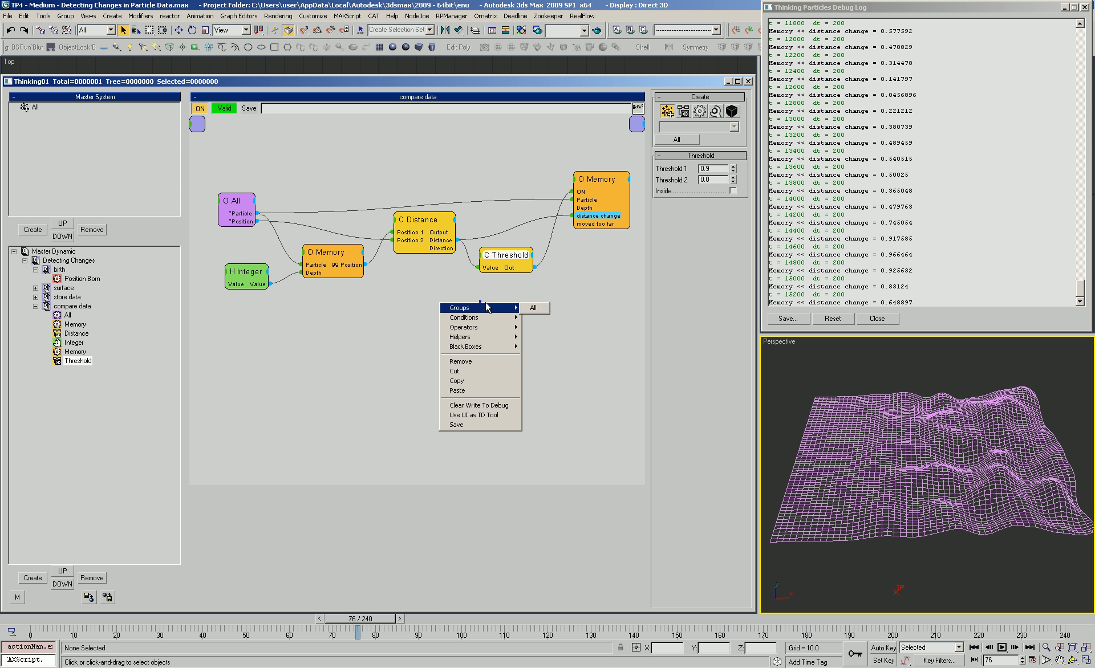
pyautogui.moveTo(464, 337)
pyautogui.moveTo(533, 337)
pyautogui.click(585, 356)
pyautogui.moveTo(505, 313)
pyautogui.mouseDown()
pyautogui.moveTo(585, 222)
pyautogui.moveTo(527, 313)
pyautogui.moveTo(519, 302)
pyautogui.mouseUp()
pyautogui.click(733, 166)
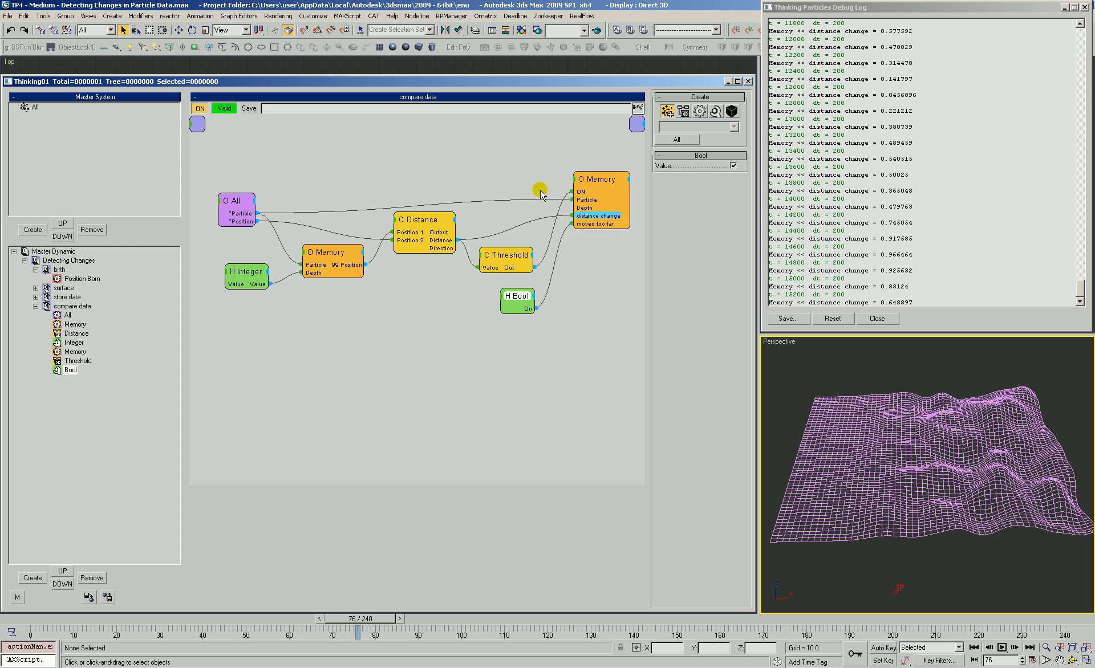
# Disconnect Distance from Memory's distance change input and return the timeline to frame 0.
pyautogui.doubleClick(590, 216)
pyautogui.moveTo(509, 298); pyautogui.dragTo(523, 297)
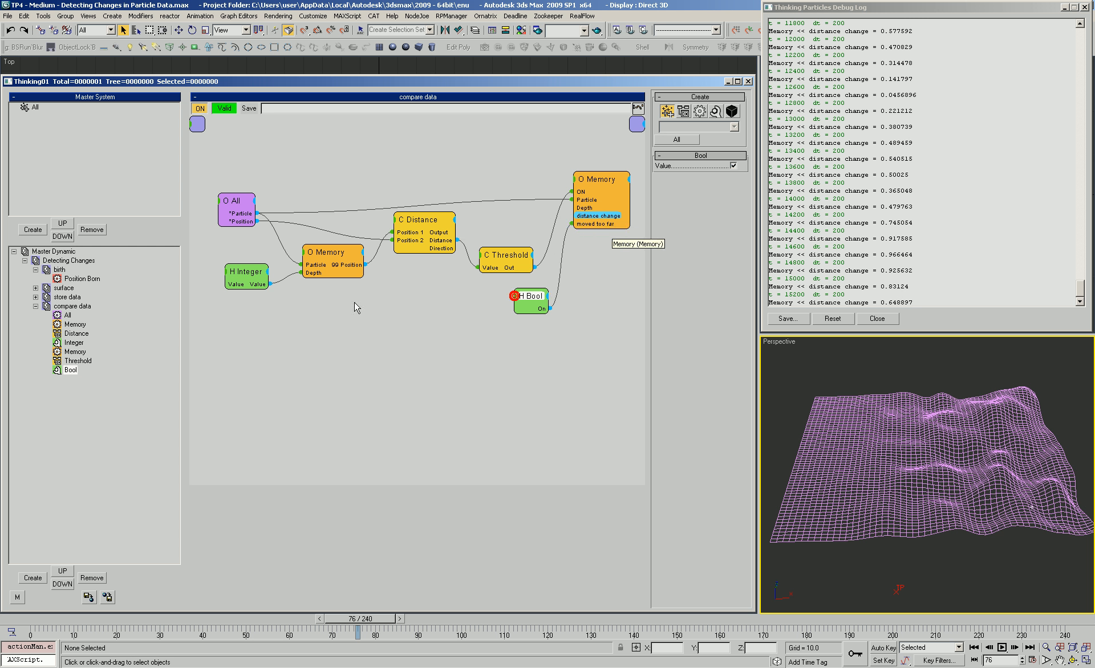
pyautogui.click(35, 619)
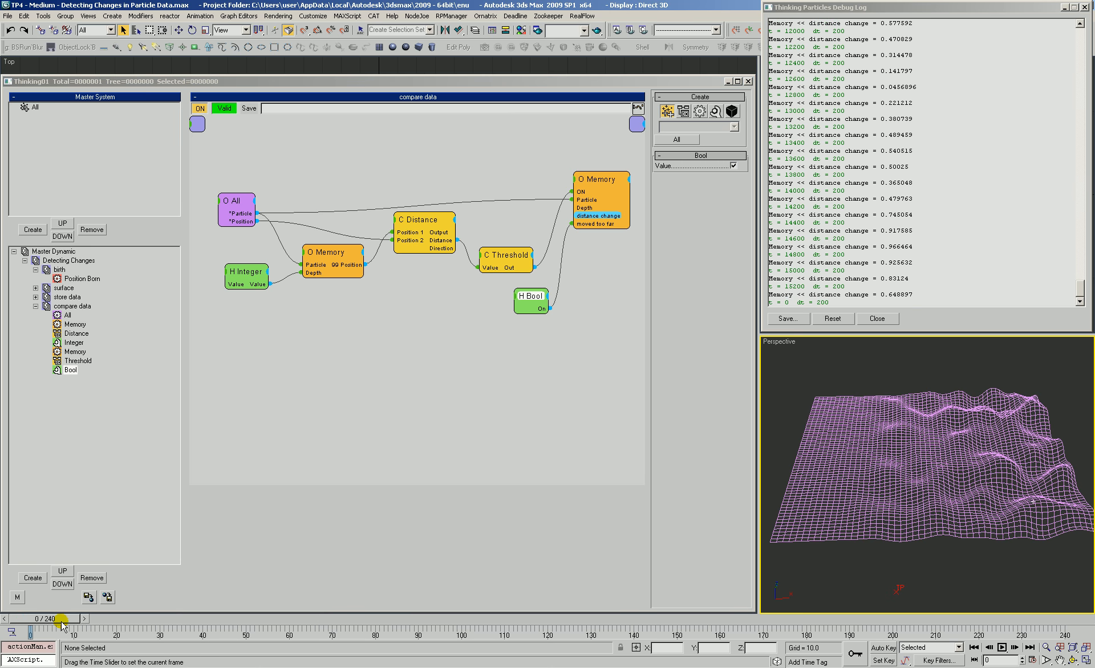
# Create a dynamic set under Detecting Changes, place it below compare data, and name it "moved too far".
pyautogui.click(36, 269)
pyautogui.click(55, 260)
pyautogui.click(34, 578)
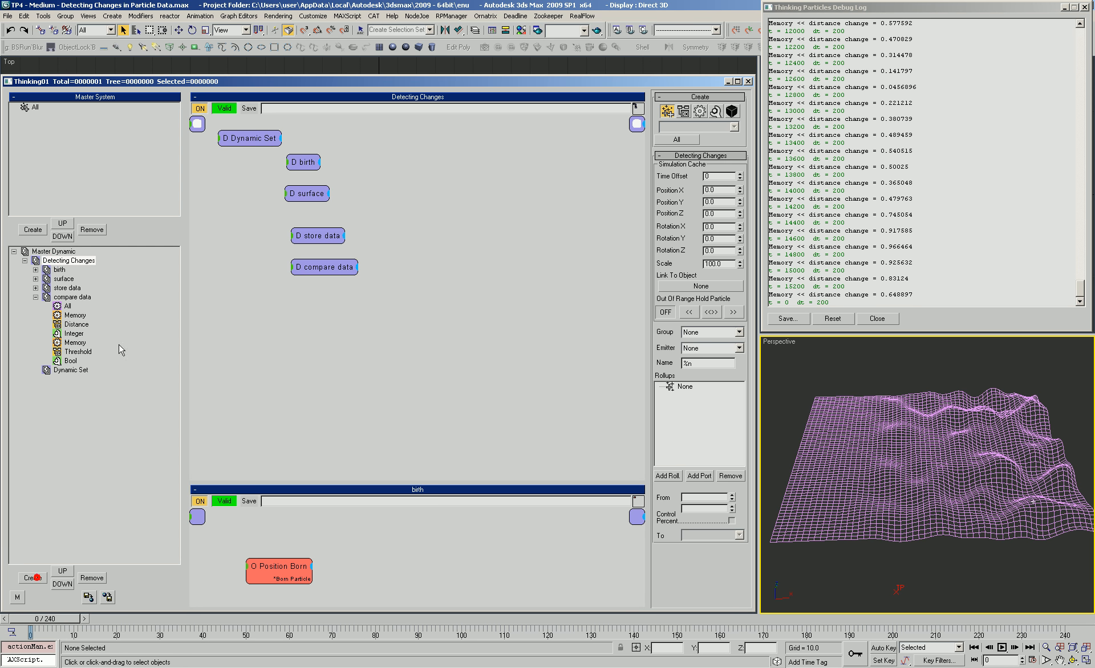
pyautogui.moveTo(249, 138); pyautogui.dragTo(321, 309)
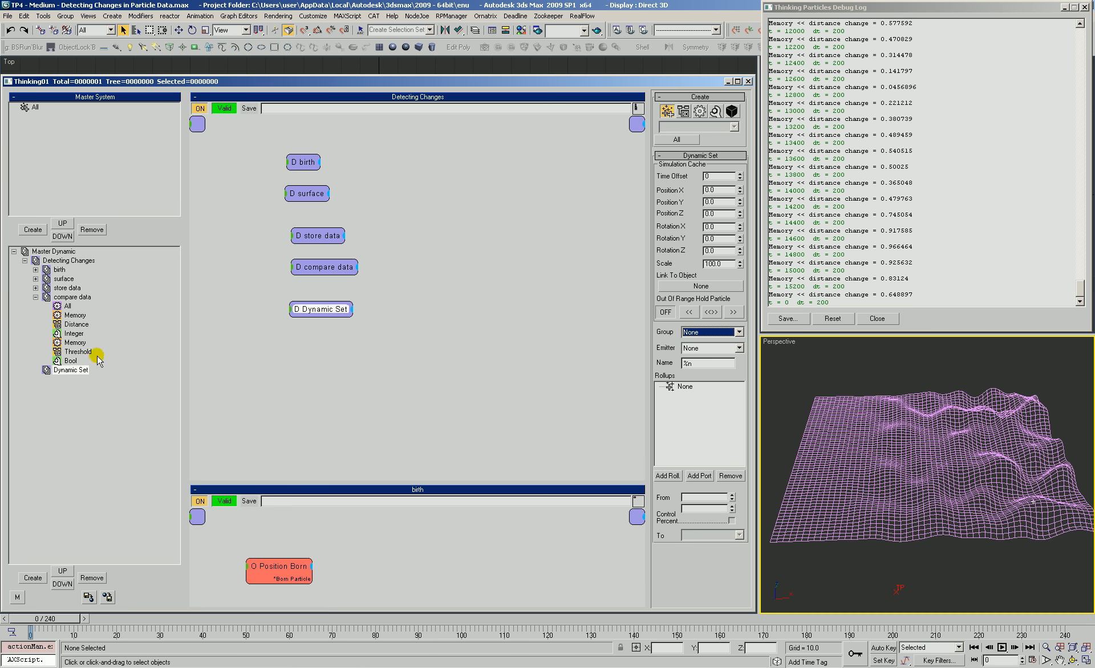
pyautogui.click(71, 370)
pyautogui.click(81, 369)
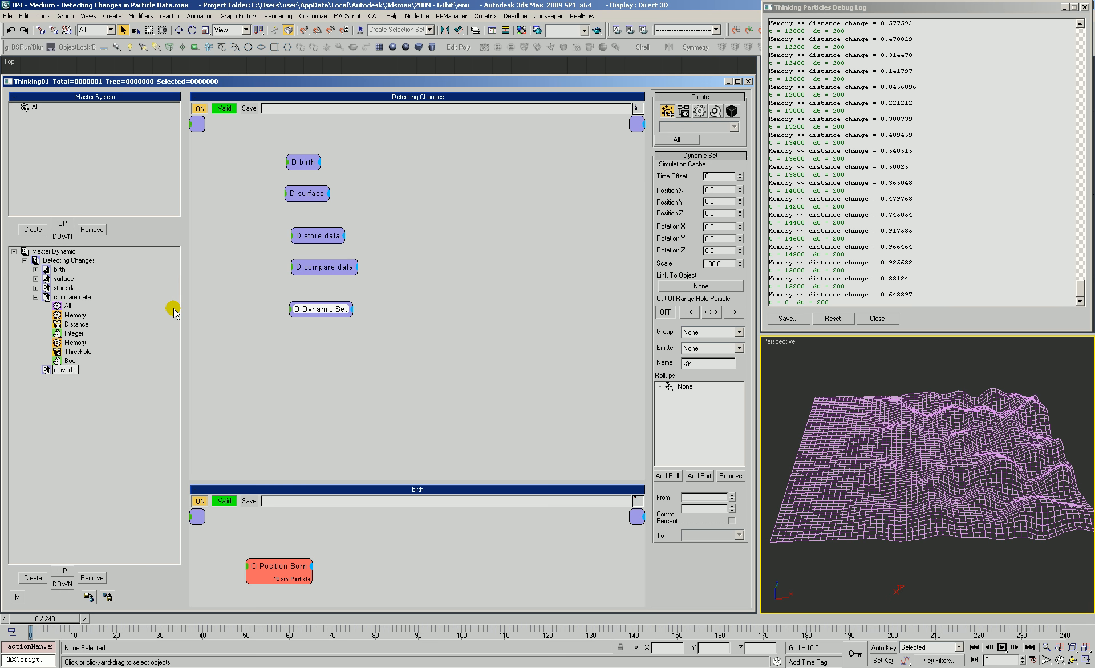
pyautogui.write('far')
pyautogui.press('Return')
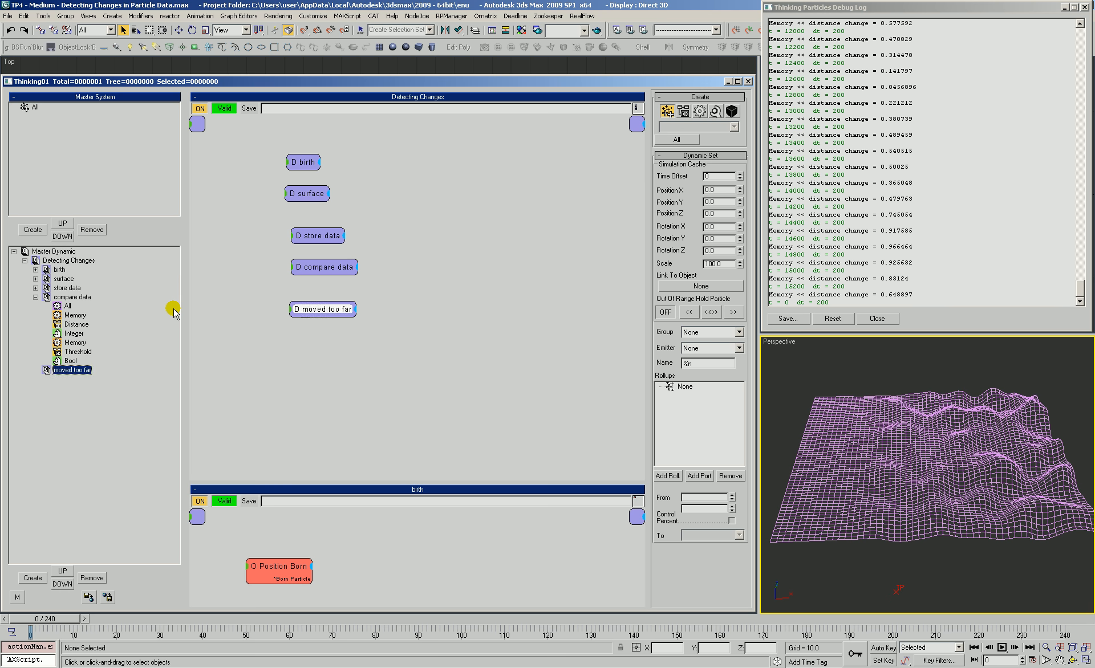
# In the moved too far set, add the All group and a Memory operator with moved too far as its output.
pyautogui.click(71, 371)
pyautogui.rightClick(236, 146)
pyautogui.click(289, 151)
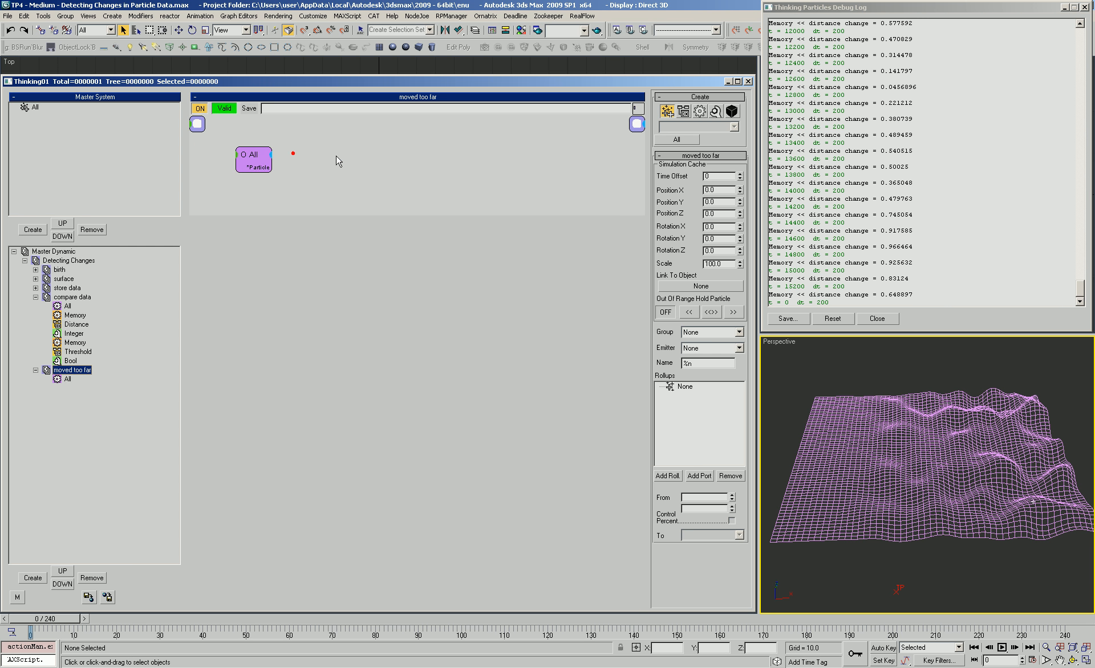
pyautogui.rightClick(340, 151)
pyautogui.moveTo(343, 181)
pyautogui.moveTo(402, 176)
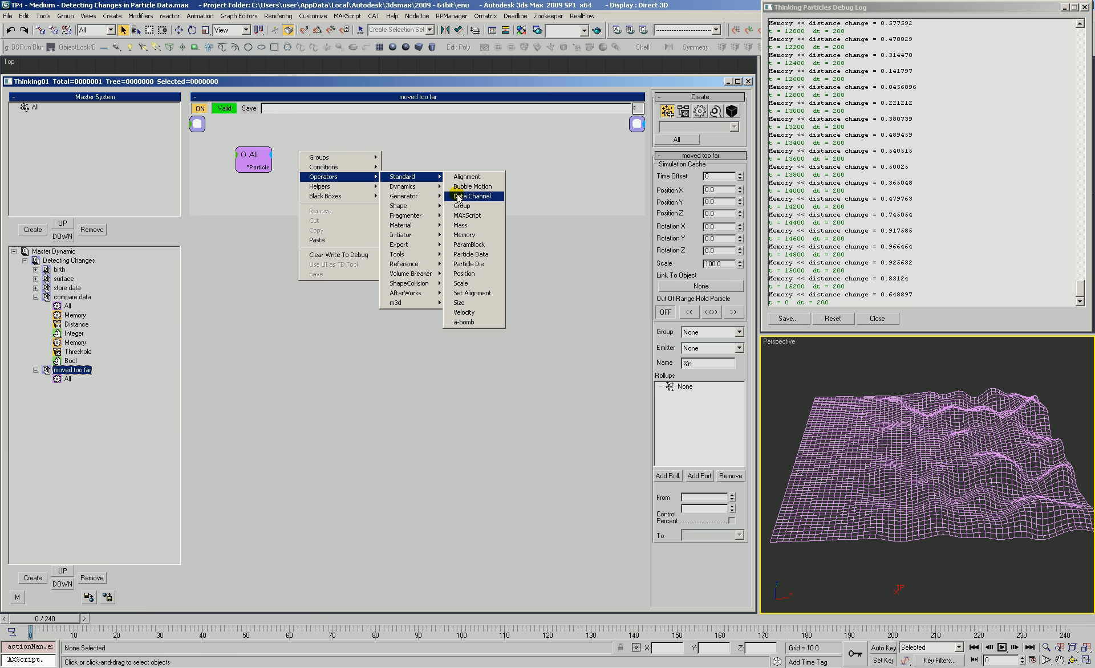
pyautogui.click(460, 235)
pyautogui.click(351, 177)
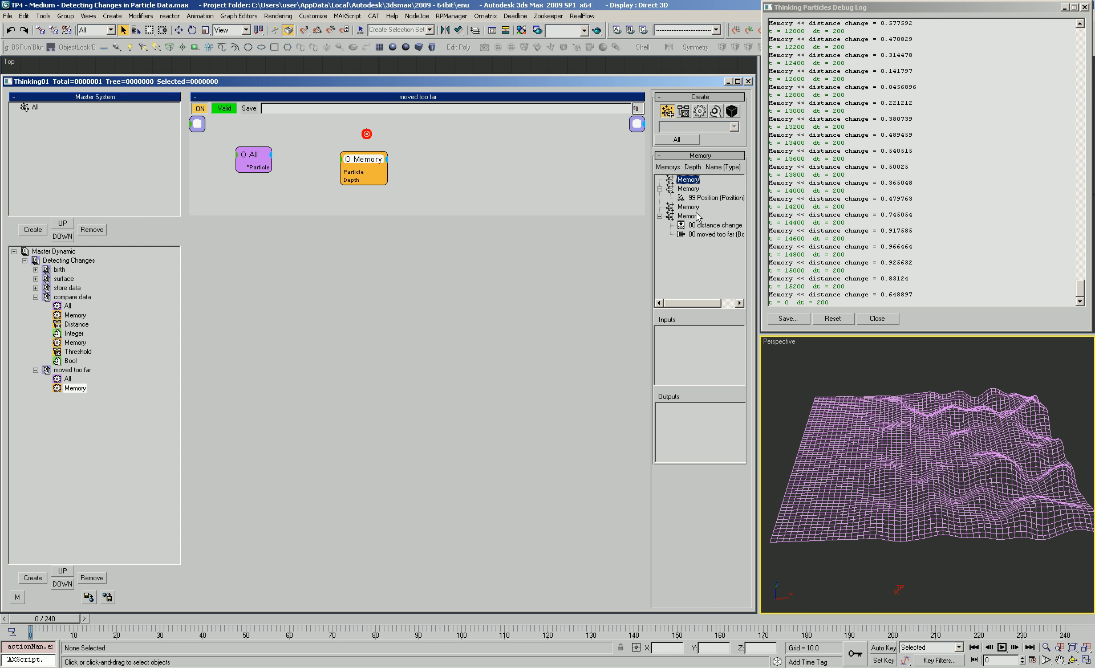
pyautogui.moveTo(706, 235); pyautogui.dragTo(690, 417)
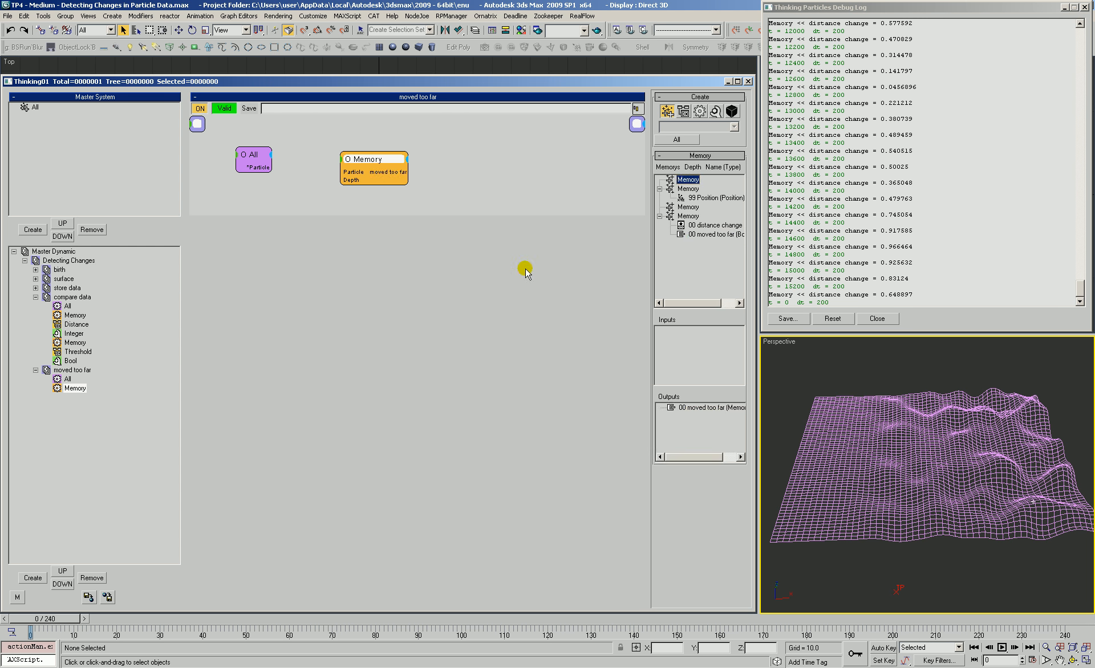
# Add a Velocity operator to the moved too far set beside the Memory node.
pyautogui.rightClick(496, 170)
pyautogui.moveTo(495, 190)
pyautogui.click(556, 190)
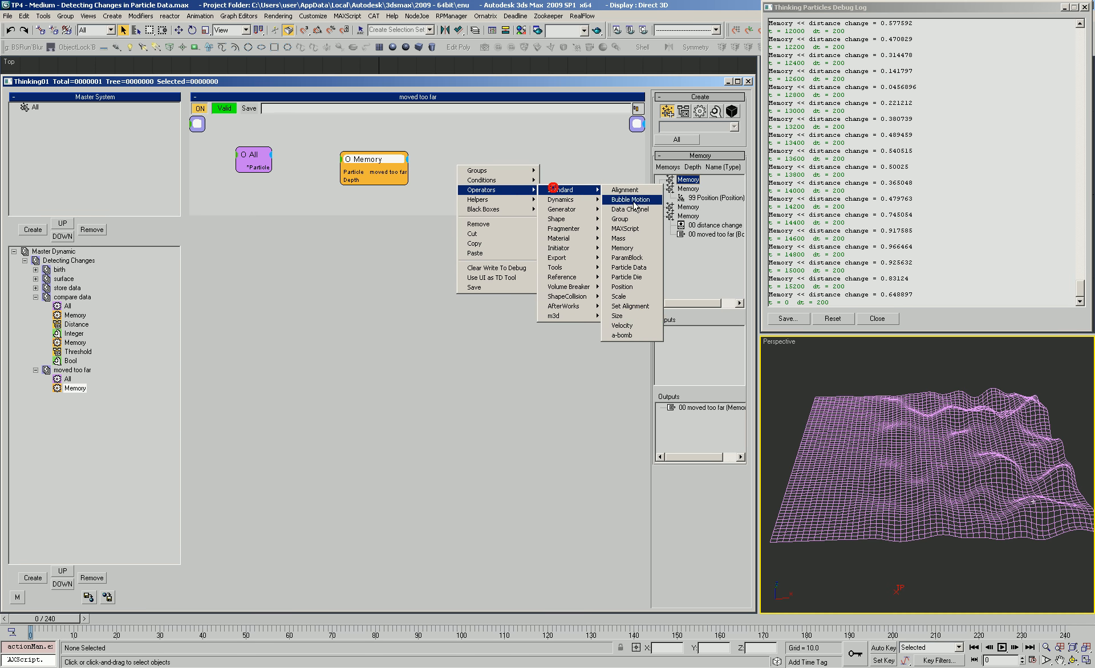
pyautogui.click(622, 326)
pyautogui.moveTo(451, 221); pyautogui.dragTo(464, 276)
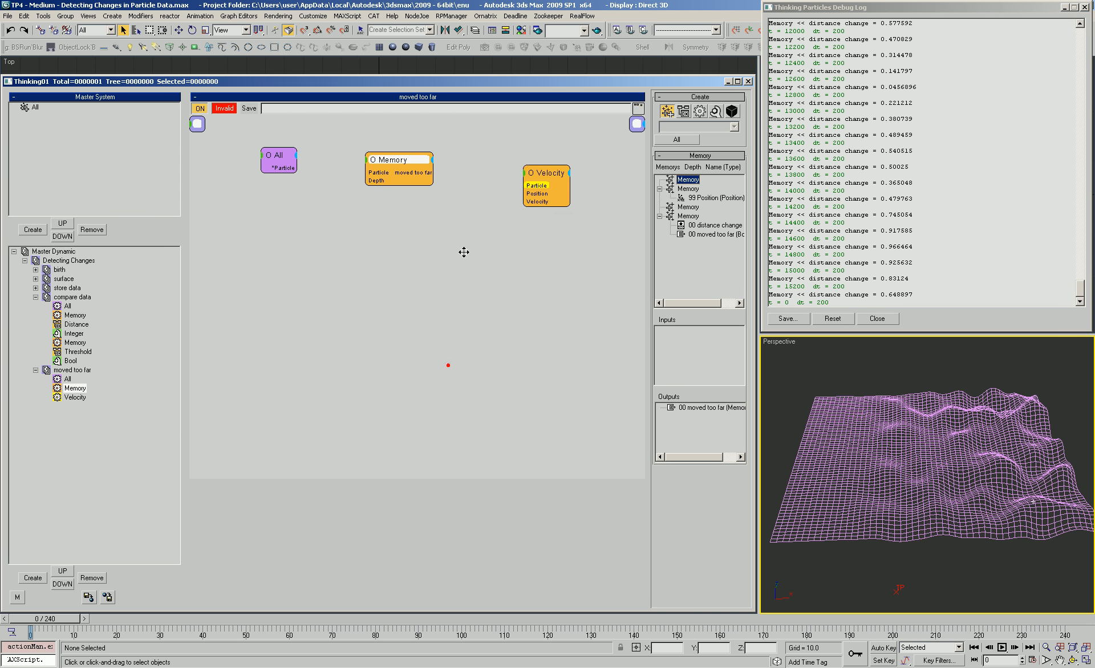
pyautogui.click(529, 189)
# Review the surface set's node network and remove the moved too far set.
pyautogui.click(63, 279)
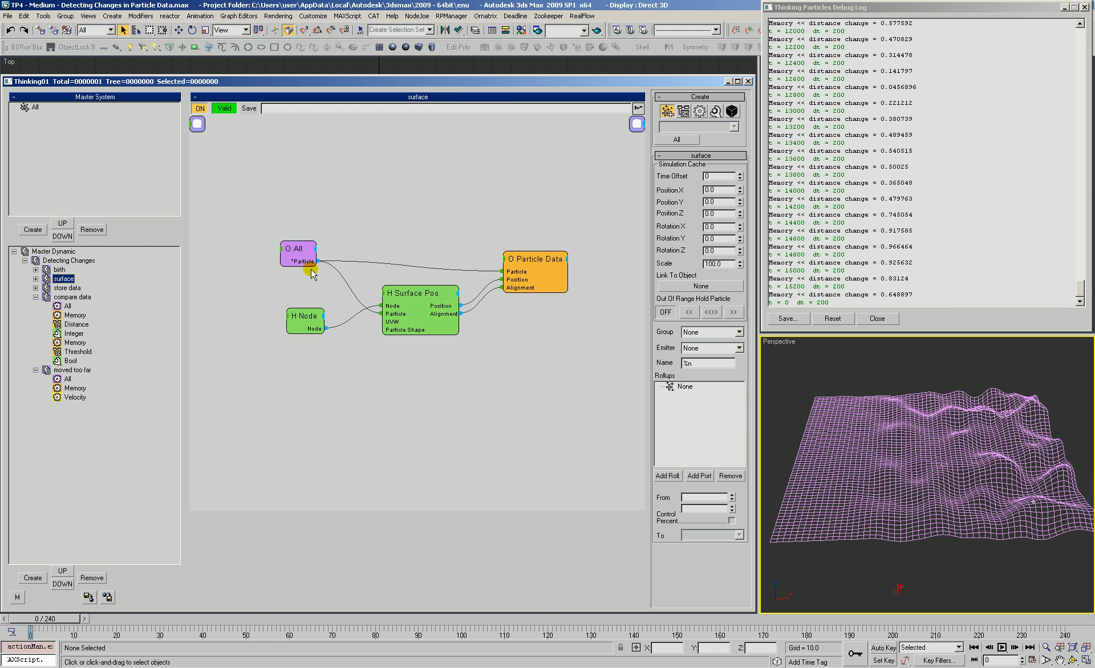
pyautogui.click(71, 371)
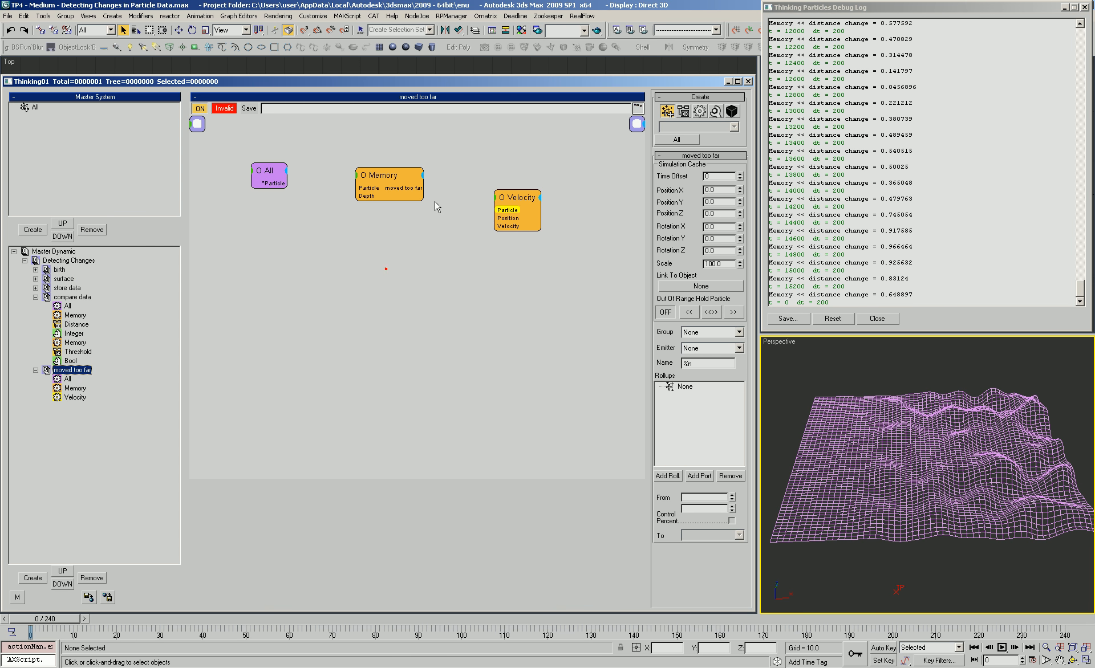
pyautogui.moveTo(522, 204); pyautogui.dragTo(517, 202)
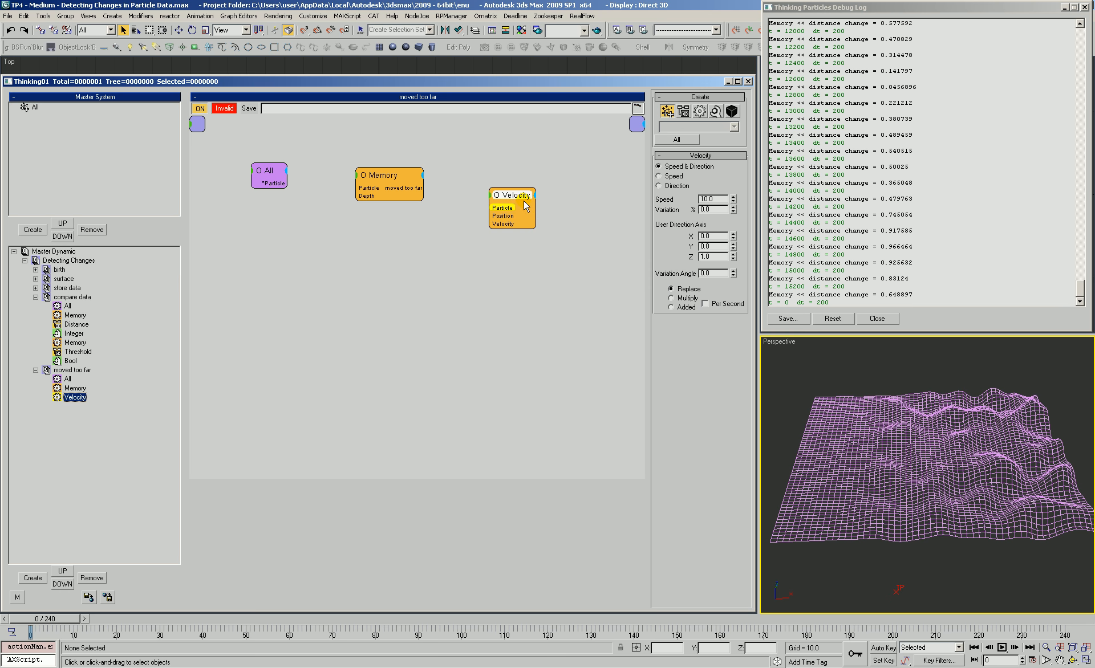
pyautogui.click(374, 247)
pyautogui.click(68, 370)
pyautogui.click(92, 577)
# Rearrange the Threshold and Bool nodes in the compare data set.
pyautogui.click(162, 306)
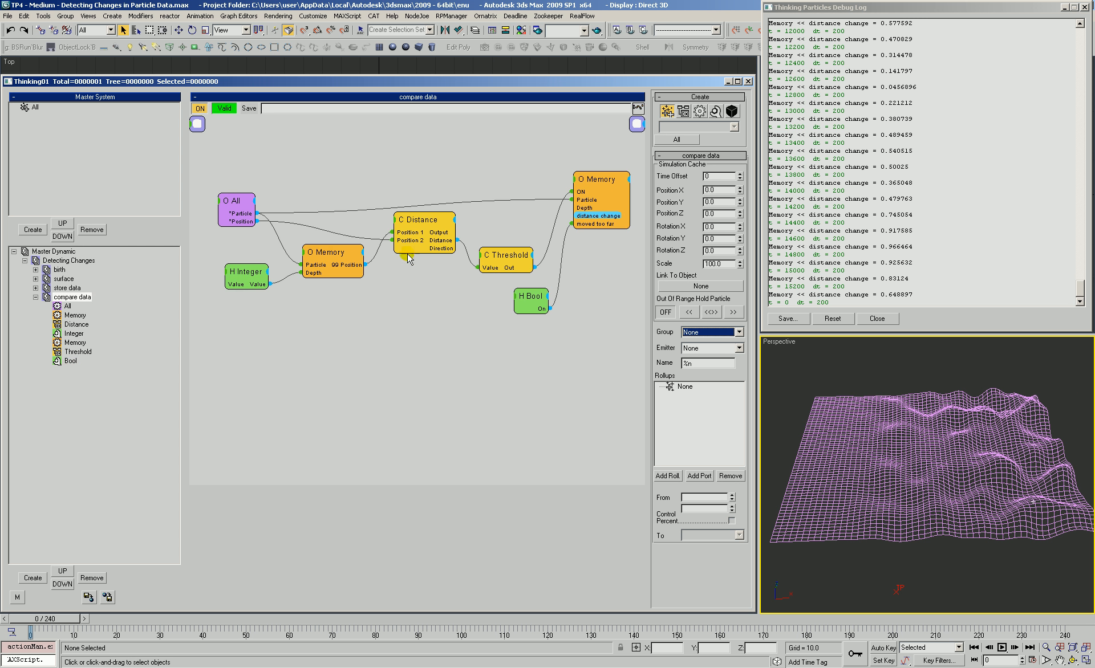
pyautogui.moveTo(536, 299); pyautogui.dragTo(524, 298)
pyautogui.moveTo(501, 257); pyautogui.dragTo(496, 247)
pyautogui.moveTo(514, 296); pyautogui.dragTo(525, 300)
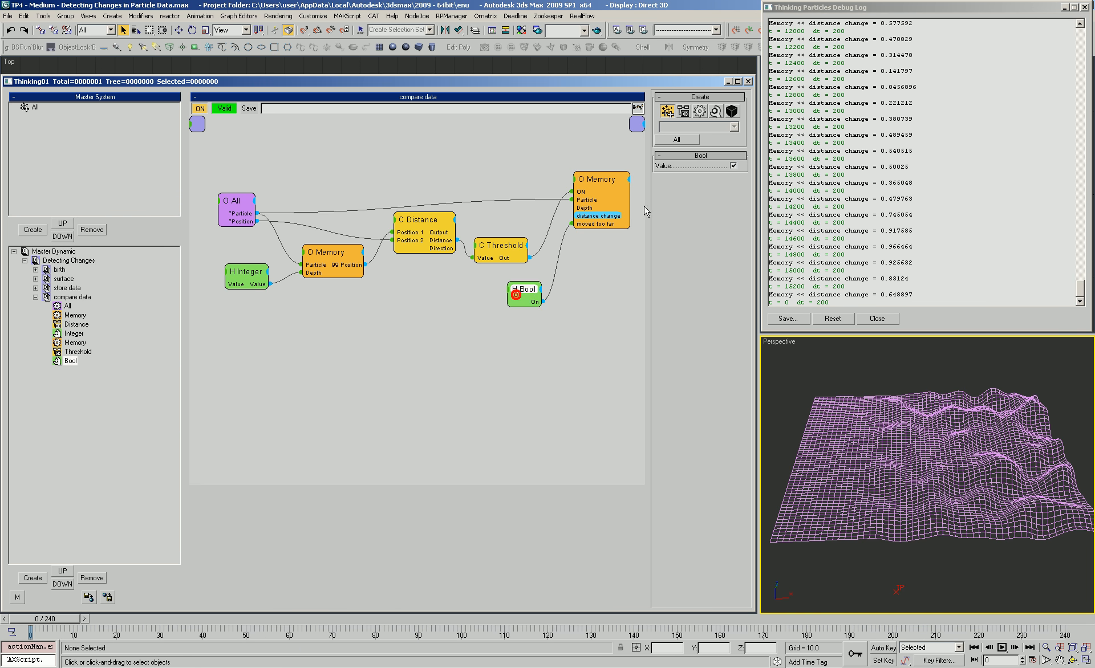
# Open the surface set and spread out its All, Node and Surface Pos nodes to make room.
pyautogui.click(63, 279)
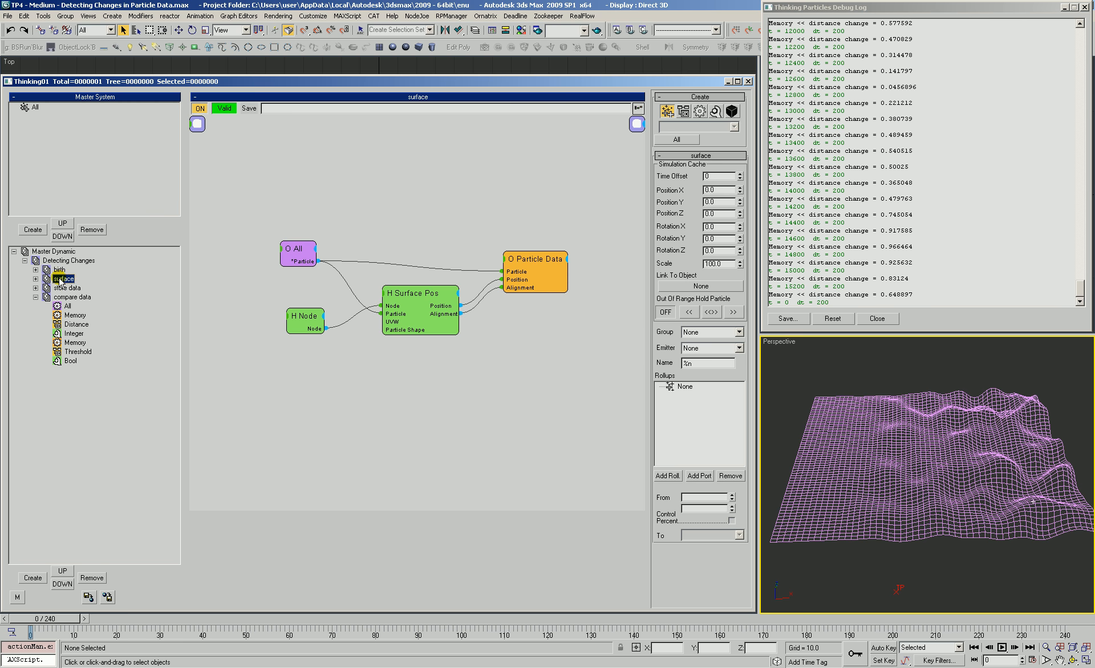
pyautogui.moveTo(293, 247); pyautogui.dragTo(220, 218)
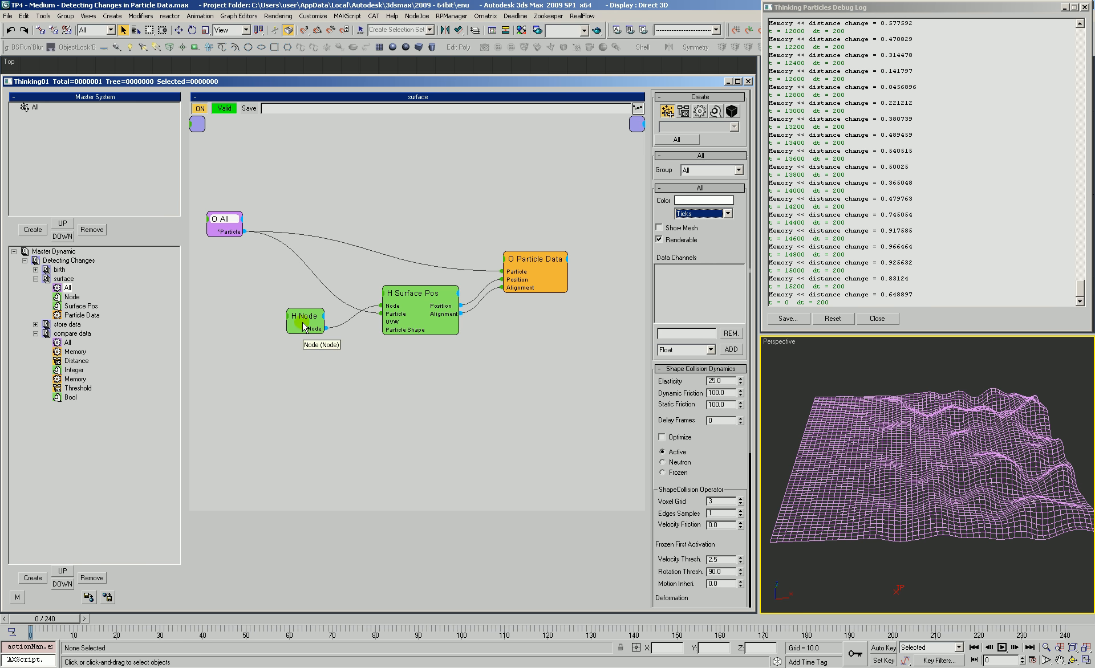
pyautogui.moveTo(308, 317); pyautogui.dragTo(295, 368)
pyautogui.click(420, 301)
# Add a Memory operator to the surface set and feed it the All group's Particle output.
pyautogui.rightClick(328, 212)
pyautogui.click(380, 236)
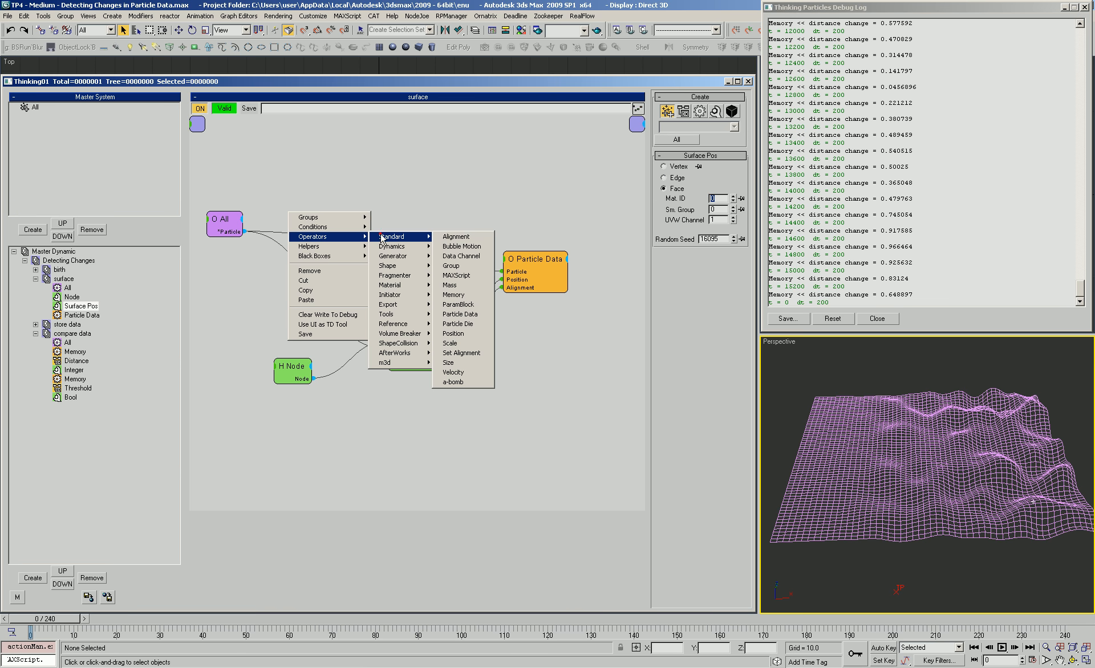
pyautogui.click(450, 293)
pyautogui.moveTo(357, 222); pyautogui.dragTo(231, 231)
pyautogui.moveTo(349, 196); pyautogui.dragTo(337, 192)
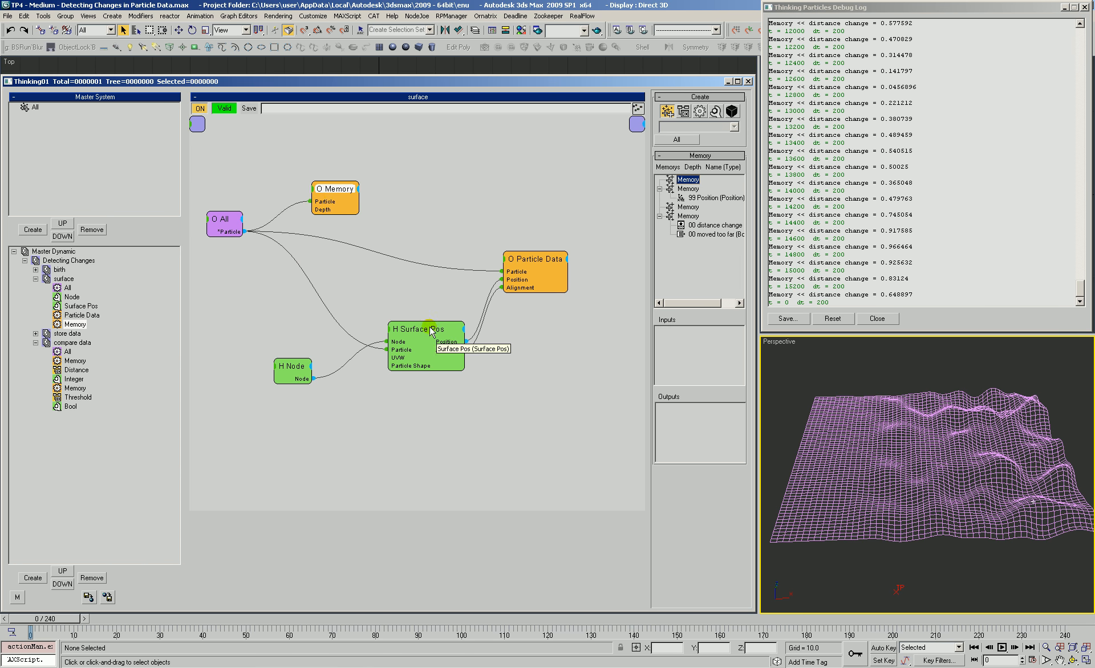
# Reposition the Surface Pos and Particle Data nodes and expose the ON input on Particle Data.
pyautogui.moveTo(416, 332); pyautogui.dragTo(402, 328)
pyautogui.moveTo(520, 261); pyautogui.dragTo(552, 249)
pyautogui.click(538, 245)
pyautogui.click(533, 254)
# Give the surface set's Memory operator the moved too far value as its output.
pyautogui.moveTo(356, 204); pyautogui.dragTo(334, 199)
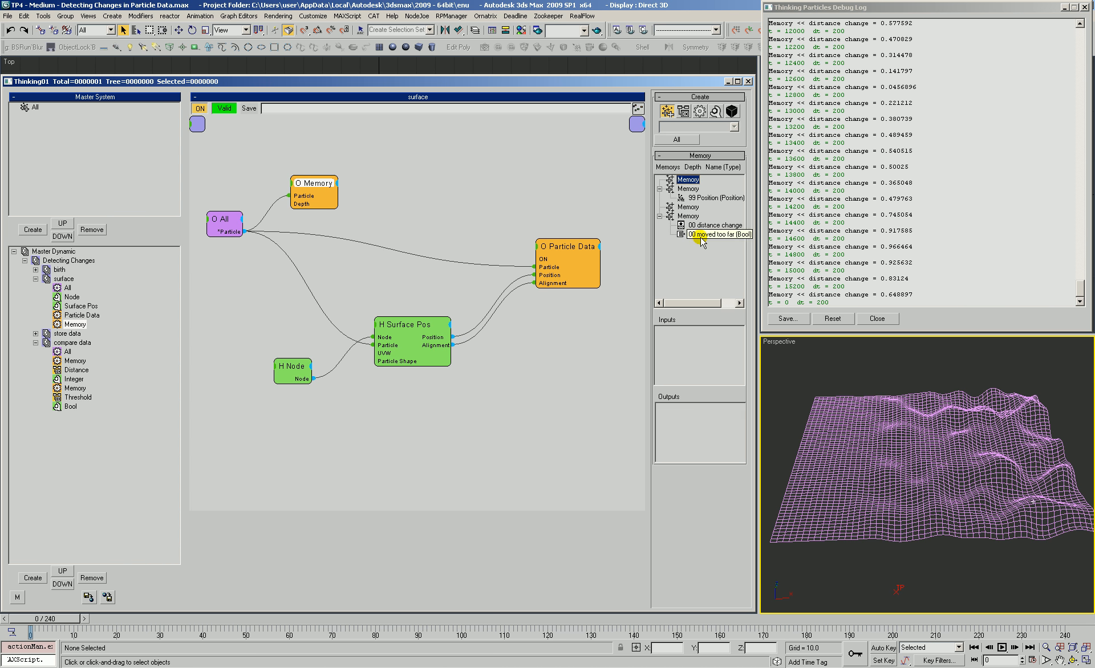
pyautogui.moveTo(717, 237); pyautogui.dragTo(692, 419)
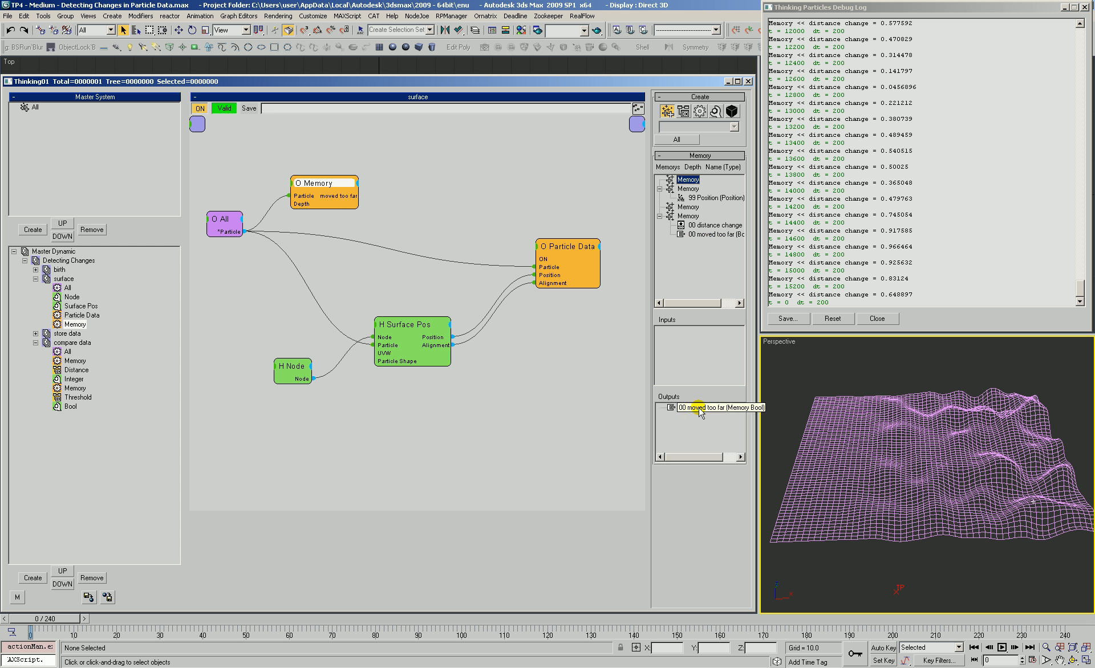
pyautogui.click(718, 408)
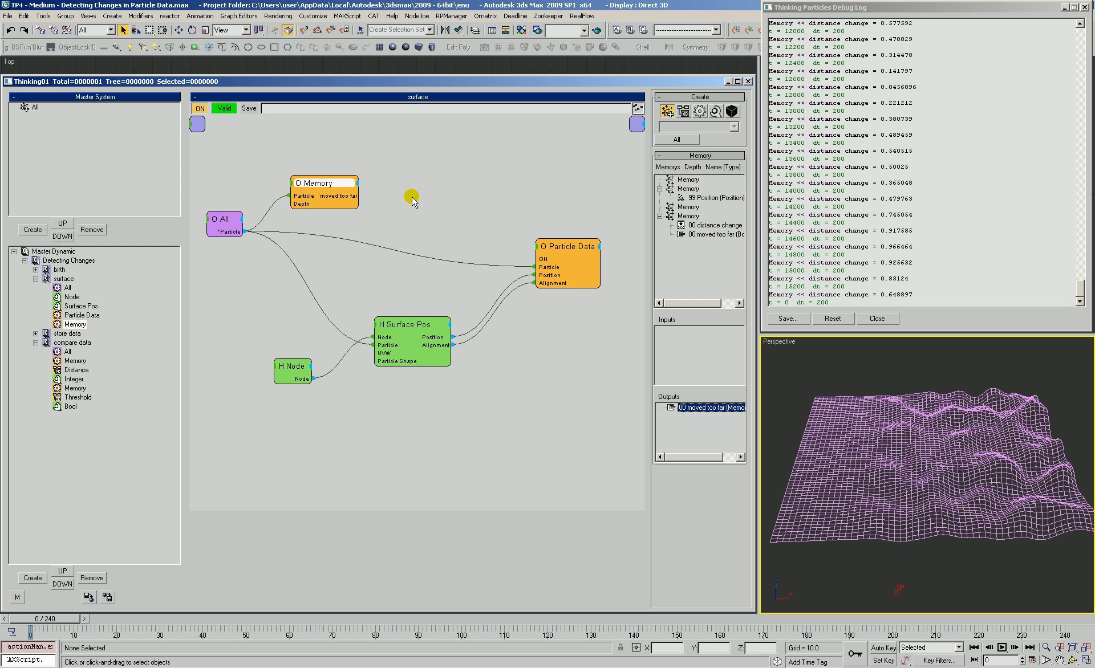
# Wire an Invert helper between Memory's moved too far output and Particle Data's ON input, and scrub the animation to test it.
pyautogui.moveTo(567, 247)
pyautogui.mouseDown()
pyautogui.moveTo(565, 261)
pyautogui.moveTo(578, 263)
pyautogui.mouseUp()
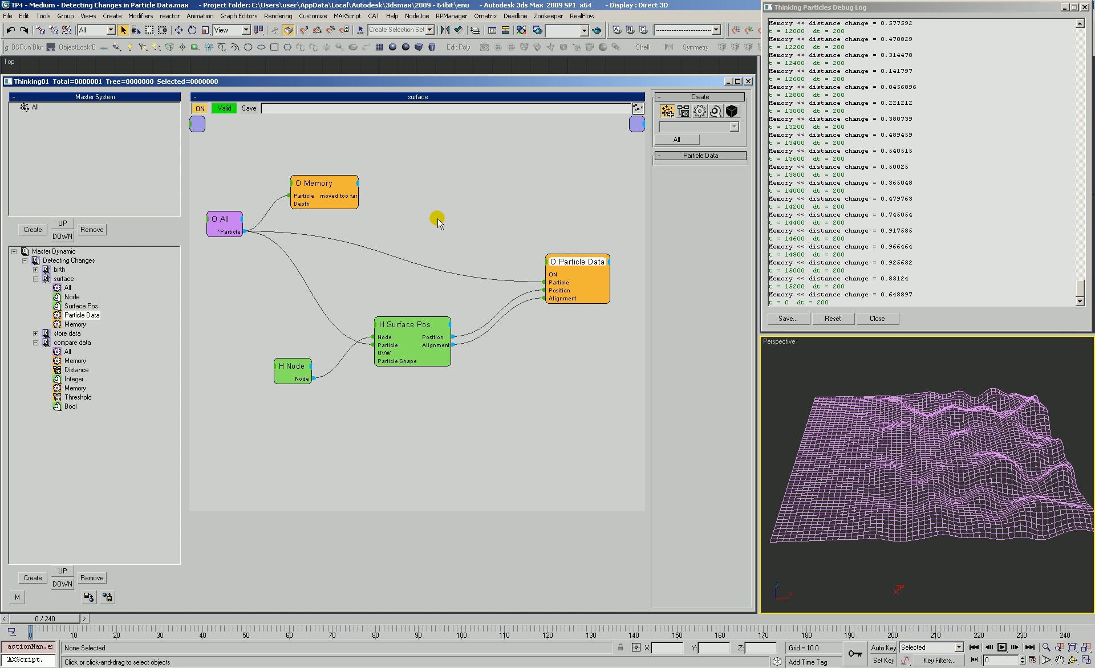
pyautogui.rightClick(396, 195)
pyautogui.moveTo(416, 229)
pyautogui.moveTo(498, 229)
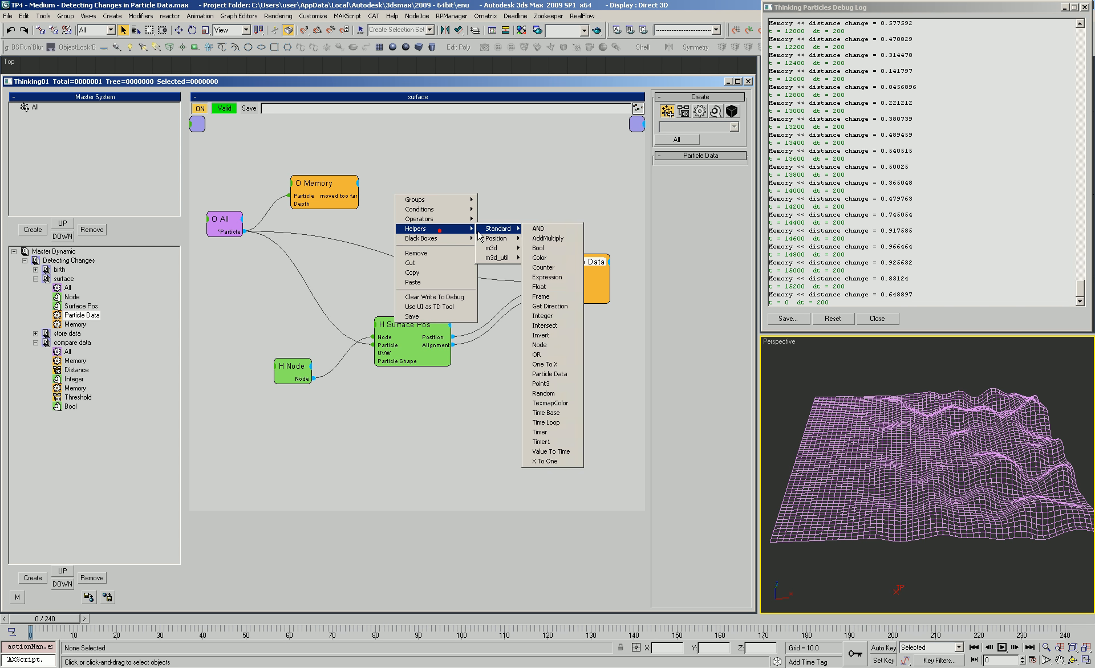
pyautogui.click(536, 336)
pyautogui.moveTo(387, 203); pyautogui.dragTo(553, 275)
pyautogui.moveTo(451, 211); pyautogui.dragTo(453, 214)
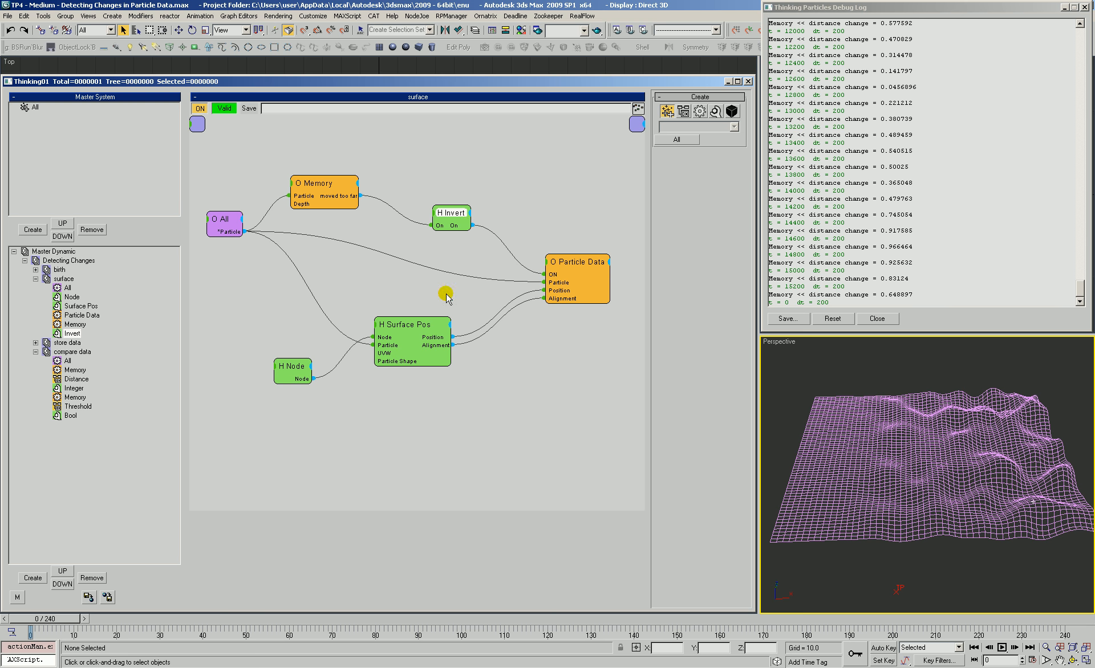
pyautogui.moveTo(57, 626); pyautogui.dragTo(582, 633)
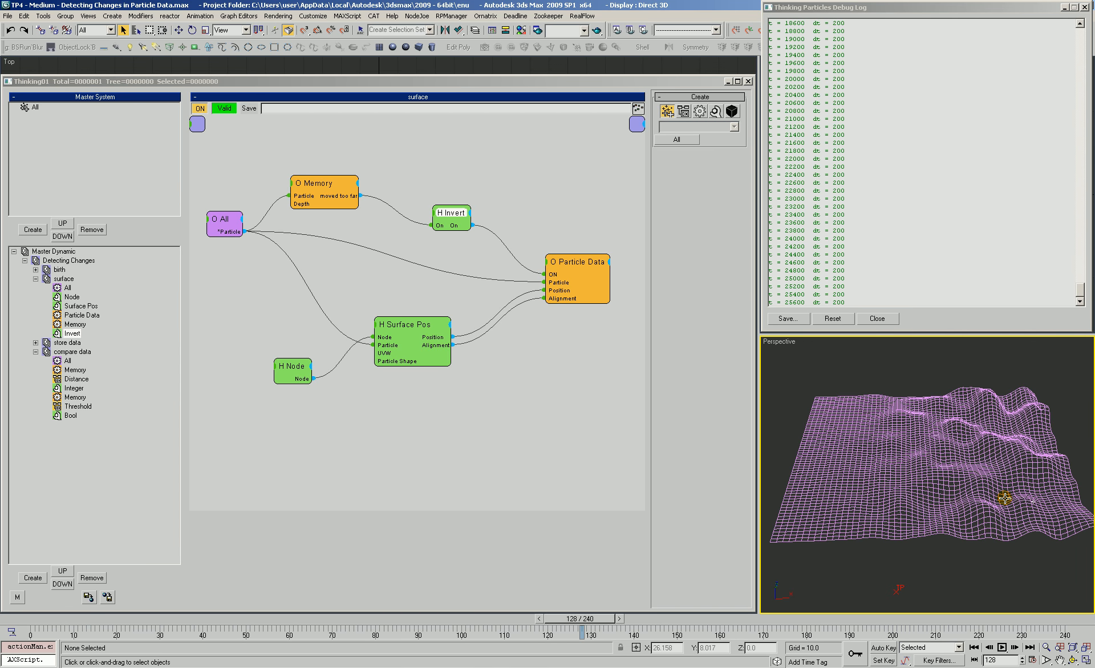
pyautogui.click(30, 629)
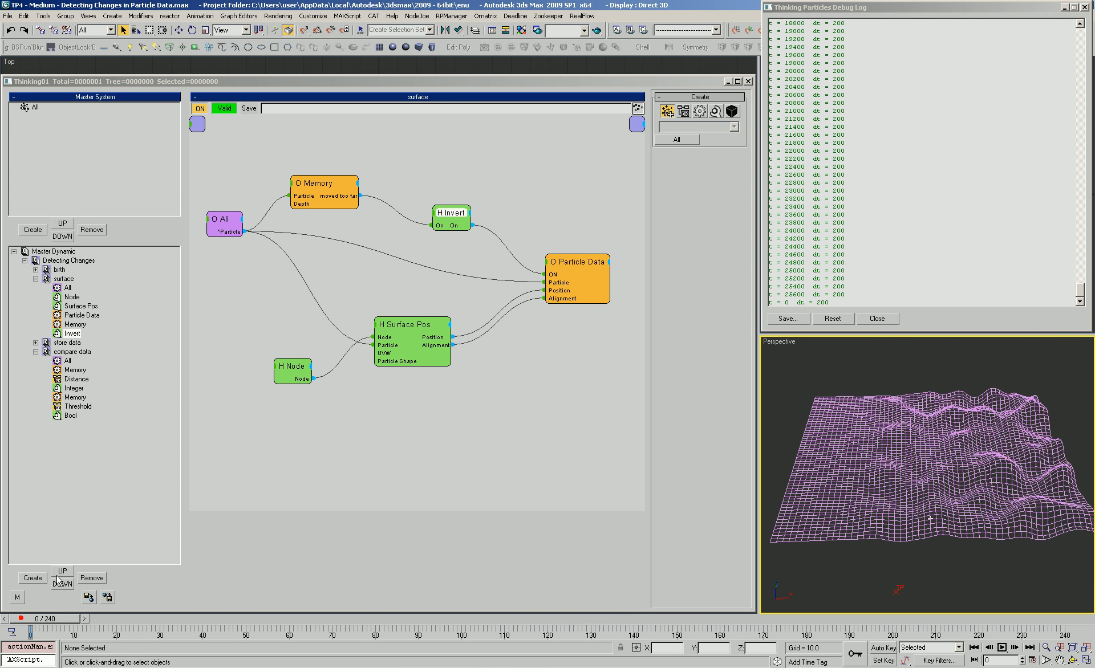
# Hide the unused Depth input on the surface set's Memory node and tidy the surrounding nodes.
pyautogui.moveTo(312, 187); pyautogui.dragTo(323, 189)
pyautogui.doubleClick(326, 182)
pyautogui.doubleClick(329, 183)
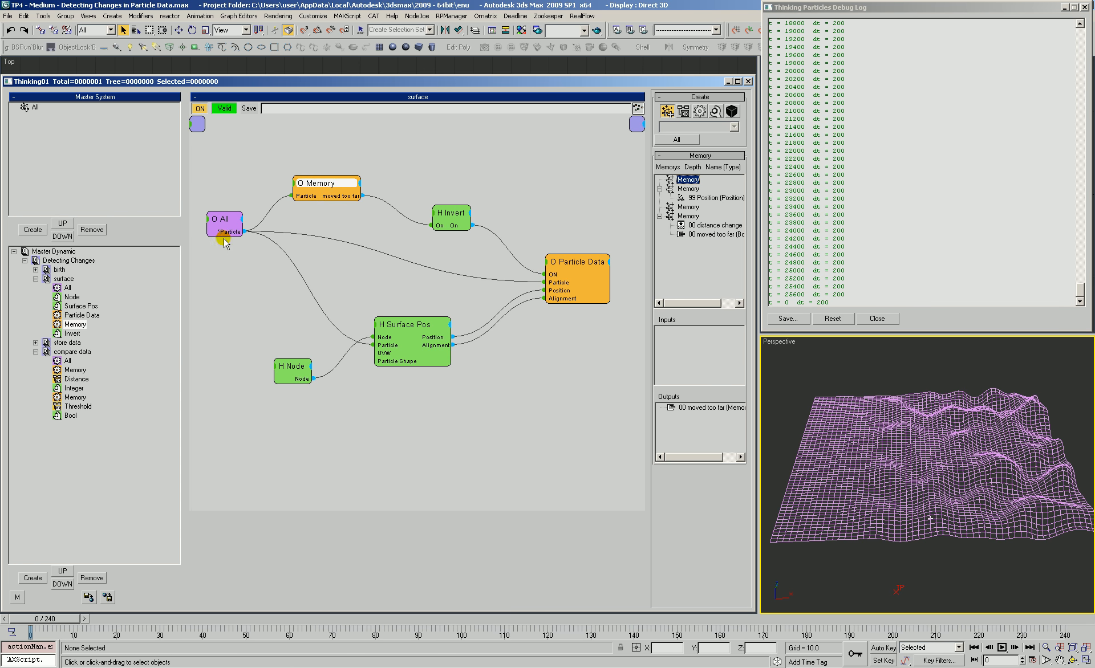
pyautogui.moveTo(227, 232); pyautogui.dragTo(229, 227)
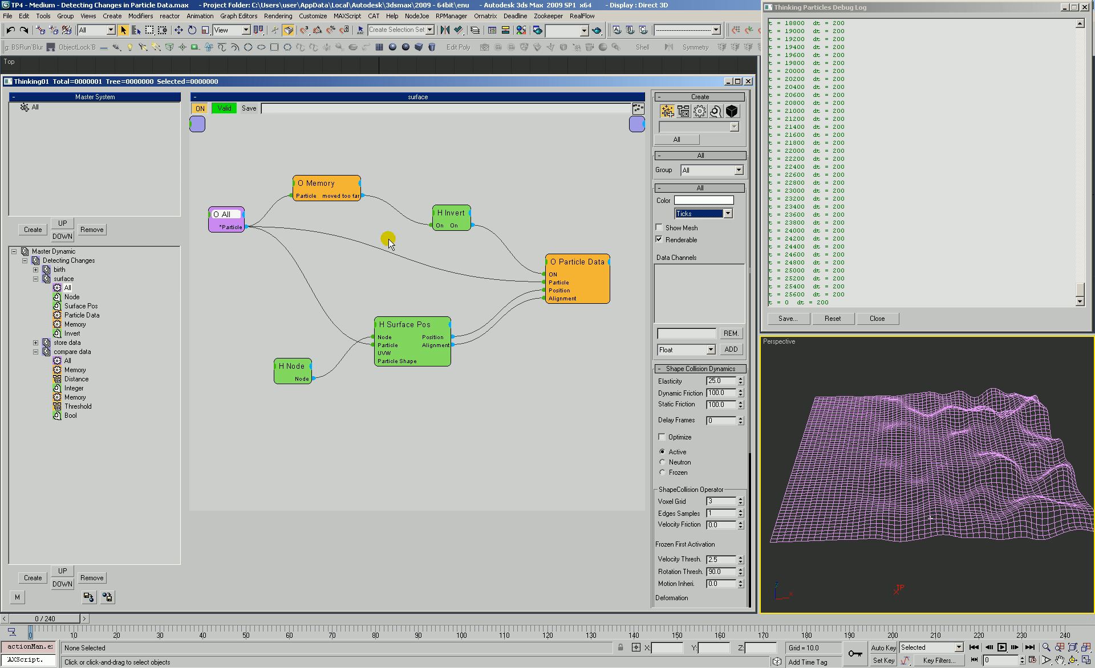
pyautogui.moveTo(413, 331); pyautogui.dragTo(414, 323)
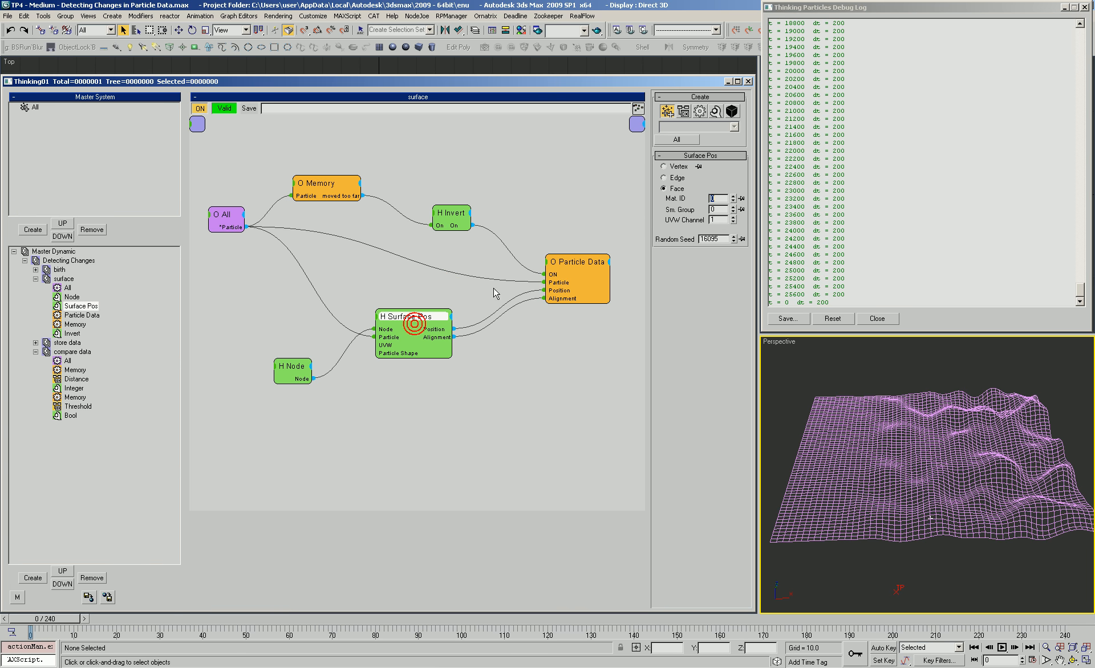
pyautogui.moveTo(584, 273); pyautogui.dragTo(579, 267)
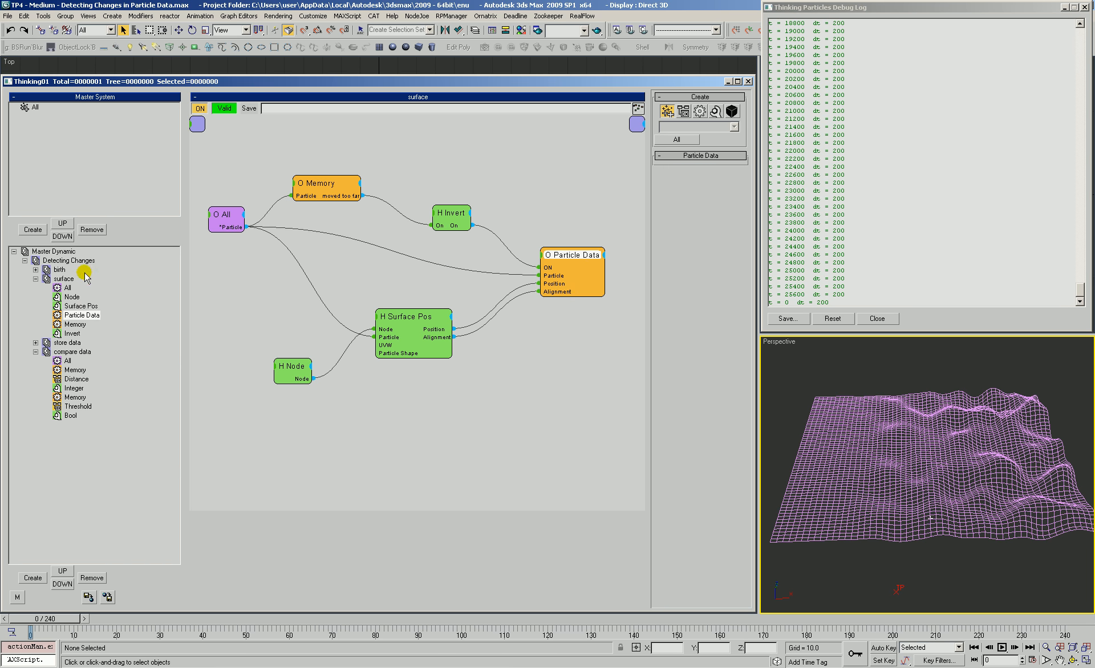
# In the birth set, add a Memory operator fed by Position Born's particles, with moved too far as its input.
pyautogui.click(58, 270)
pyautogui.rightClick(372, 169)
pyautogui.moveTo(410, 195)
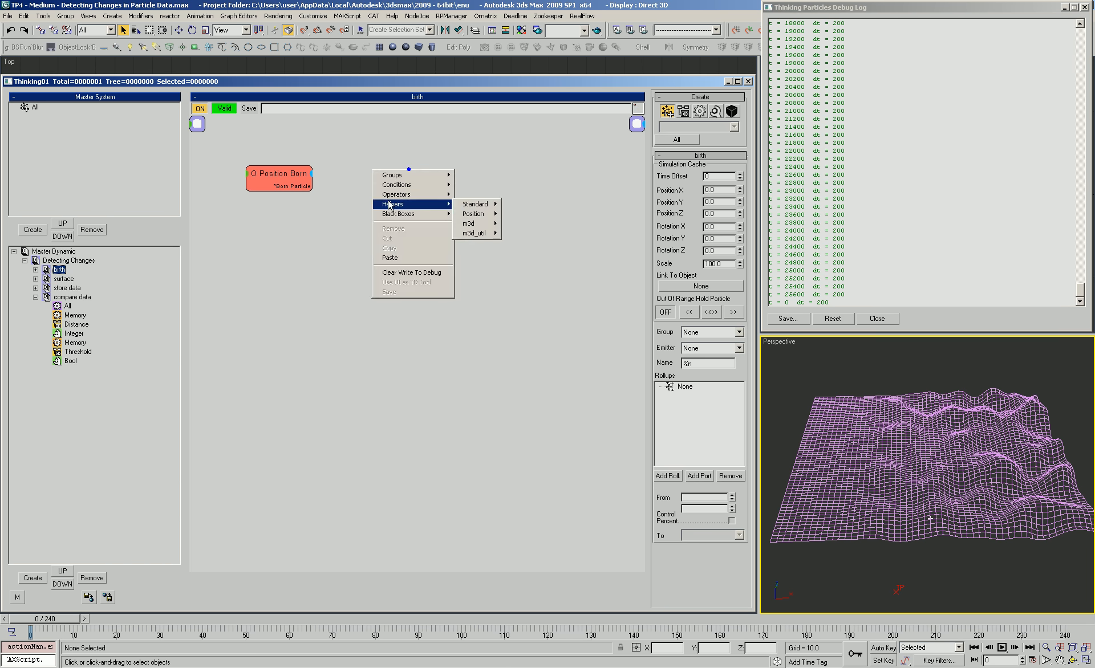
pyautogui.moveTo(463, 198)
pyautogui.click(537, 252)
pyautogui.moveTo(439, 171); pyautogui.dragTo(312, 189)
pyautogui.moveTo(475, 174); pyautogui.dragTo(480, 187)
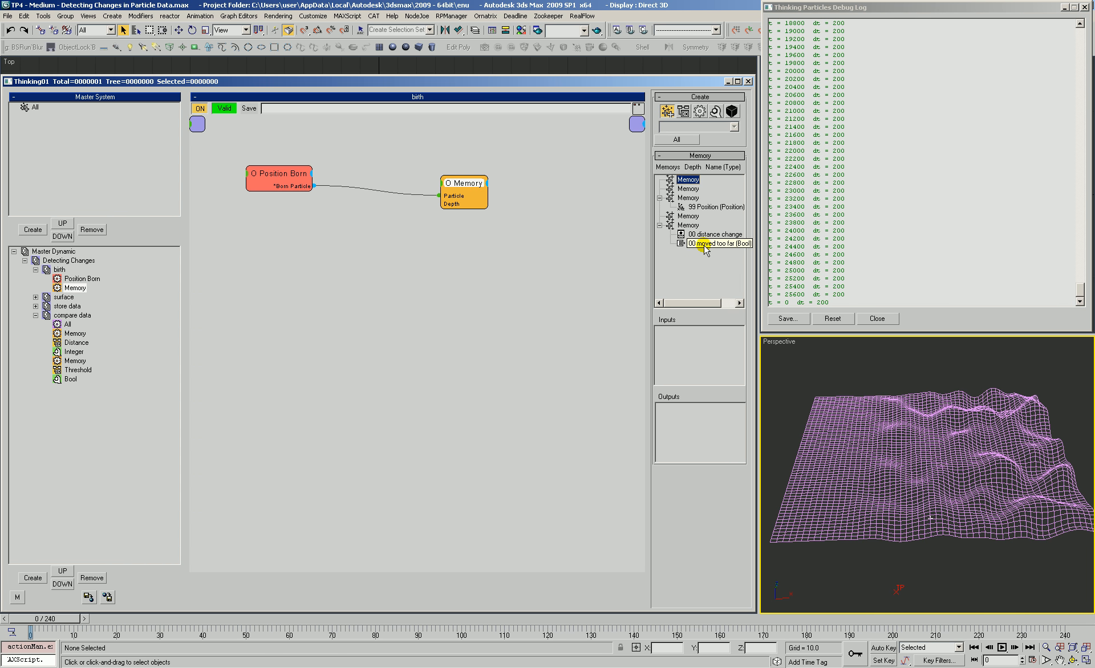
pyautogui.moveTo(701, 243); pyautogui.dragTo(694, 365)
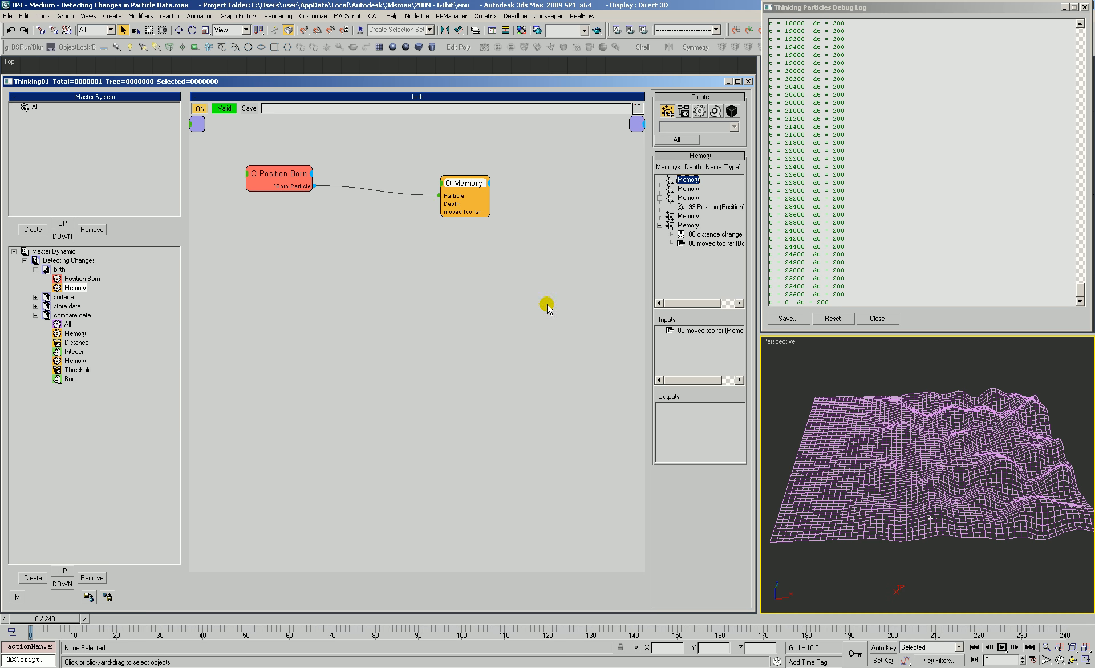
# Add a Bool helper to the birth set and connect it to the Memory's moved too far input.
pyautogui.rightClick(323, 228)
pyautogui.moveTo(343, 263)
pyautogui.moveTo(425, 263)
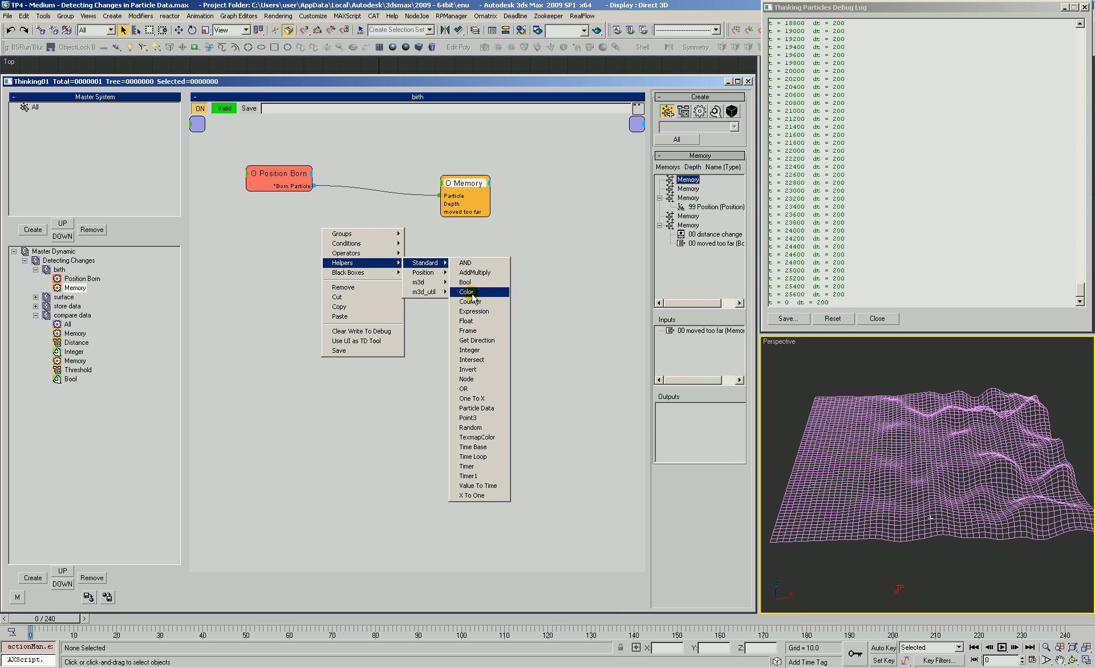
pyautogui.click(465, 282)
pyautogui.moveTo(443, 223); pyautogui.dragTo(402, 223)
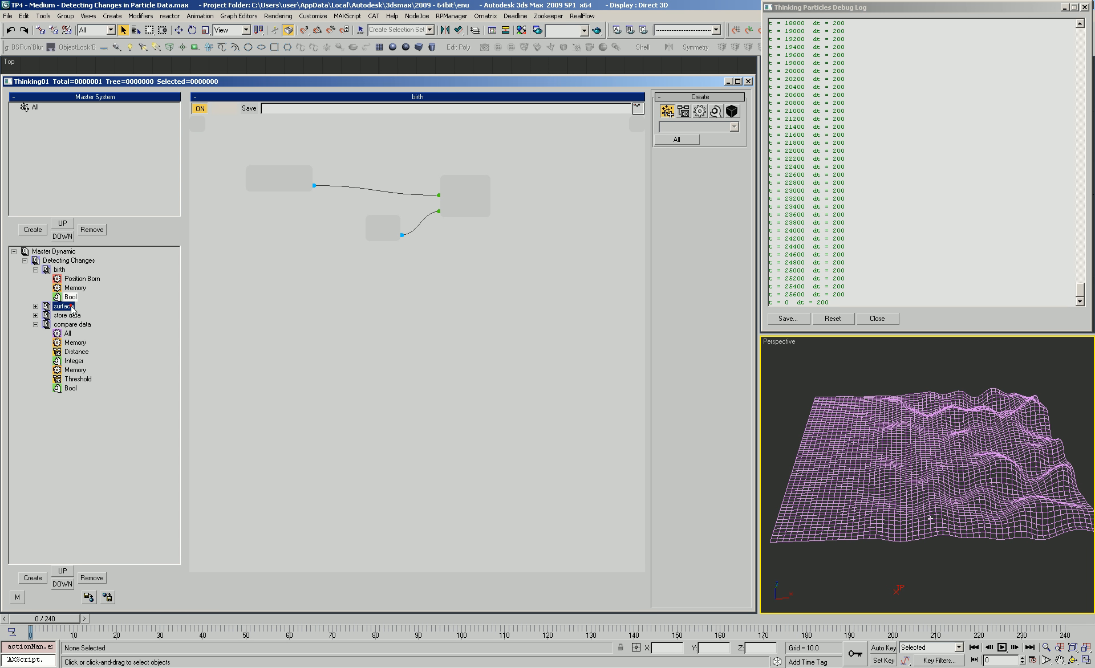
# Review the node networks of the surface and store data sets, checking the Memory and Invert connections.
pyautogui.click(328, 189)
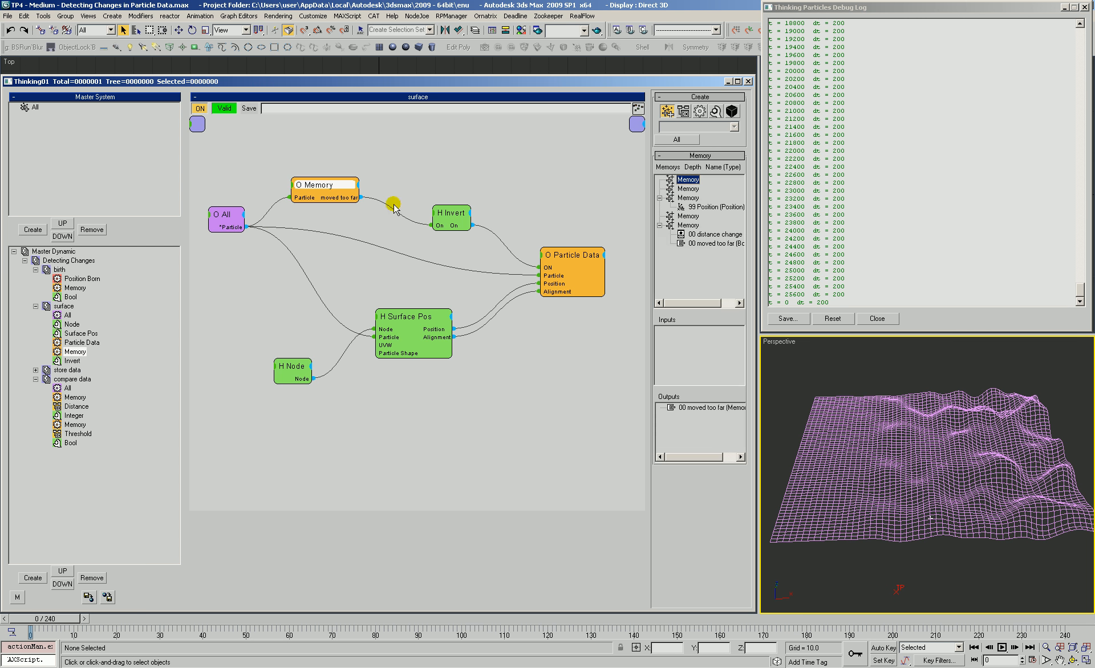
pyautogui.moveTo(455, 226); pyautogui.dragTo(448, 216)
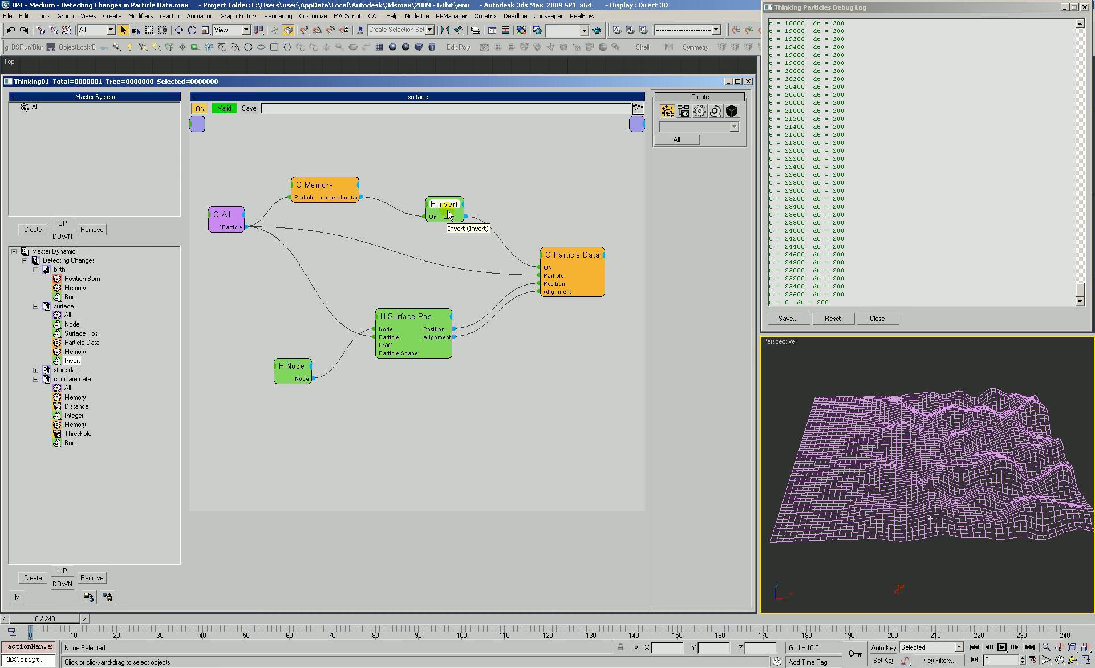
pyautogui.click(67, 370)
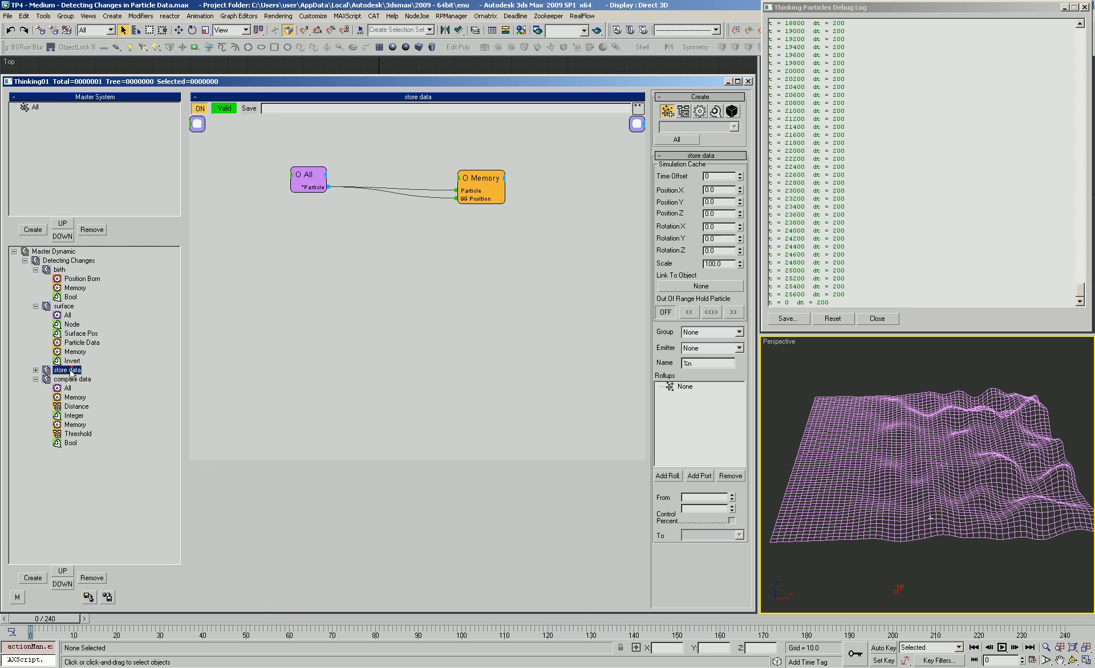
# Tidy the compare data nodes, hide Distance's unused Output and Direction ports, and scrub the animation to check the particles.
pyautogui.click(72, 379)
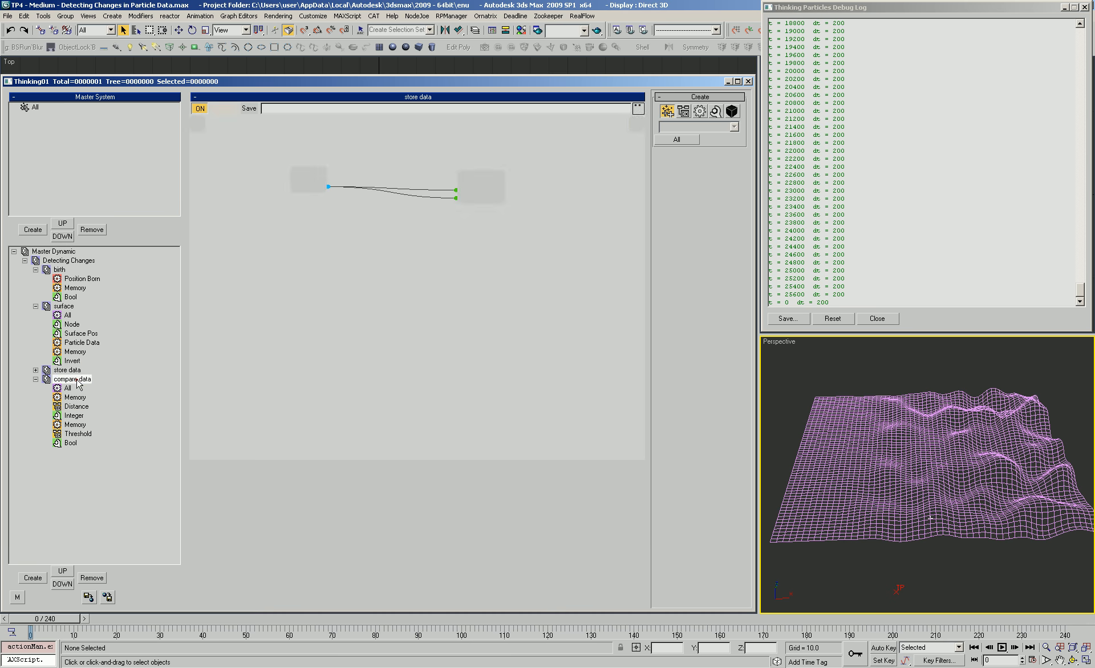
pyautogui.click(336, 297)
pyautogui.moveTo(504, 261); pyautogui.dragTo(511, 251)
pyautogui.moveTo(600, 225); pyautogui.dragTo(604, 228)
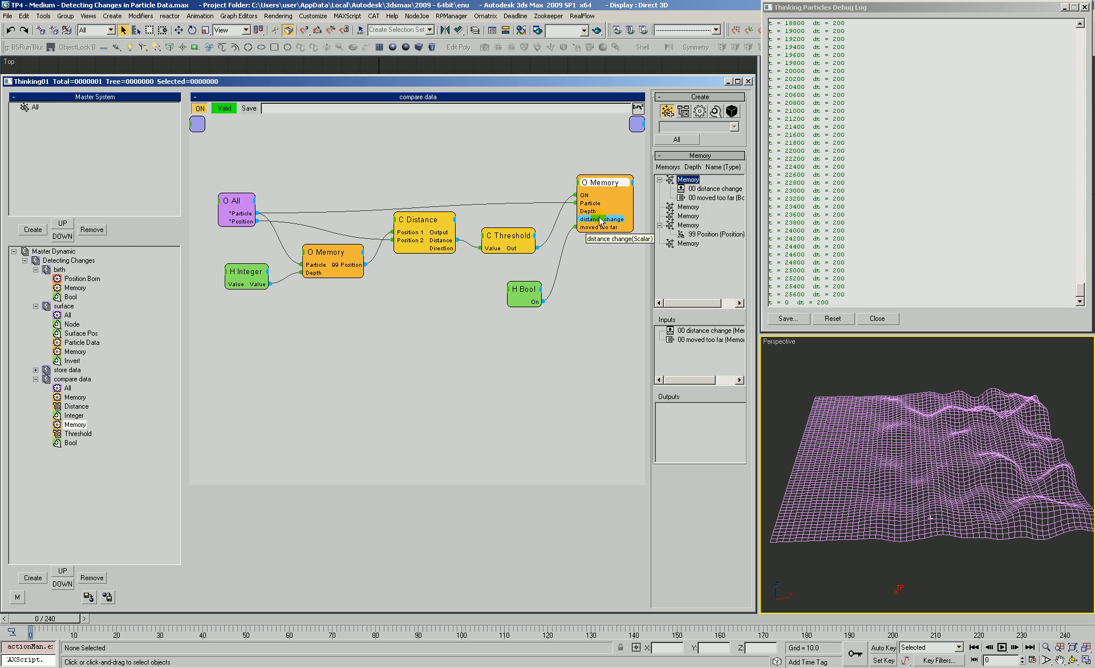
pyautogui.moveTo(528, 293); pyautogui.dragTo(536, 280)
pyautogui.moveTo(421, 225); pyautogui.dragTo(415, 228)
pyautogui.moveTo(90, 623); pyautogui.dragTo(517, 642)
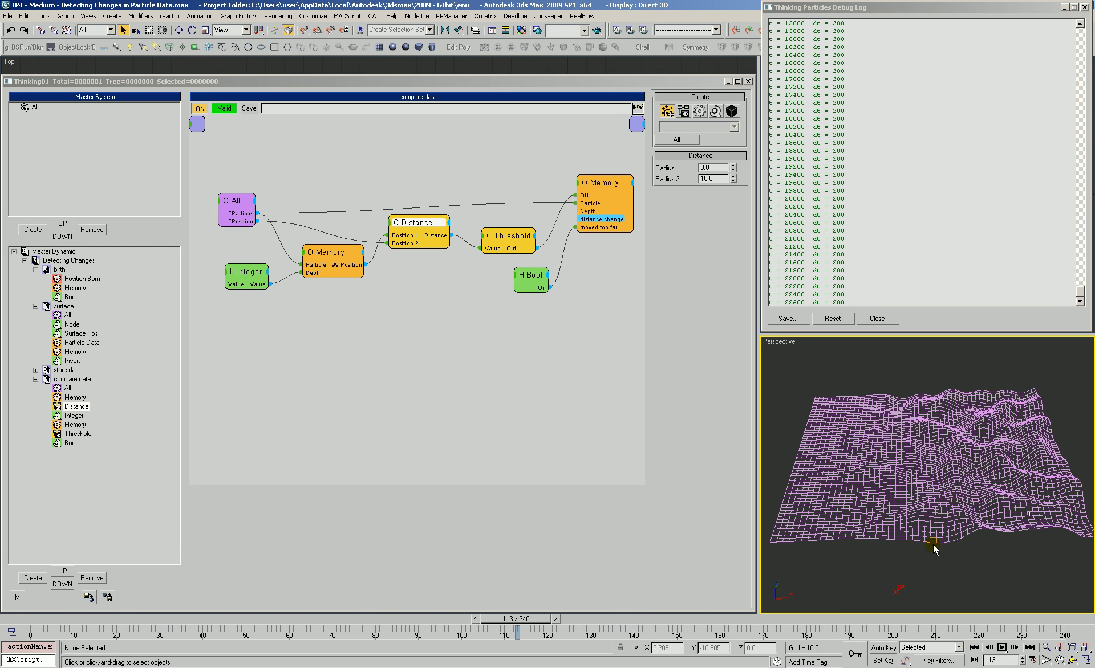
pyautogui.click(21, 621)
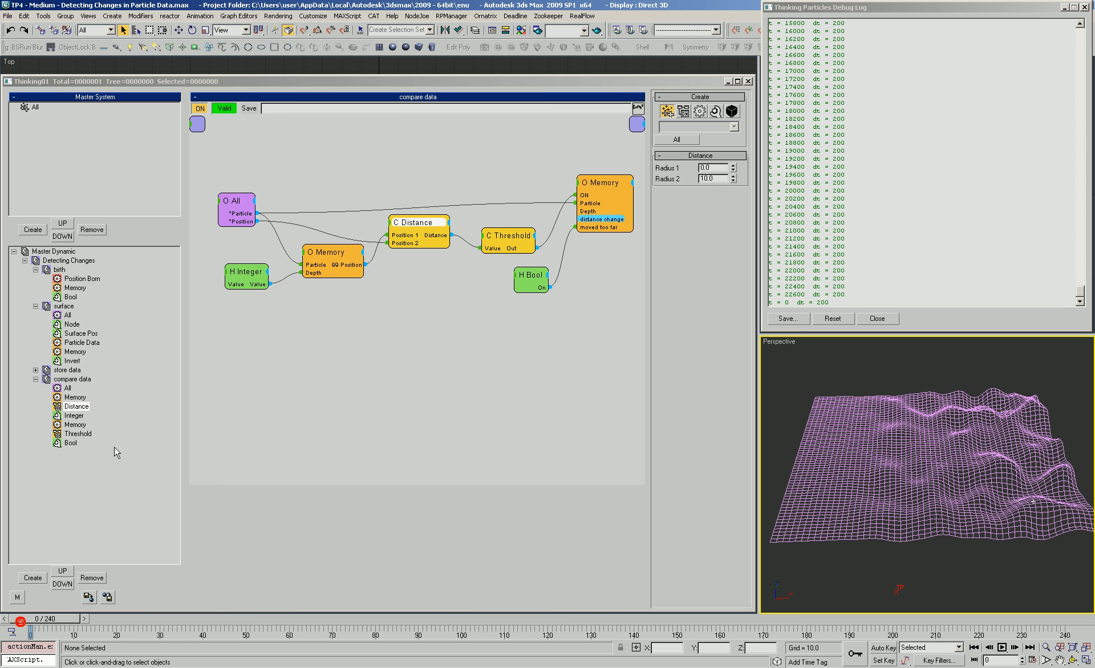
# Add a Velocity operator to the surface set and connect the All group's Particle output to it.
pyautogui.click(63, 306)
pyautogui.rightClick(474, 148)
pyautogui.moveTo(510, 171)
pyautogui.moveTo(576, 181)
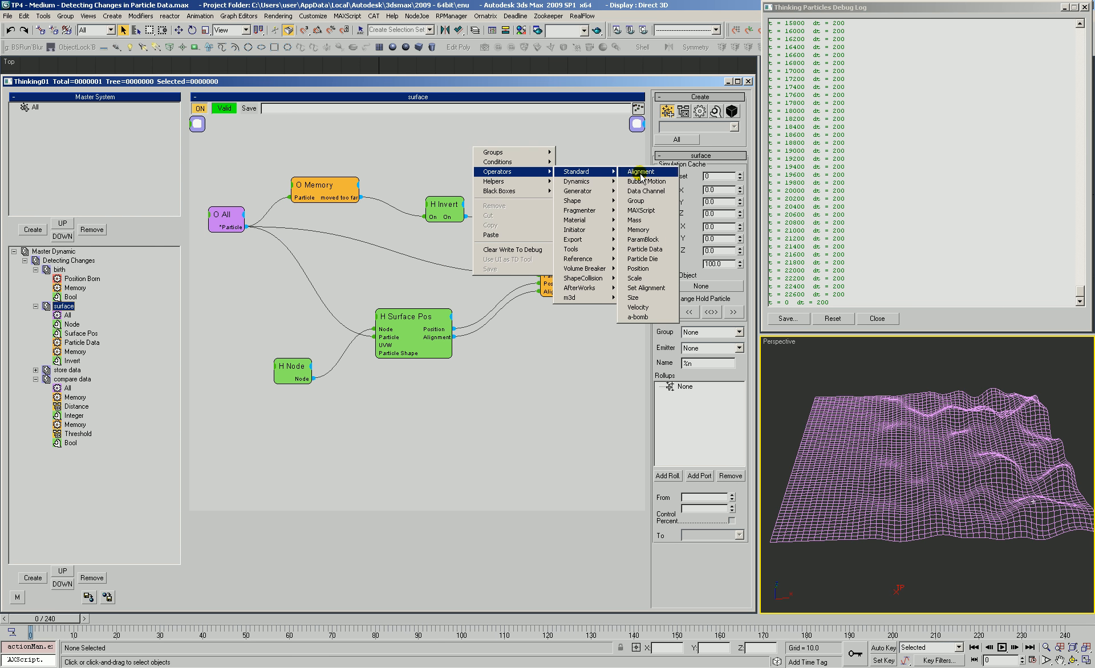
pyautogui.click(641, 308)
pyautogui.moveTo(445, 205); pyautogui.dragTo(431, 212)
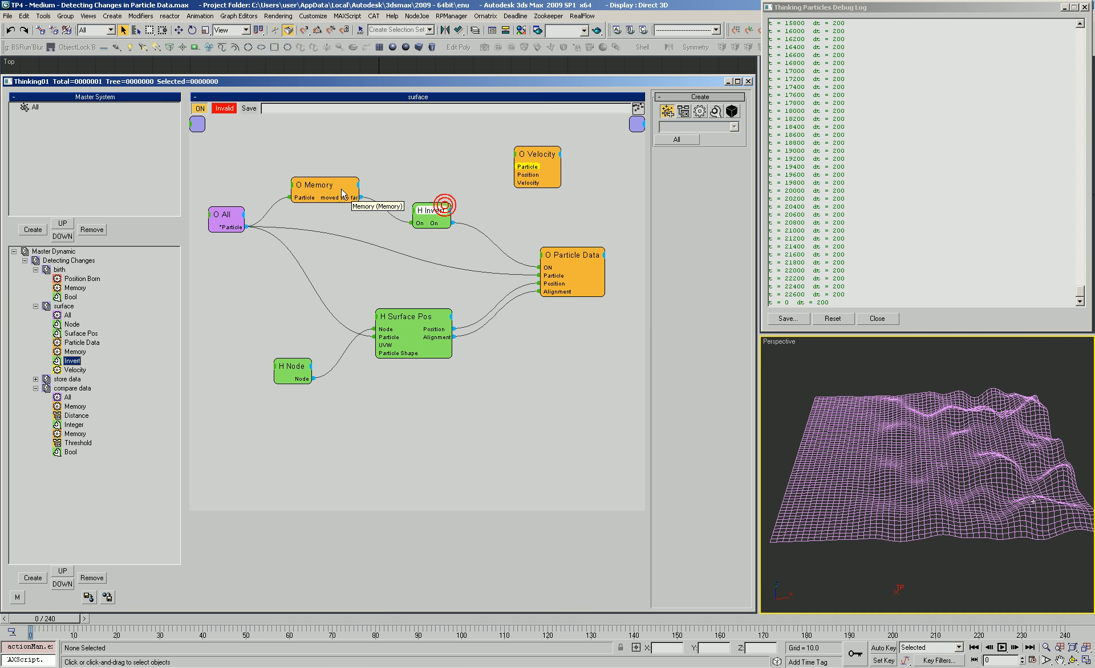
pyautogui.moveTo(338, 184); pyautogui.dragTo(351, 176)
pyautogui.moveTo(426, 179); pyautogui.dragTo(245, 227)
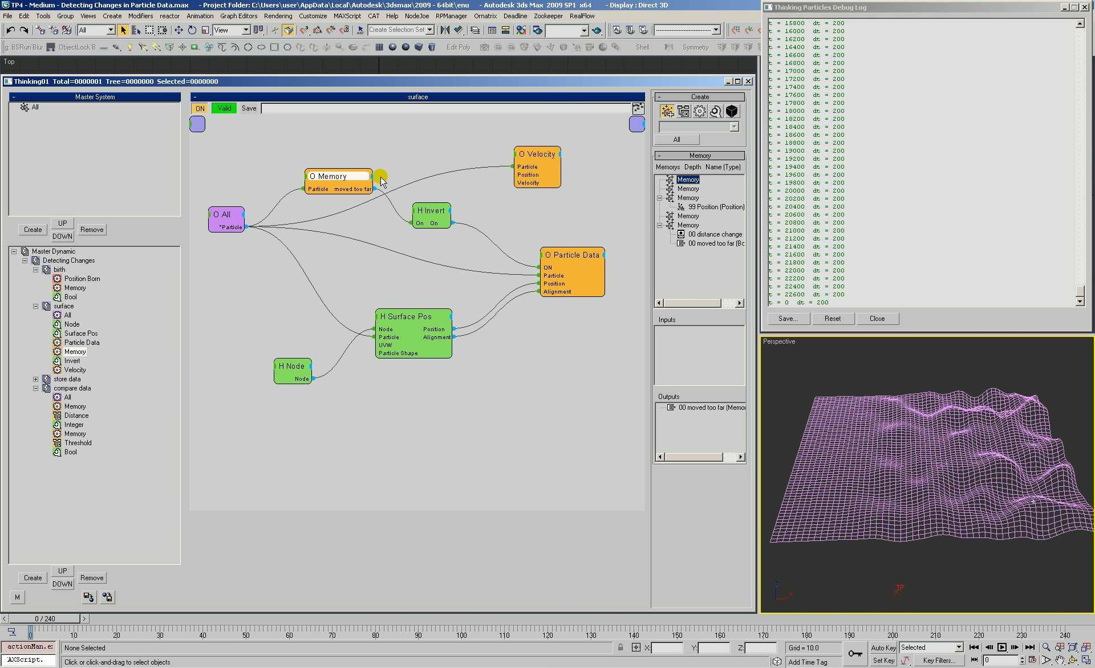
# Drive the Velocity operator's ON input from Memory's moved too far output and set its speed to 23.0.
pyautogui.moveTo(360, 193); pyautogui.dragTo(347, 189)
pyautogui.click(514, 156)
pyautogui.click(518, 158)
pyautogui.moveTo(522, 156); pyautogui.dragTo(532, 151)
pyautogui.moveTo(525, 163); pyautogui.dragTo(350, 186)
pyautogui.moveTo(552, 152); pyautogui.dragTo(557, 158)
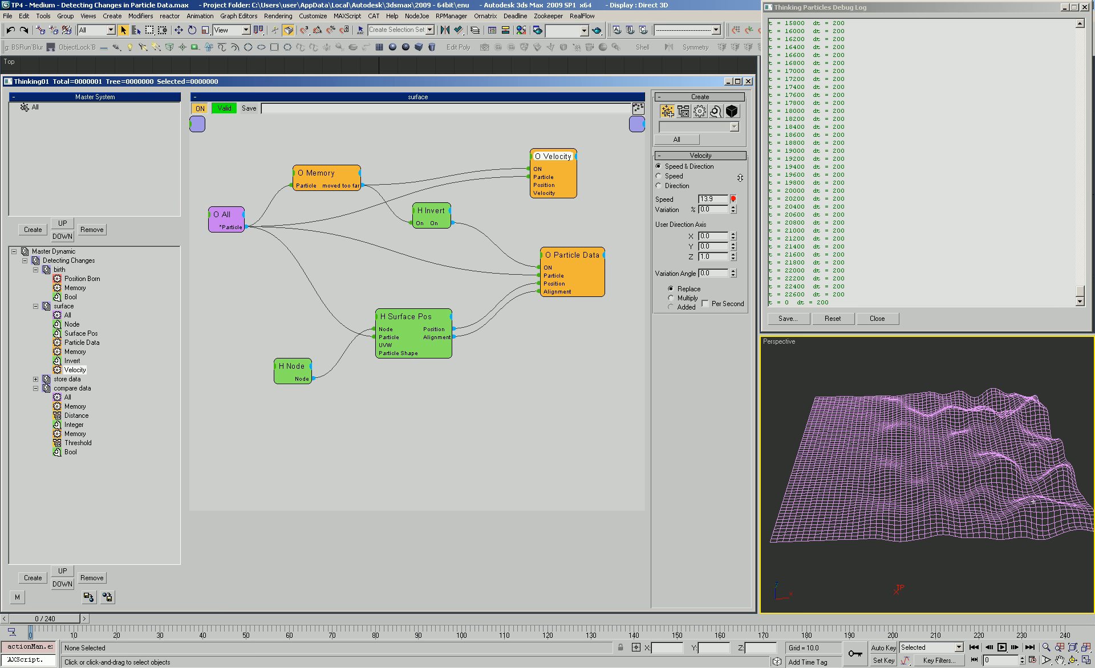
# Scrub through the animation to check how the velocity affects the particles, and return to frame 0.
pyautogui.moveTo(74, 612); pyautogui.dragTo(362, 633)
pyautogui.click(277, 620)
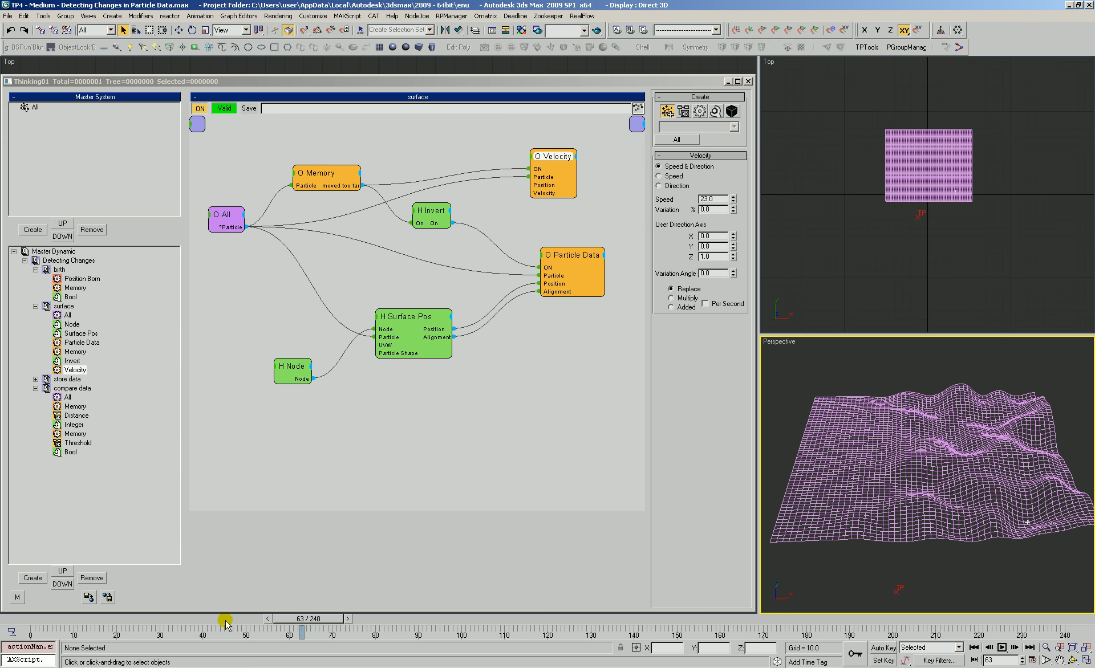
pyautogui.click(41, 621)
# Switch the Top viewport to a Front view of the surface and hide its grid.
pyautogui.click(837, 240)
pyautogui.press('f')
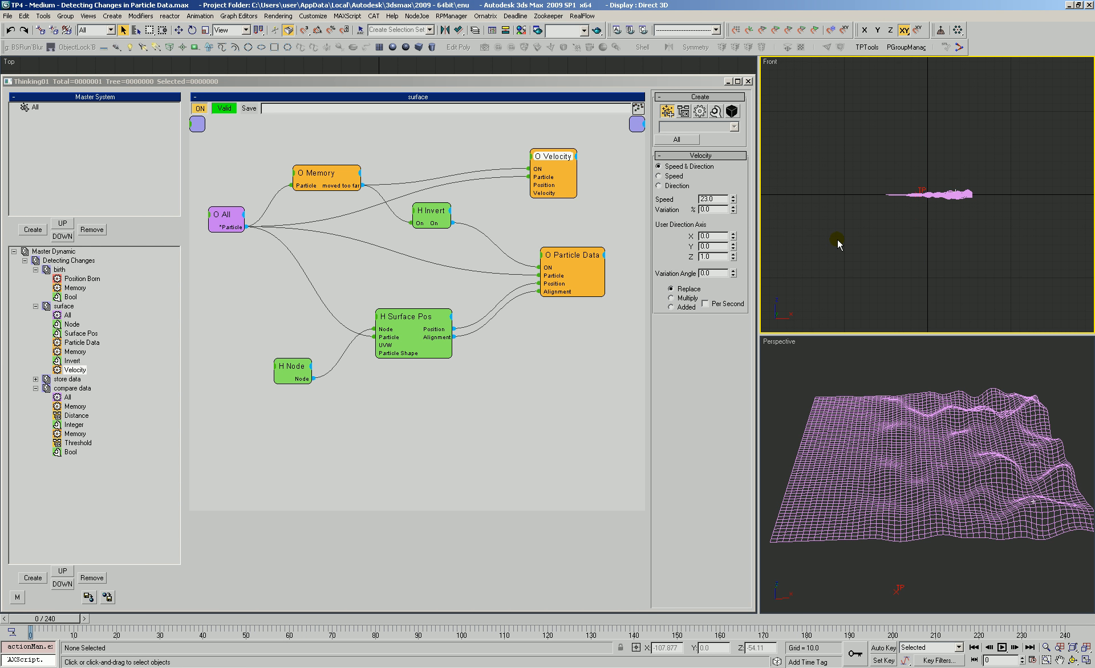
pyautogui.scroll(-6, 928, 263)
pyautogui.scroll(5, 940, 245)
pyautogui.press('g')
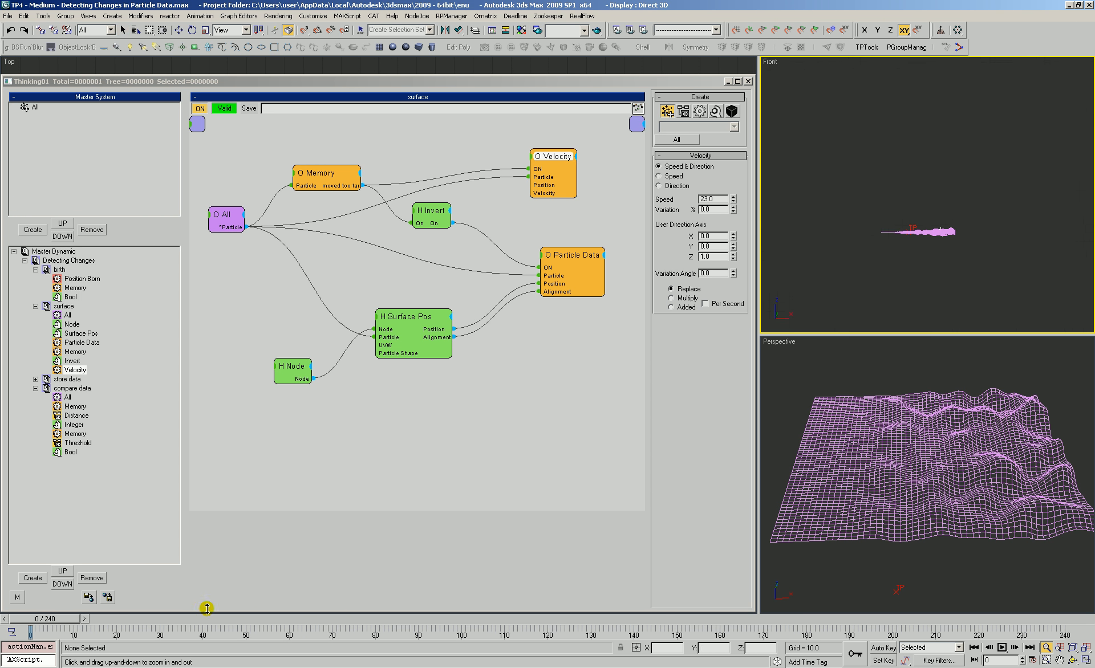
# Scrub through the animation to check the particle's motion in a zoomed Front view, and return to frame 0.
pyautogui.moveTo(65, 625); pyautogui.dragTo(664, 627)
pyautogui.hotkey('alt', 'z')
pyautogui.click(16, 619)
# Set the birth set's Position Born operator to a Pistol Shot of 100 particles.
pyautogui.click(80, 278)
pyautogui.click(301, 171)
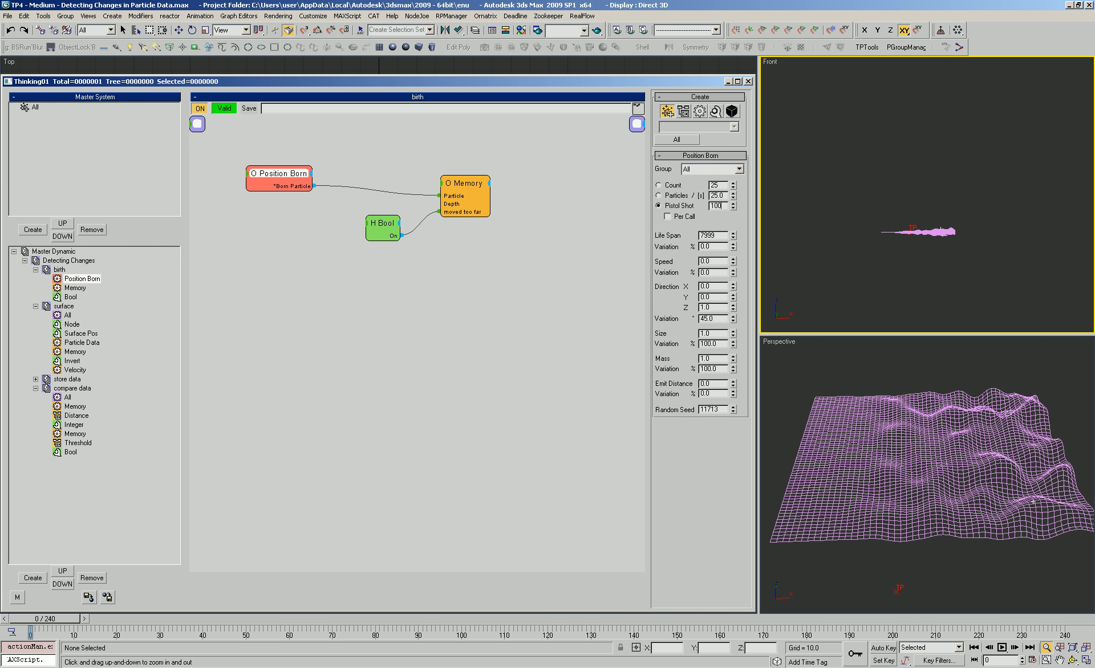
# Scrub through the animation to frame 240 to check which particles leave the surface, and return to frame 0.
pyautogui.moveTo(75, 619); pyautogui.dragTo(911, 649)
pyautogui.click(1045, 647)
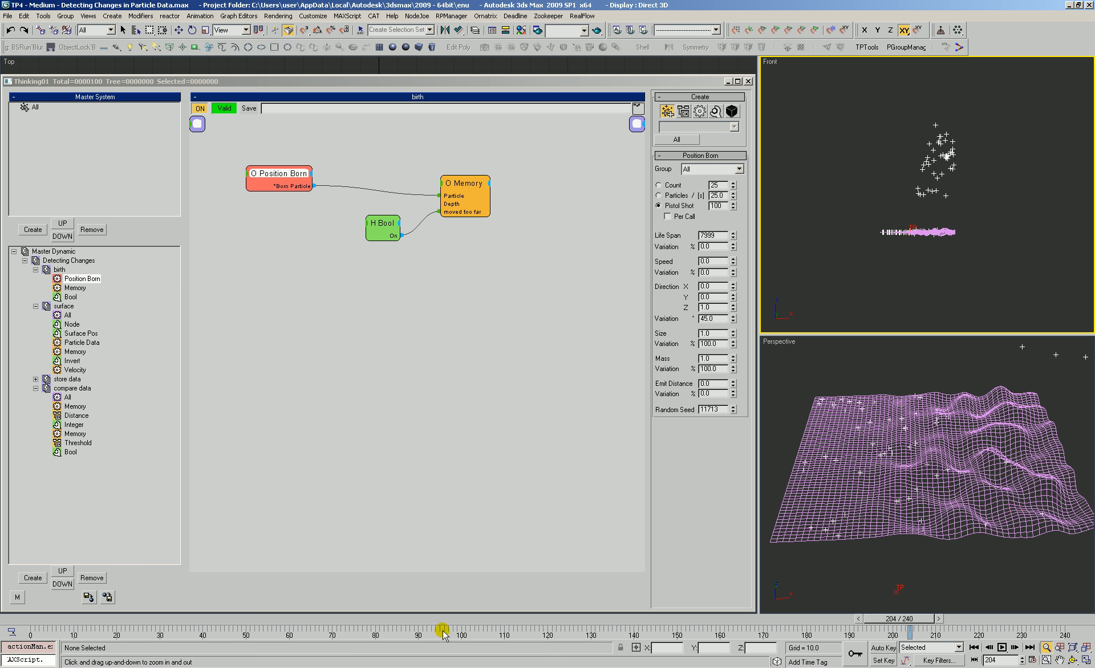
pyautogui.moveTo(902, 629); pyautogui.dragTo(1030, 627)
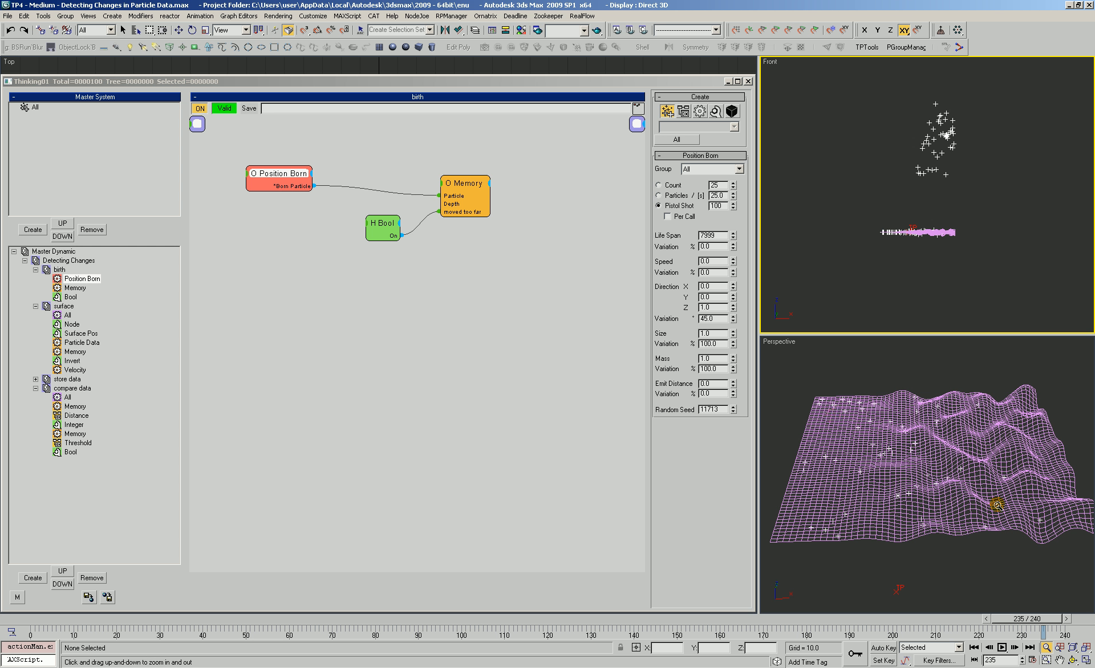
pyautogui.moveTo(1034, 627); pyautogui.dragTo(1061, 650)
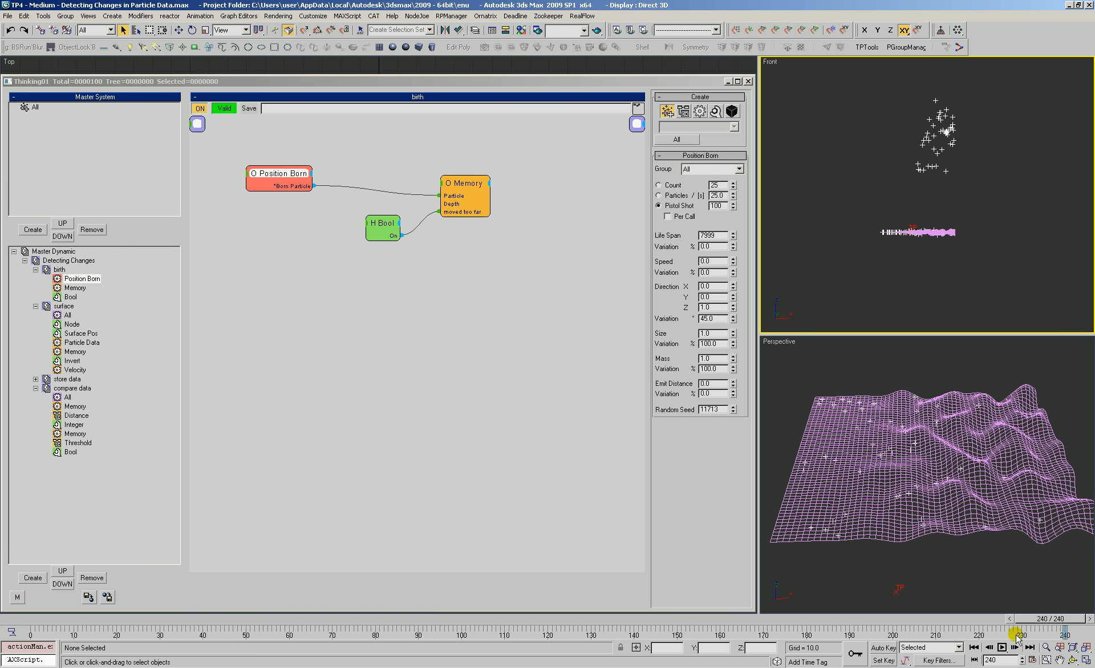
pyautogui.click(11, 623)
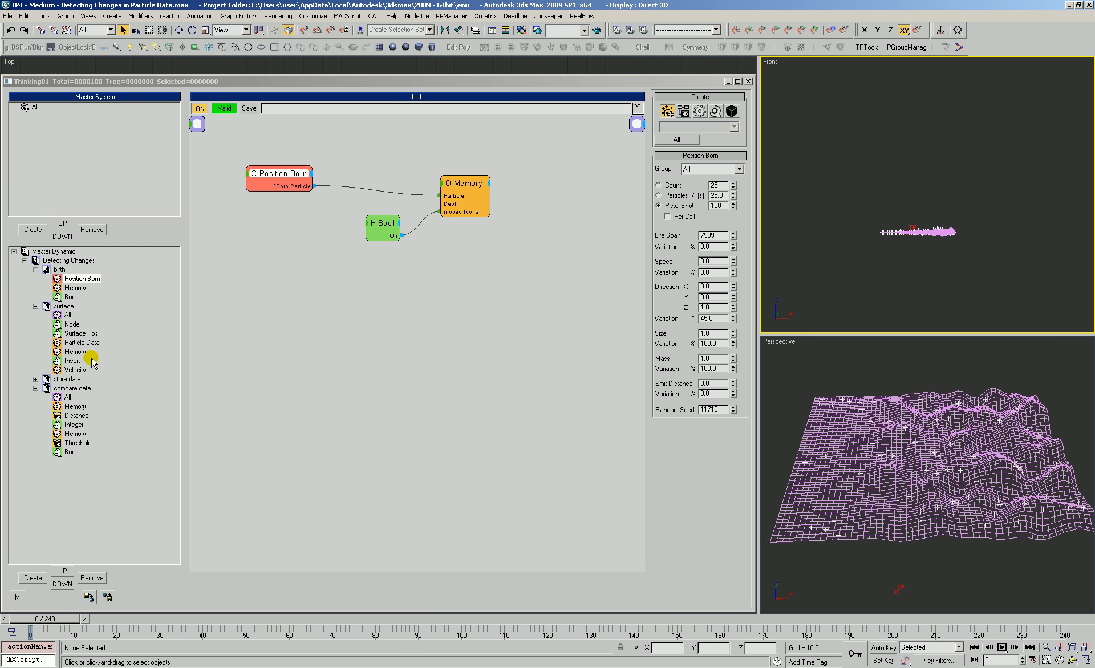
# Try a value of 2 on the compare data set's Integer operator, scrub to about frame 59, and return to frame 0.
pyautogui.click(65, 387)
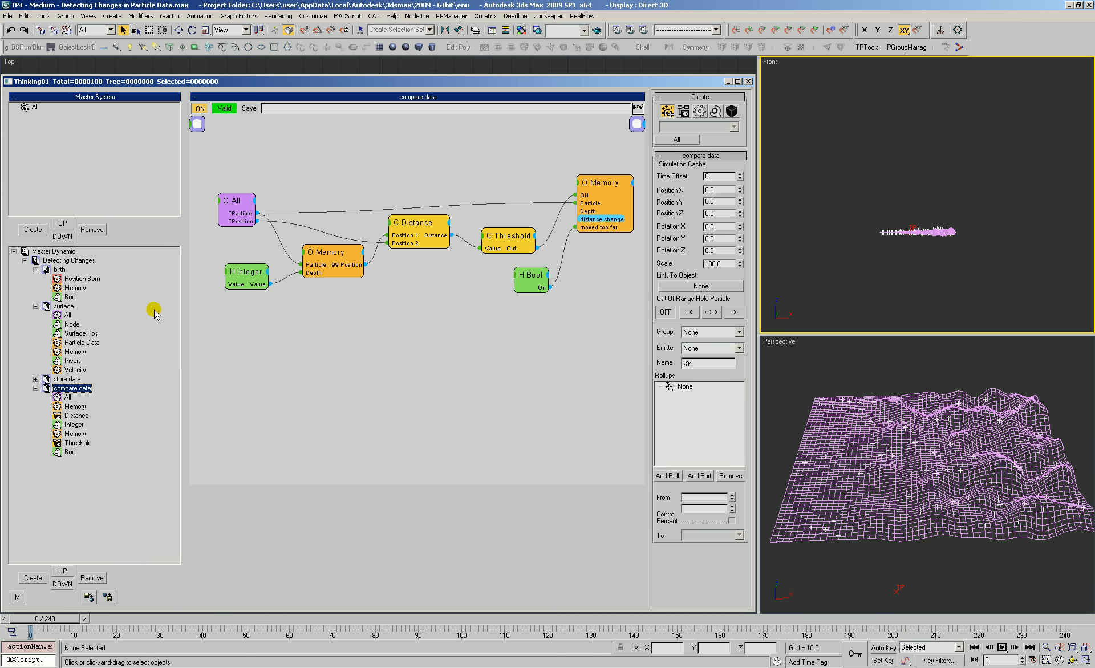
pyautogui.click(248, 272)
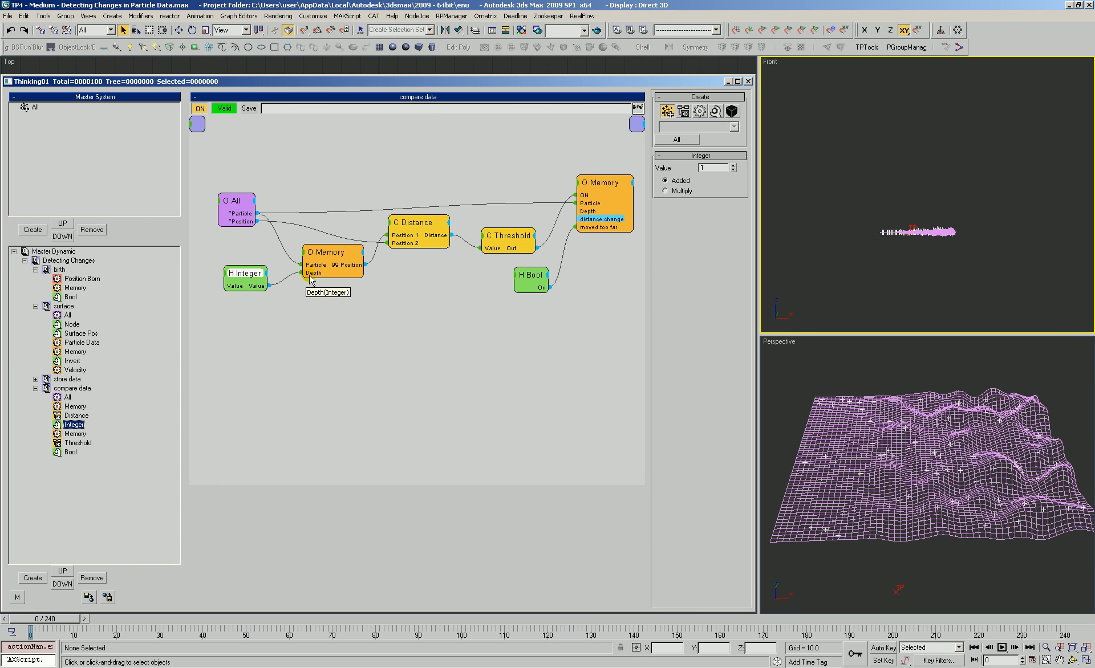
pyautogui.click(733, 166)
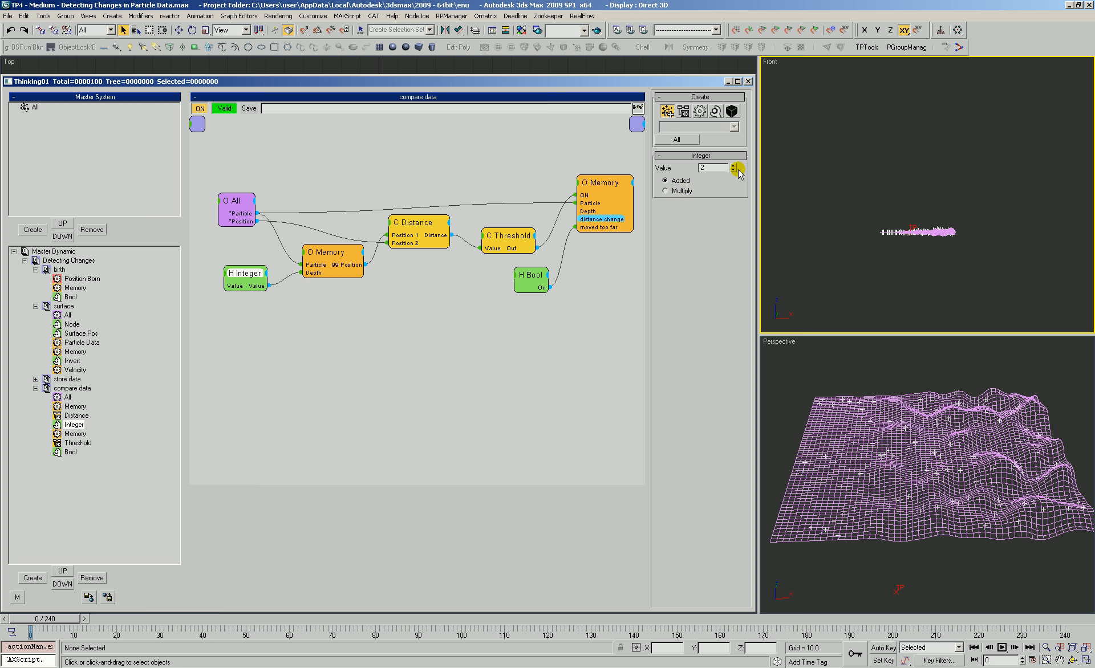
pyautogui.moveTo(61, 620); pyautogui.dragTo(315, 635)
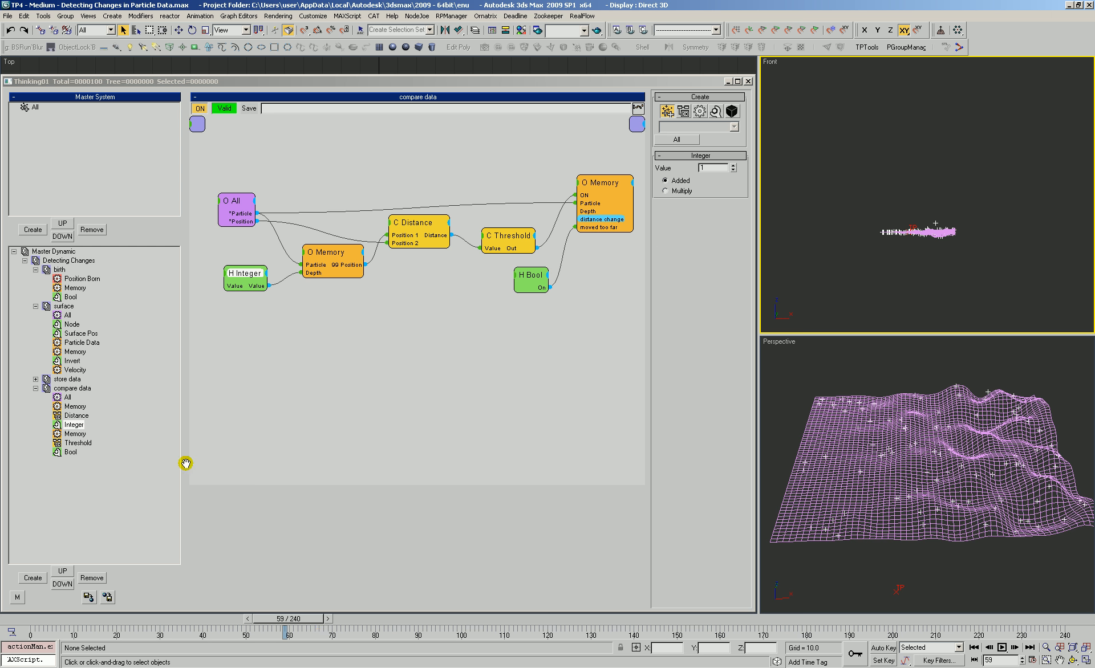
pyautogui.click(19, 621)
# Try an Integer value of 4 as the memory depth and scrub to frame 35 to inspect the particles in the Front view.
pyautogui.moveTo(245, 274); pyautogui.dragTo(237, 278)
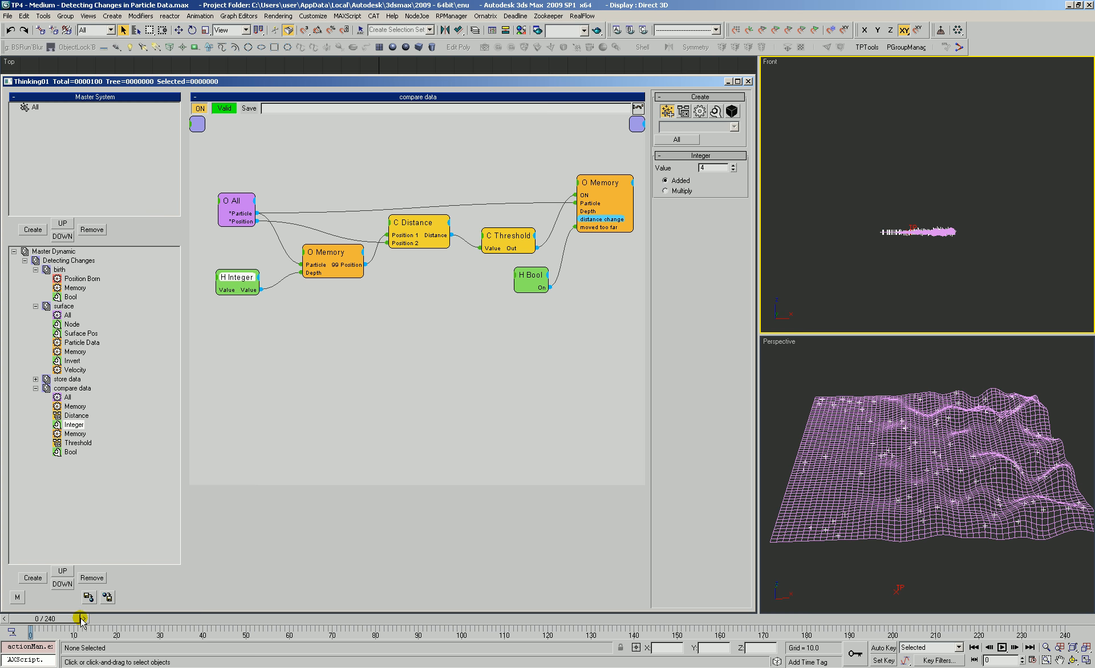
pyautogui.moveTo(51, 618); pyautogui.dragTo(208, 627)
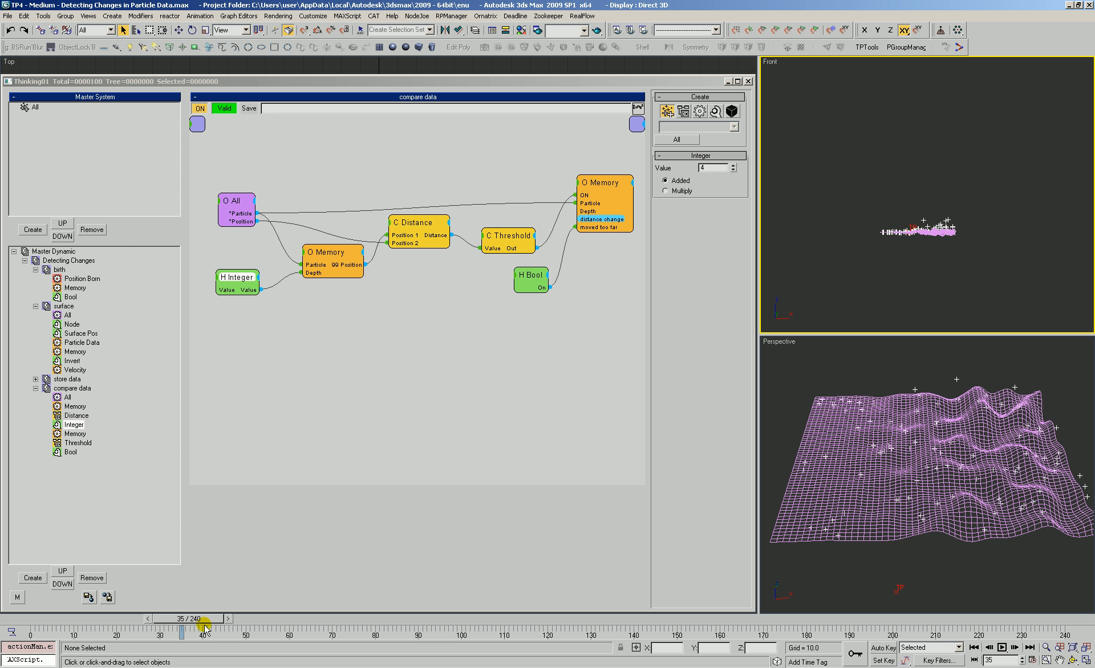
pyautogui.hotkey('alt', 'z')
pyautogui.moveTo(947, 205); pyautogui.dragTo(978, 176)
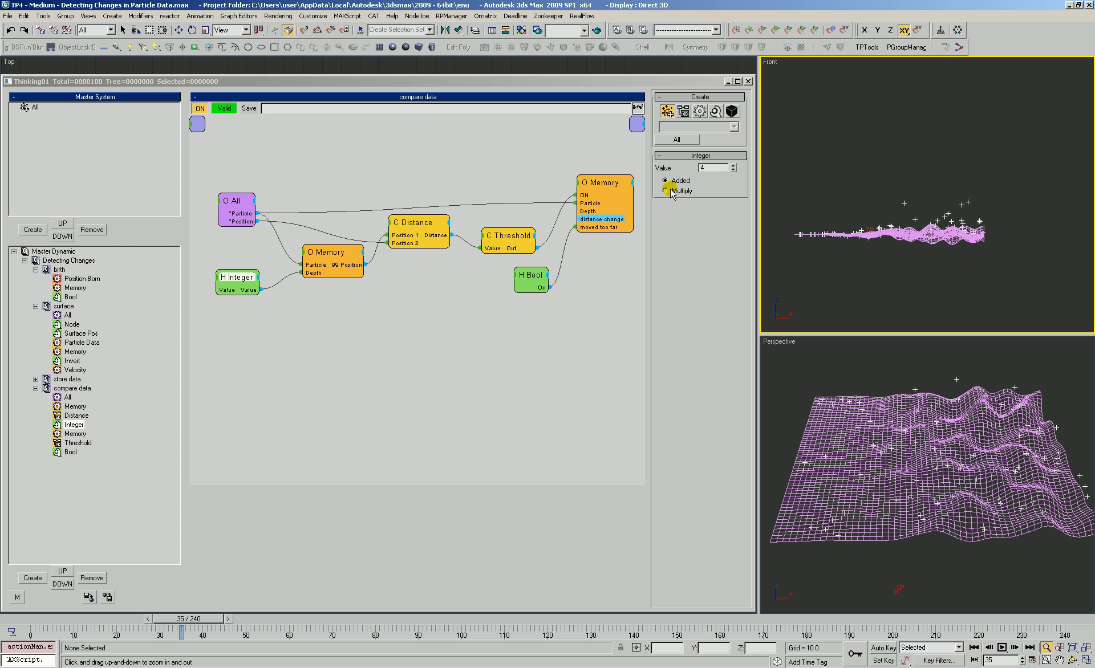
# Set the compare data set's Integer value to 1 and return to frame 0.
pyautogui.moveTo(734, 169); pyautogui.dragTo(476, 204)
pyautogui.write('1')
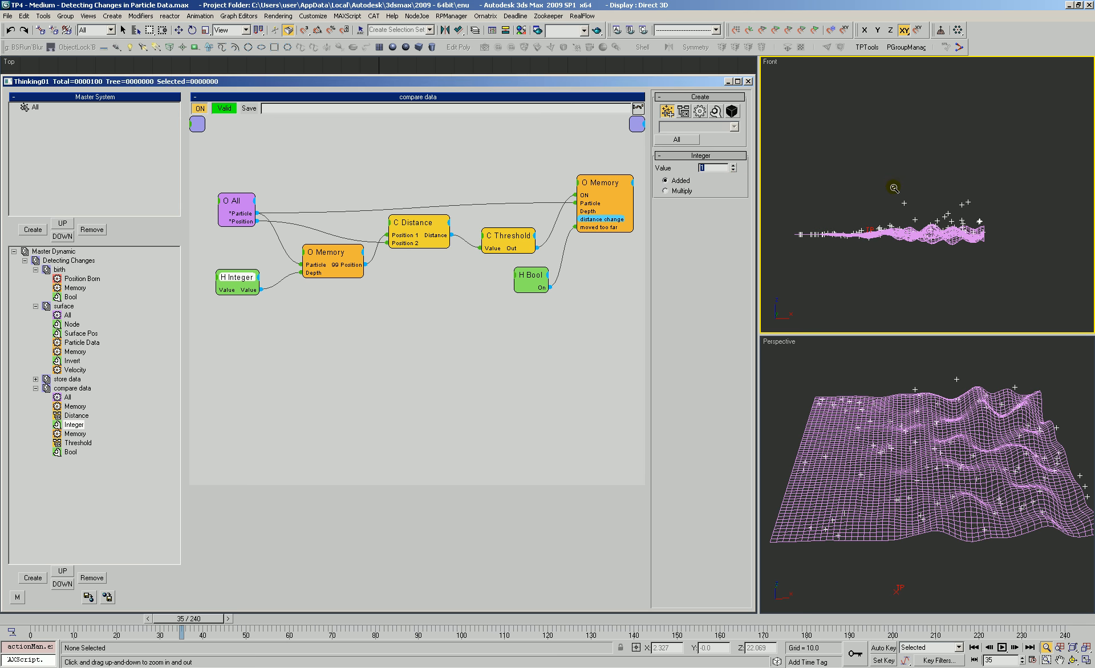
pyautogui.click(26, 620)
pyautogui.click(495, 325)
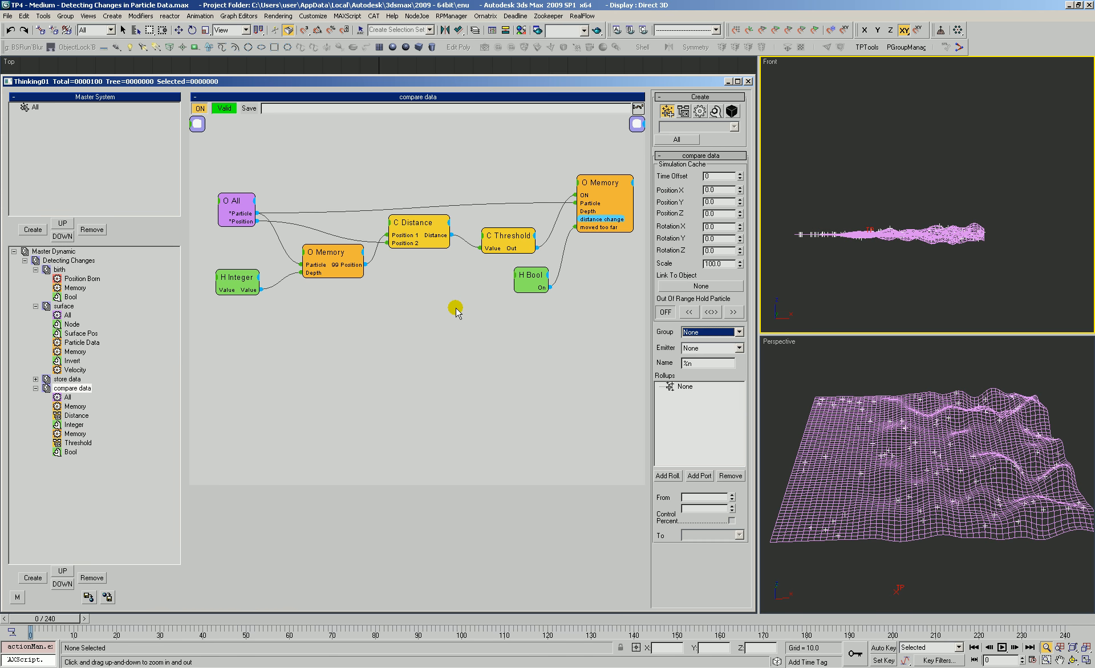
# Open the surface dynamic set and zoom out the Perspective view to inspect the whole surface.
pyautogui.click(61, 306)
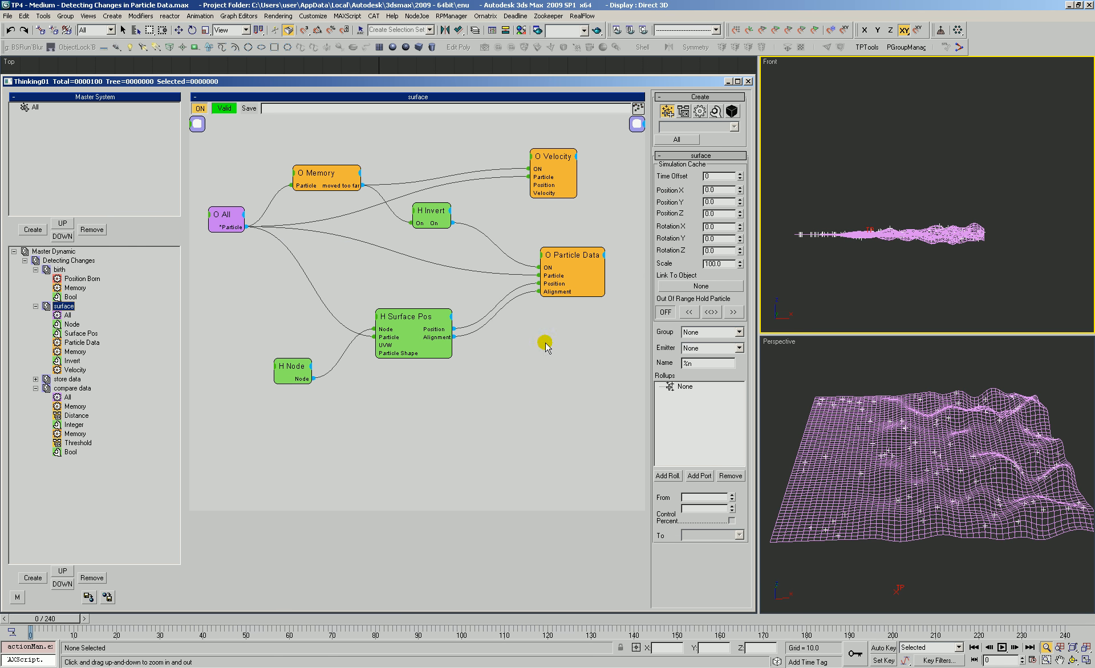
pyautogui.click(920, 360)
pyautogui.moveTo(922, 359); pyautogui.dragTo(924, 421)
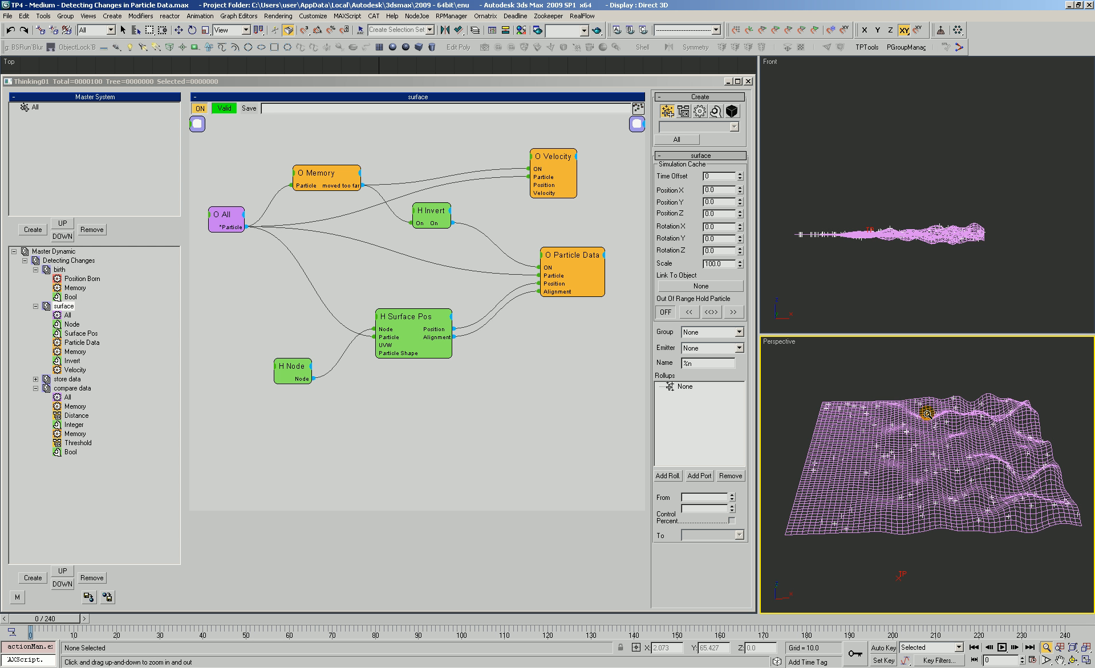